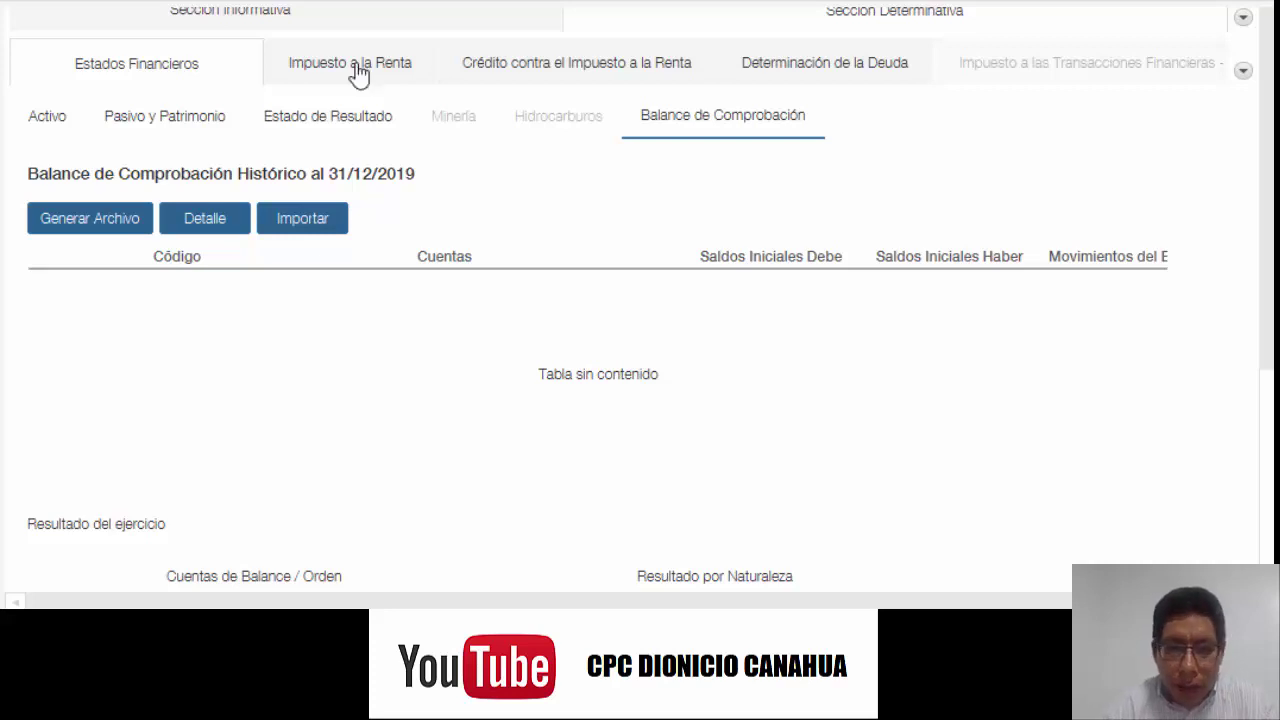
Step: Open a new account detail entry for the Balance de Comprobación and view its balance sections
{"action": "left_click", "coordinate": [215, 225]}
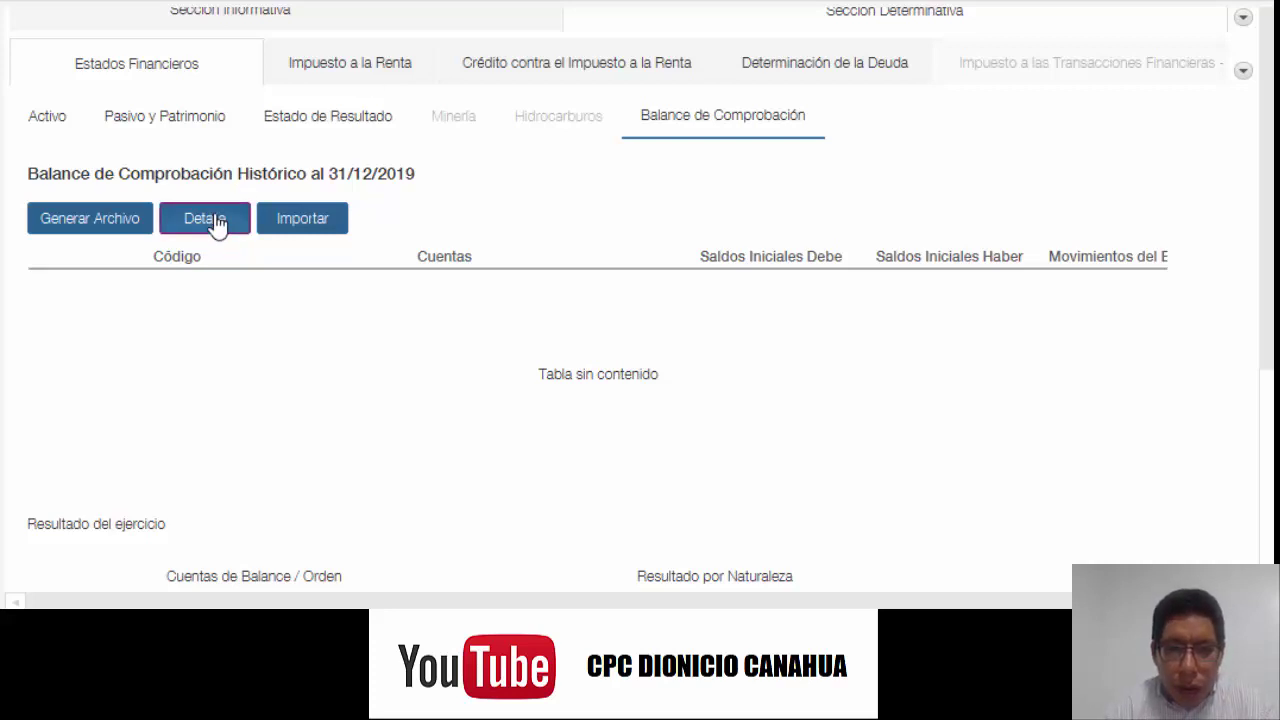
{"action": "scroll", "coordinate": [605, 200], "scroll_direction": "up", "scroll_amount": 1}
{"action": "scroll", "coordinate": [605, 200], "scroll_direction": "up", "scroll_amount": 2}
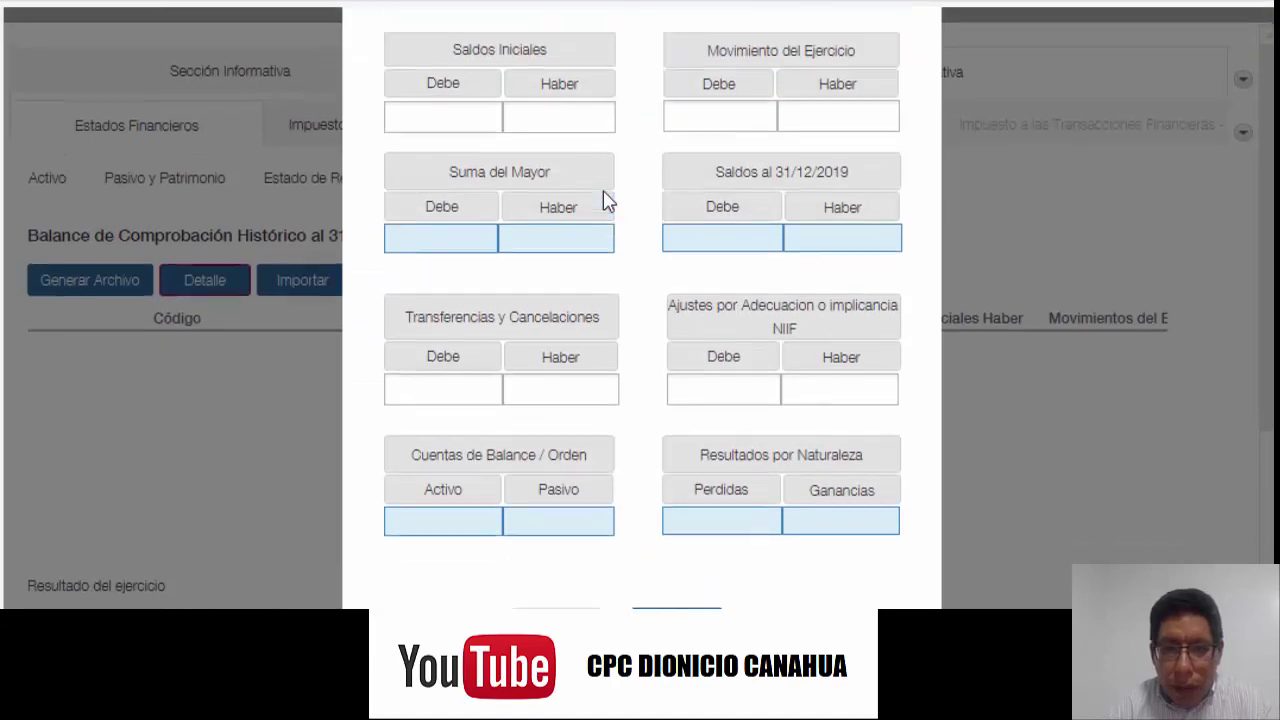
{"action": "scroll", "coordinate": [605, 200], "scroll_direction": "down", "scroll_amount": 3}
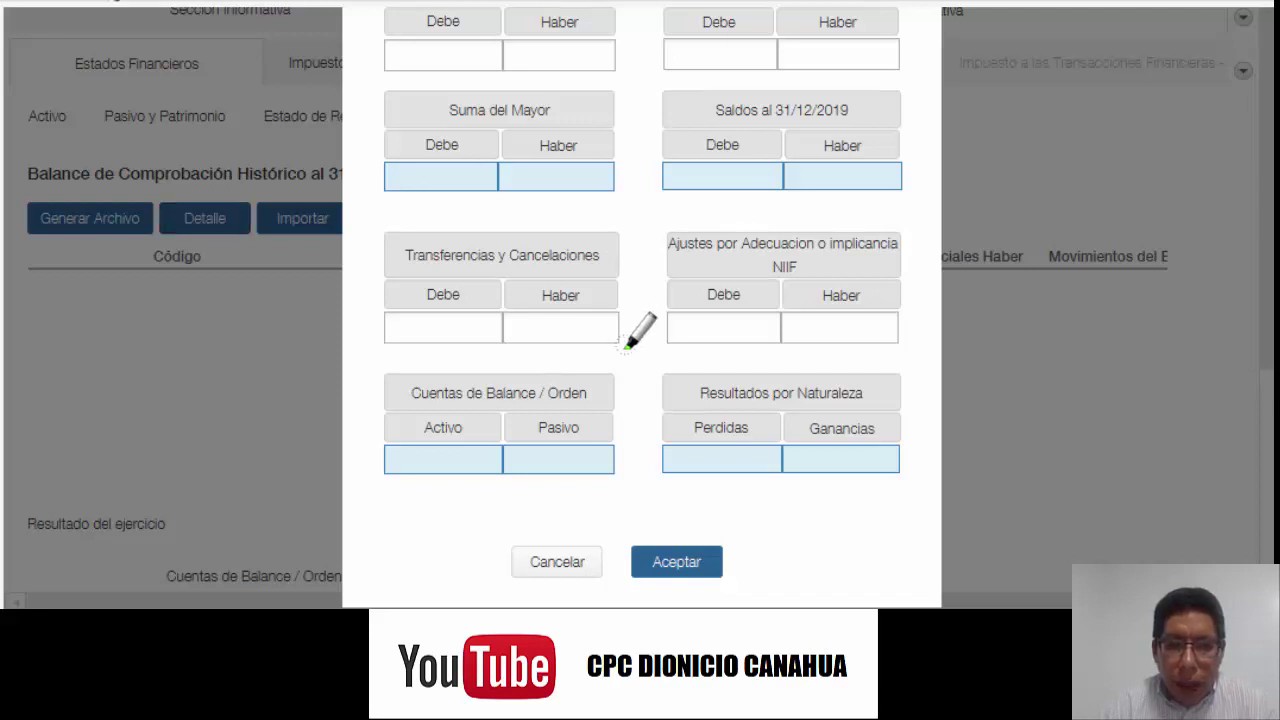
{"action": "mouse_move", "coordinate": [381, 367]}
{"action": "left_mouse_down"}
{"action": "mouse_move", "coordinate": [620, 357]}
{"action": "mouse_move", "coordinate": [645, 500]}
{"action": "mouse_move", "coordinate": [368, 490]}
{"action": "mouse_move", "coordinate": [366, 352]}
{"action": "left_mouse_up"}
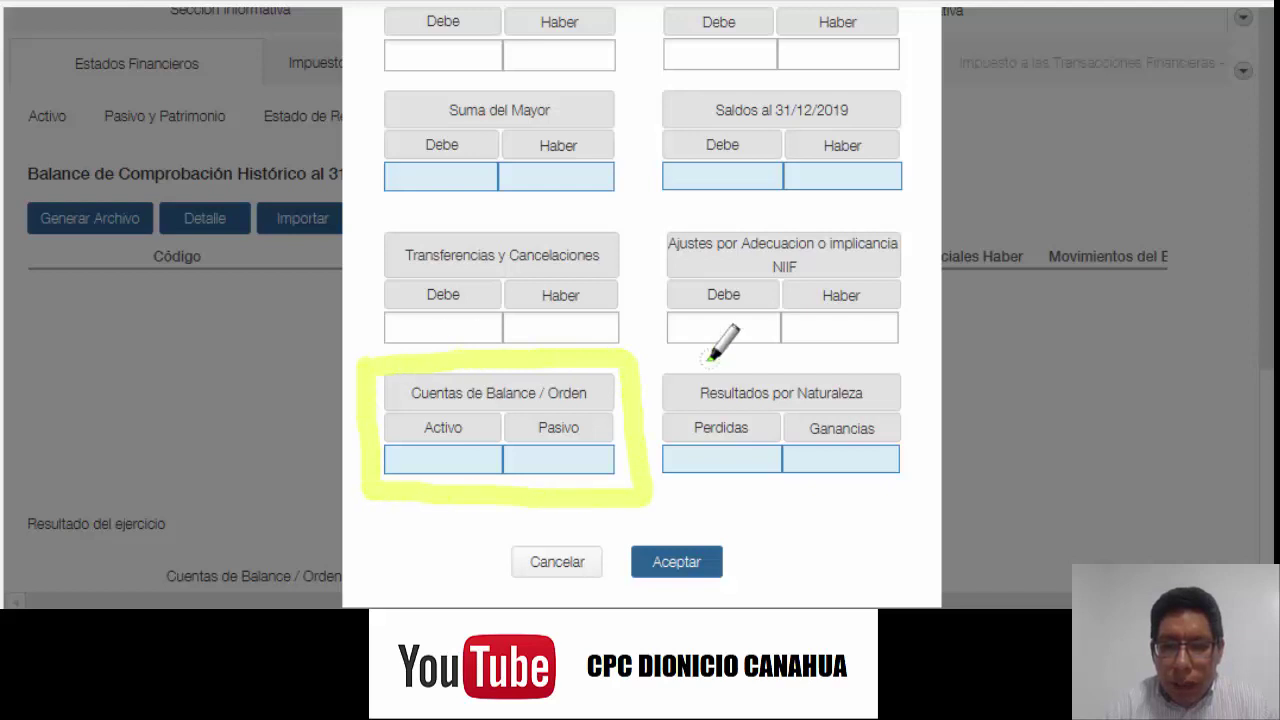
{"action": "mouse_move", "coordinate": [634, 364]}
{"action": "left_mouse_down"}
{"action": "mouse_move", "coordinate": [942, 366]}
{"action": "mouse_move", "coordinate": [932, 490]}
{"action": "mouse_move", "coordinate": [804, 505]}
{"action": "mouse_move", "coordinate": [660, 495]}
{"action": "left_mouse_up"}
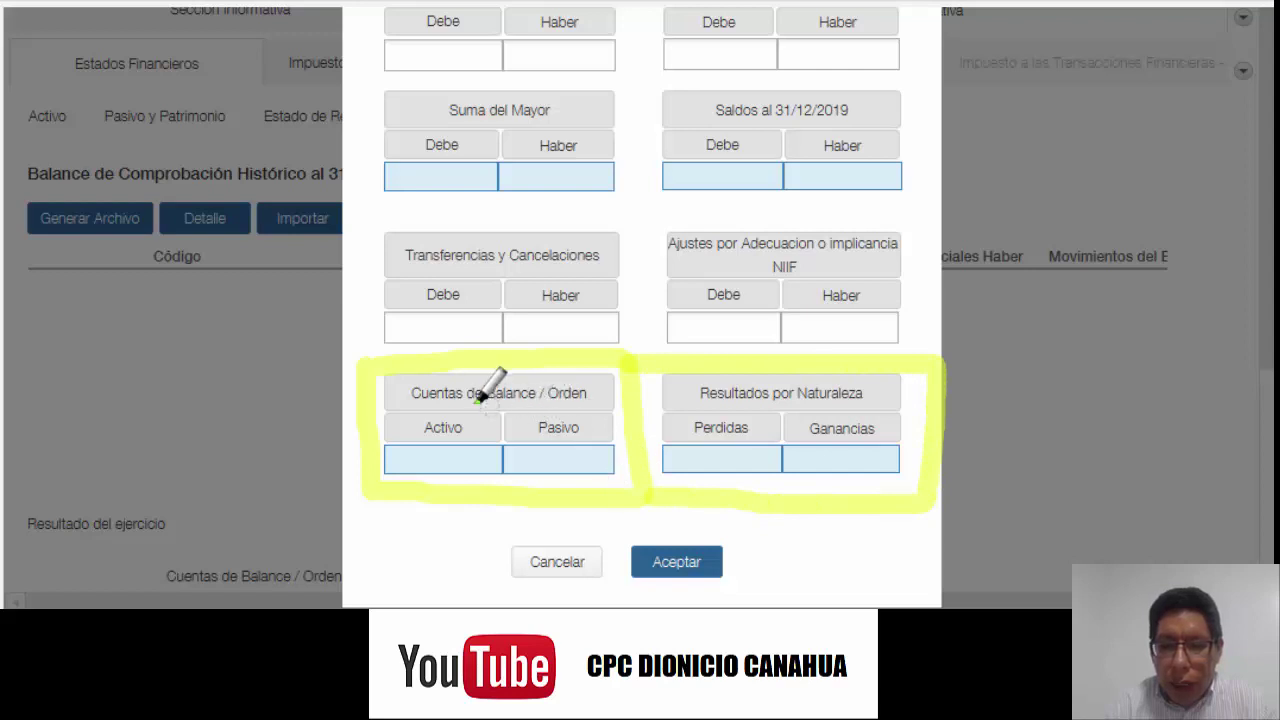
{"action": "left_click_drag", "start_coordinate": [468, 393], "coordinate": [572, 393]}
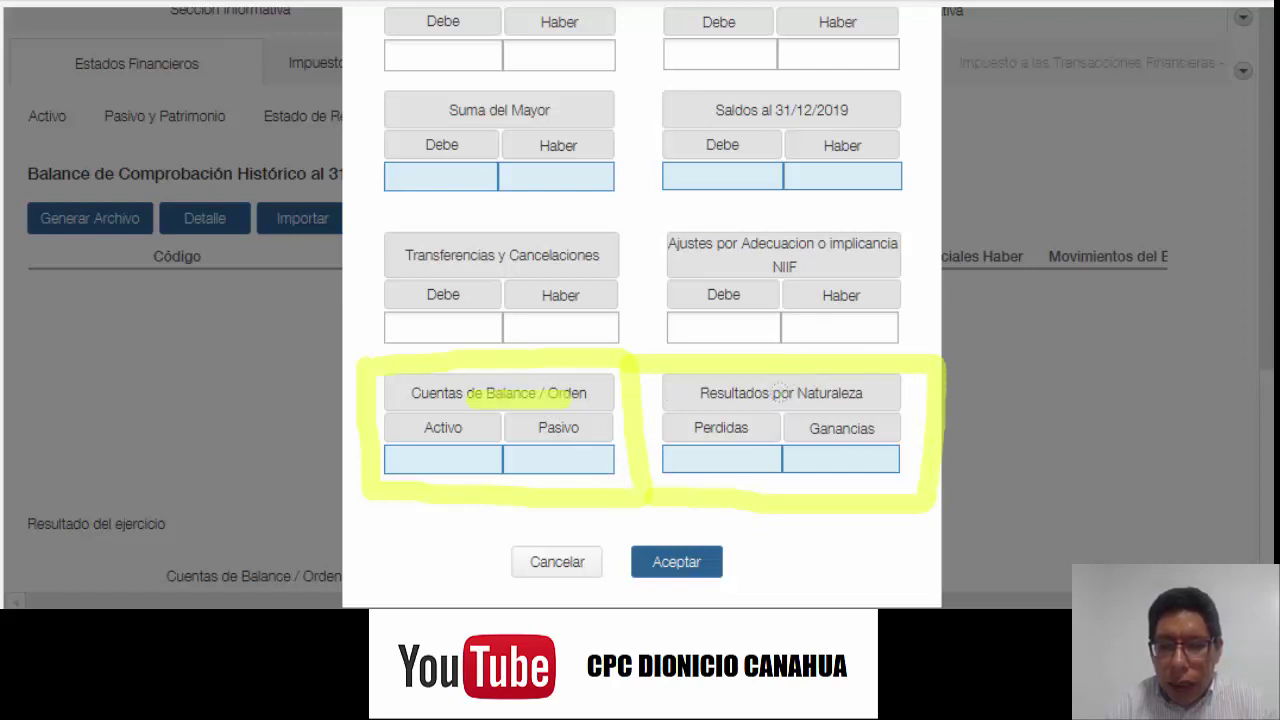
{"action": "left_click_drag", "start_coordinate": [772, 393], "coordinate": [862, 393]}
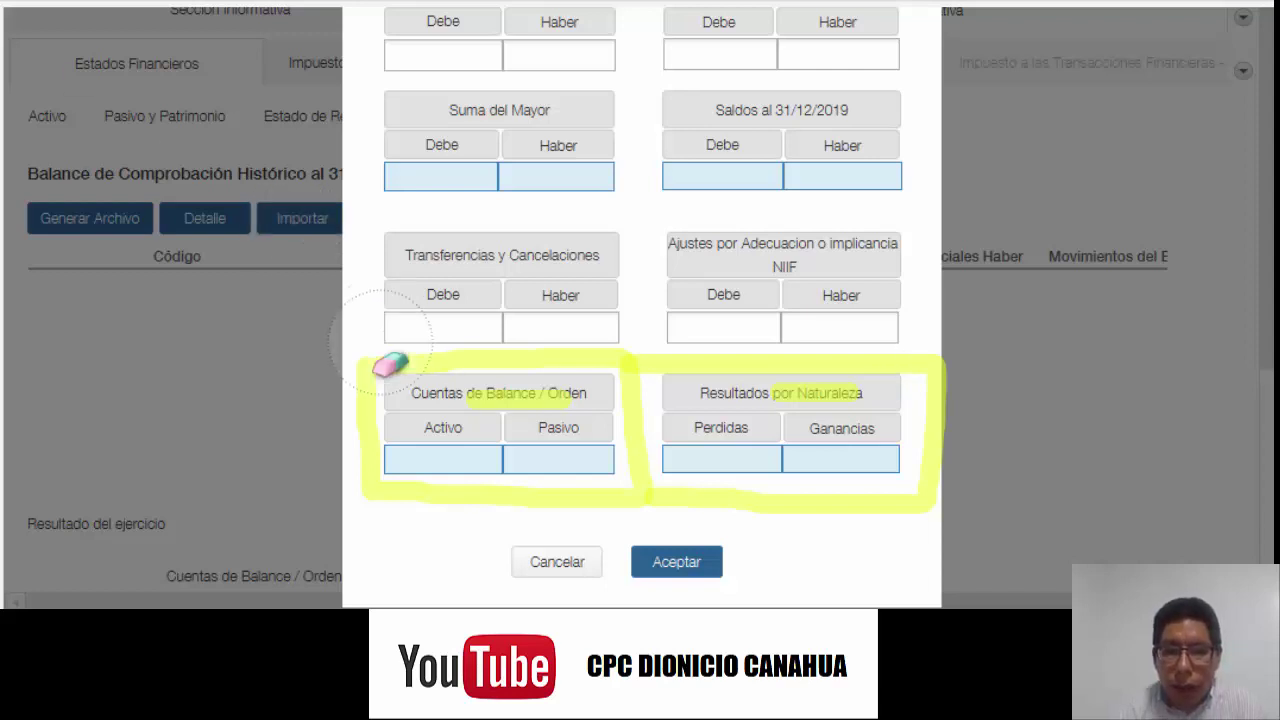
{"action": "mouse_move", "coordinate": [363, 366]}
{"action": "left_mouse_down"}
{"action": "mouse_move", "coordinate": [423, 457]}
{"action": "mouse_move", "coordinate": [514, 514]}
{"action": "mouse_move", "coordinate": [215, 500]}
{"action": "mouse_move", "coordinate": [429, 443]}
{"action": "left_mouse_up"}
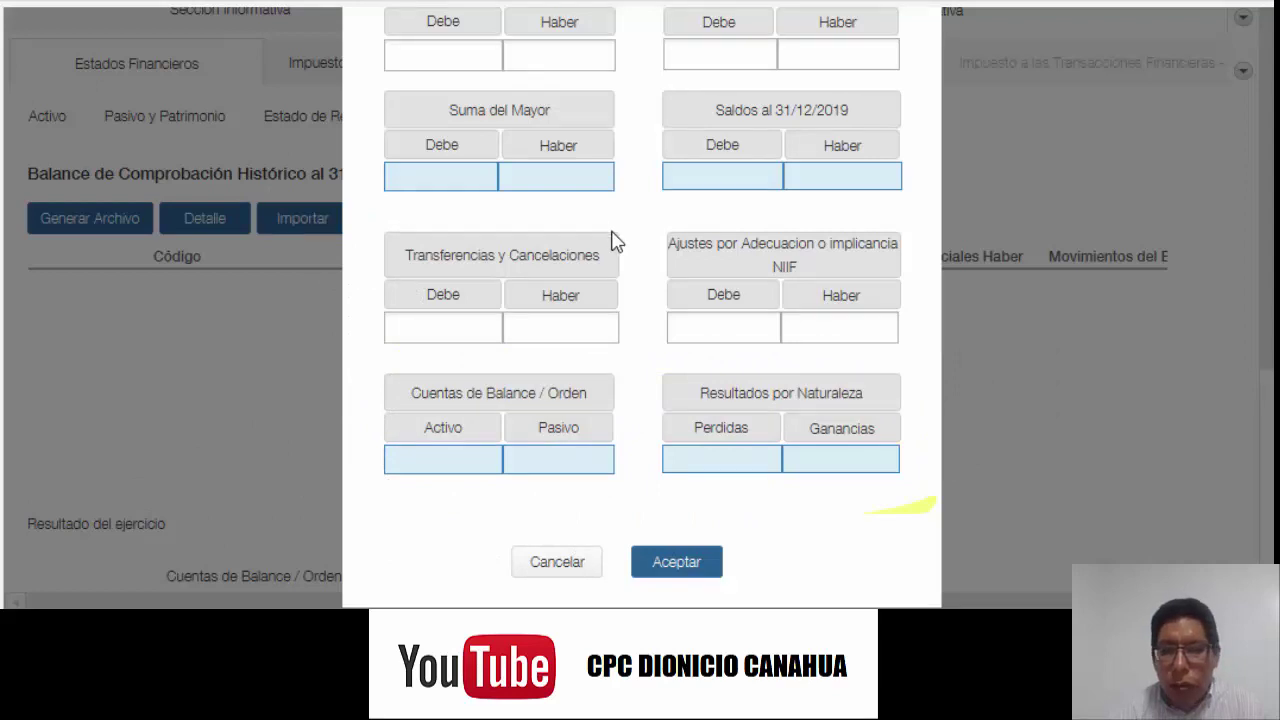
Step: Choose account 1041 Cuentas corrientes en instituciones financieras - Cuentas corrientes operativas for the entry
{"action": "scroll", "coordinate": [614, 235], "scroll_direction": "up", "scroll_amount": 3}
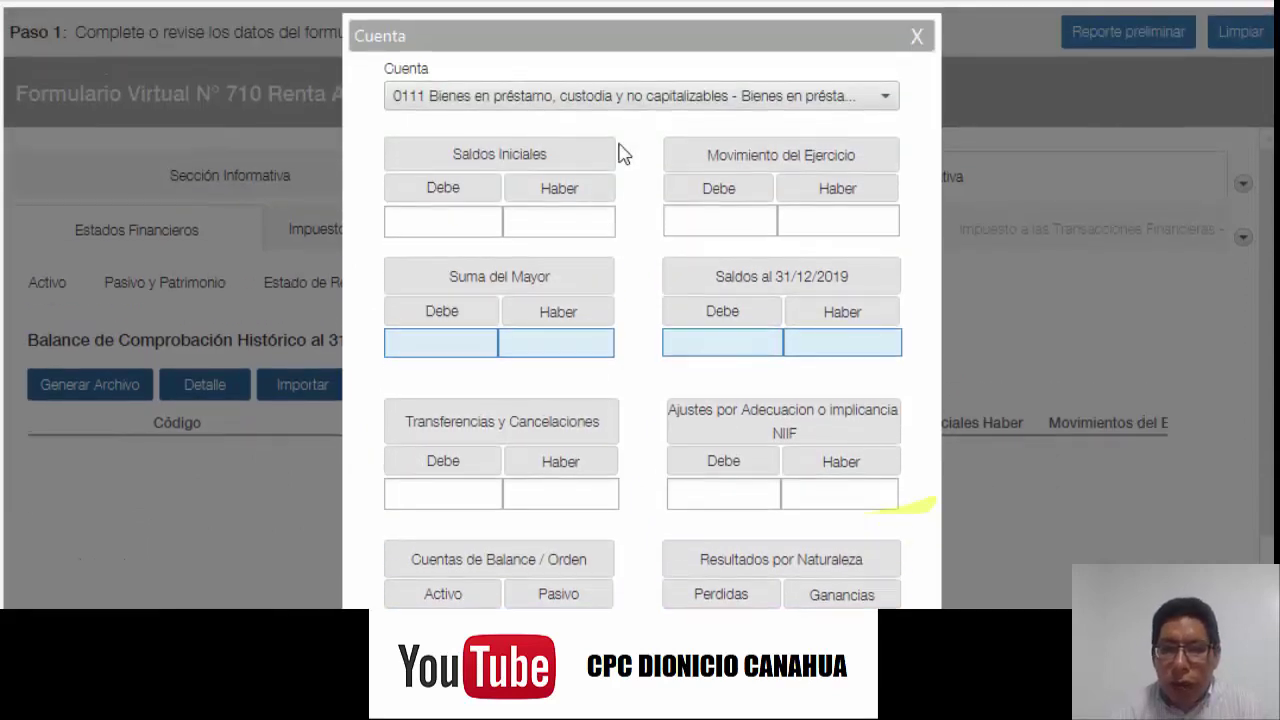
{"action": "left_click", "coordinate": [618, 94]}
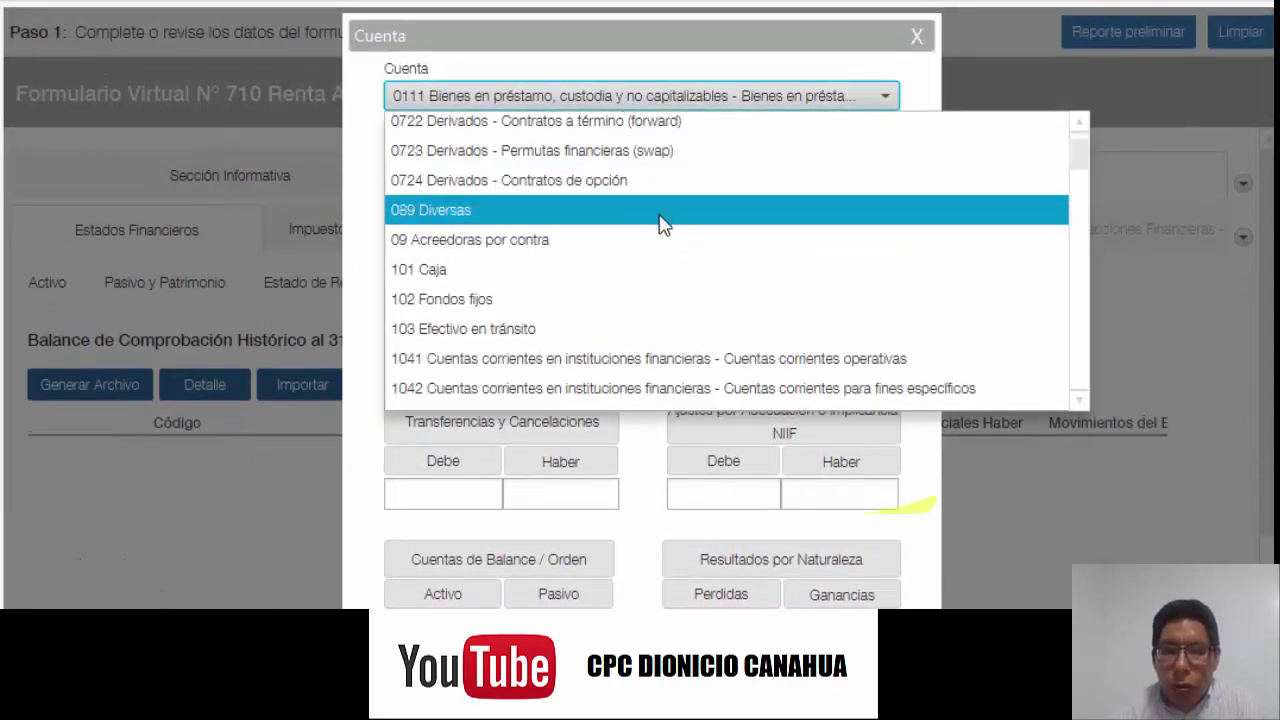
{"action": "scroll", "coordinate": [662, 222], "scroll_direction": "down", "scroll_amount": 1}
{"action": "scroll", "coordinate": [663, 224], "scroll_direction": "down", "scroll_amount": 1}
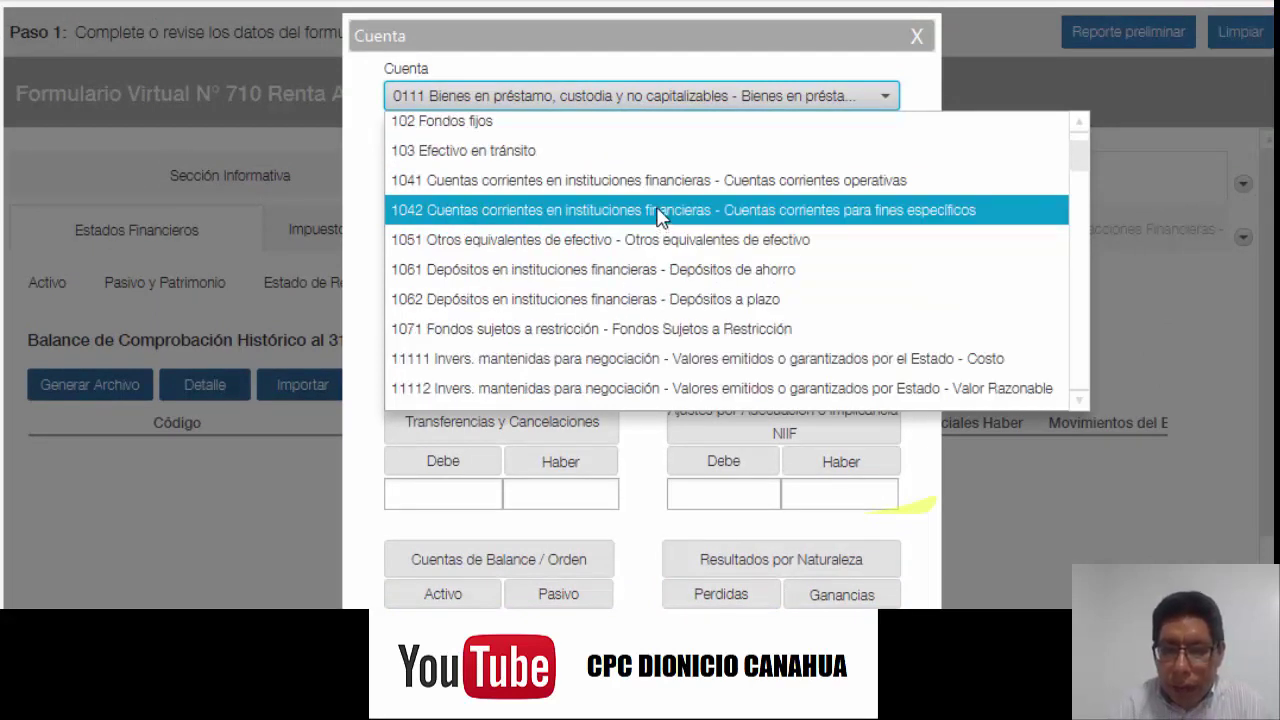
{"action": "left_click", "coordinate": [658, 189]}
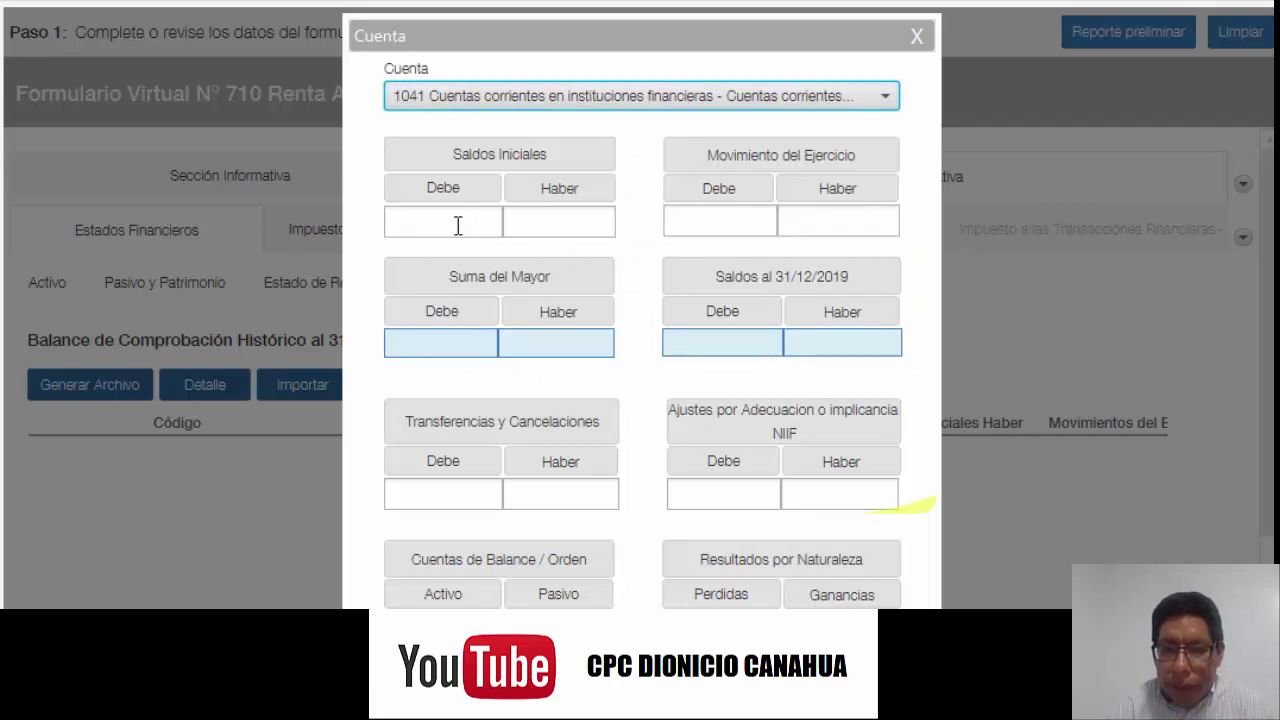
Step: Enter Saldos Iniciales of 10000 Debe and 0 Haber for account 1041 and accept the entry
{"action": "left_click", "coordinate": [458, 226]}
{"action": "type", "text": "10000"}
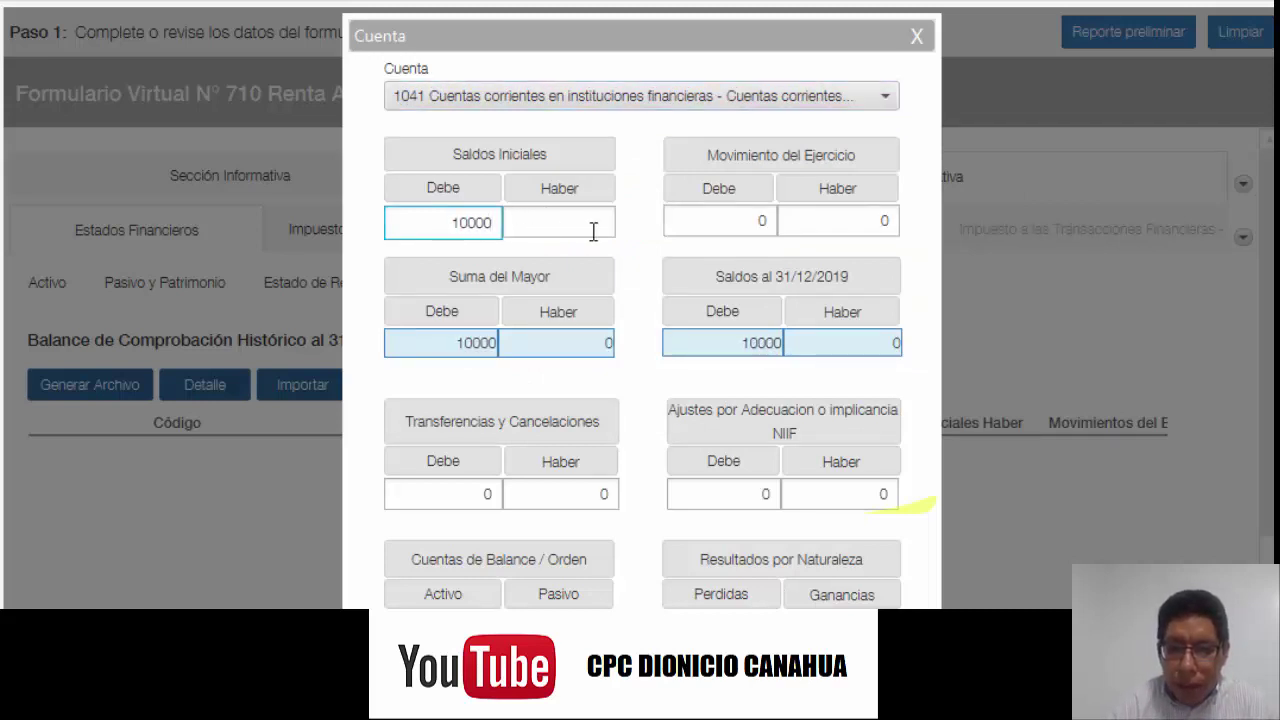
{"action": "left_click", "coordinate": [593, 231]}
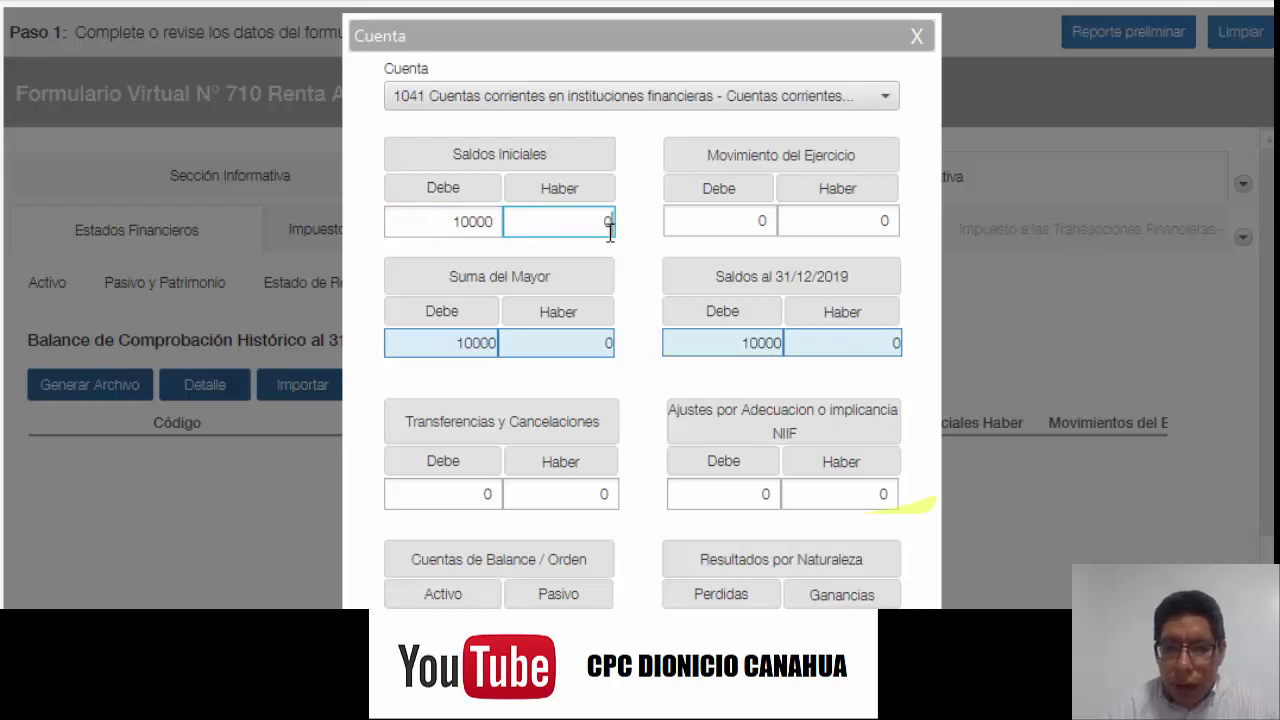
{"action": "scroll", "coordinate": [609, 230], "scroll_direction": "down", "scroll_amount": 3}
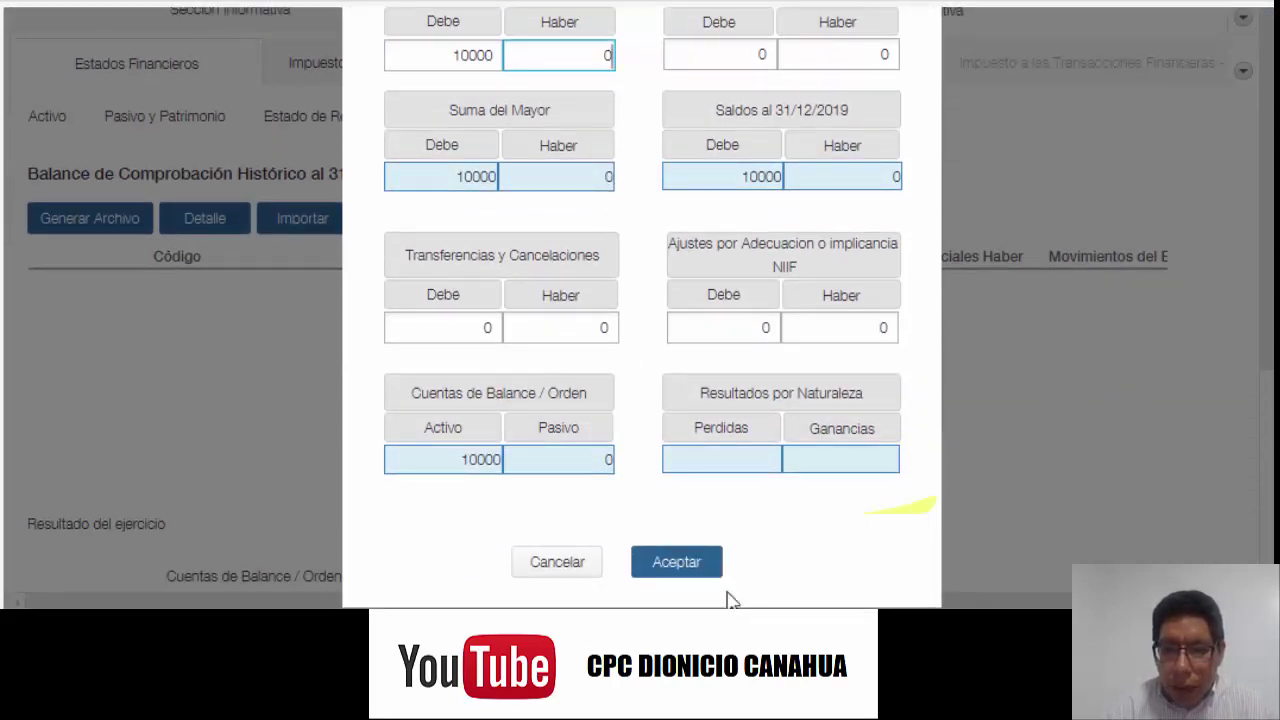
{"action": "left_click", "coordinate": [688, 568]}
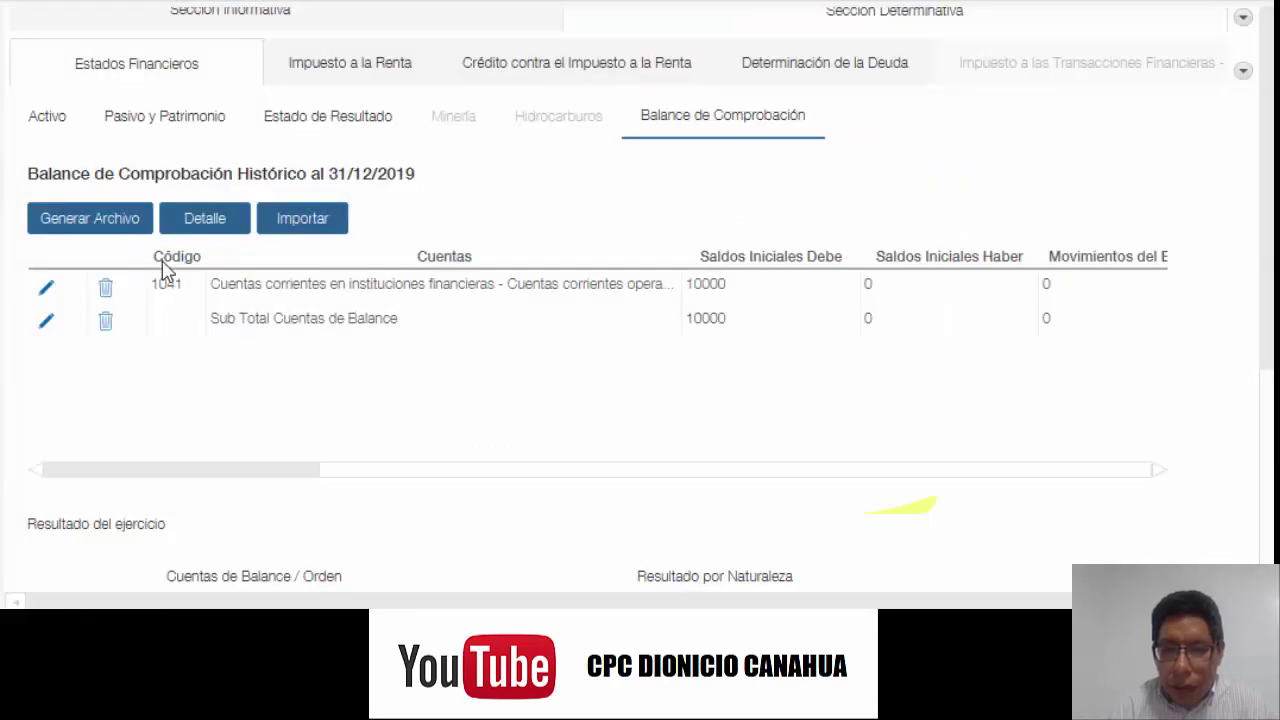
Step: Start a second trial balance entry for account 20111 Mercaderías manufacturadas - Mercaderías manufacturadas - Costo
{"action": "left_click", "coordinate": [236, 228]}
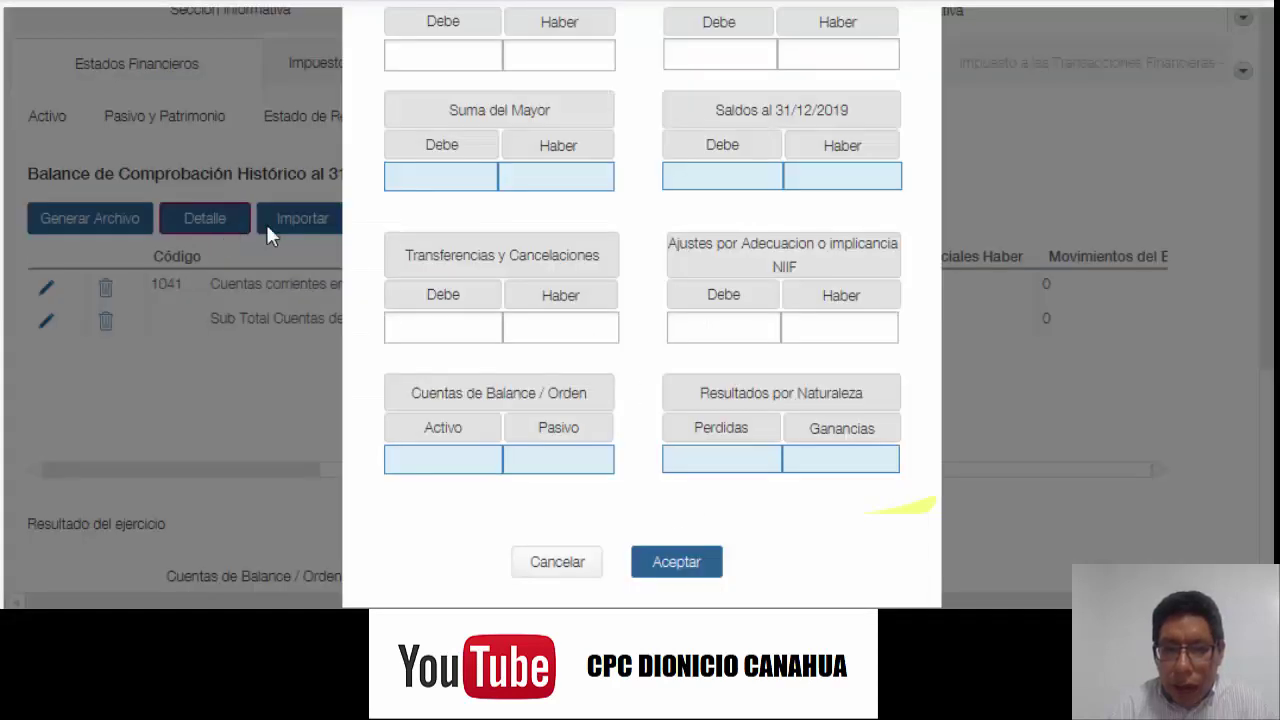
{"action": "scroll", "coordinate": [582, 155], "scroll_direction": "up", "scroll_amount": 3}
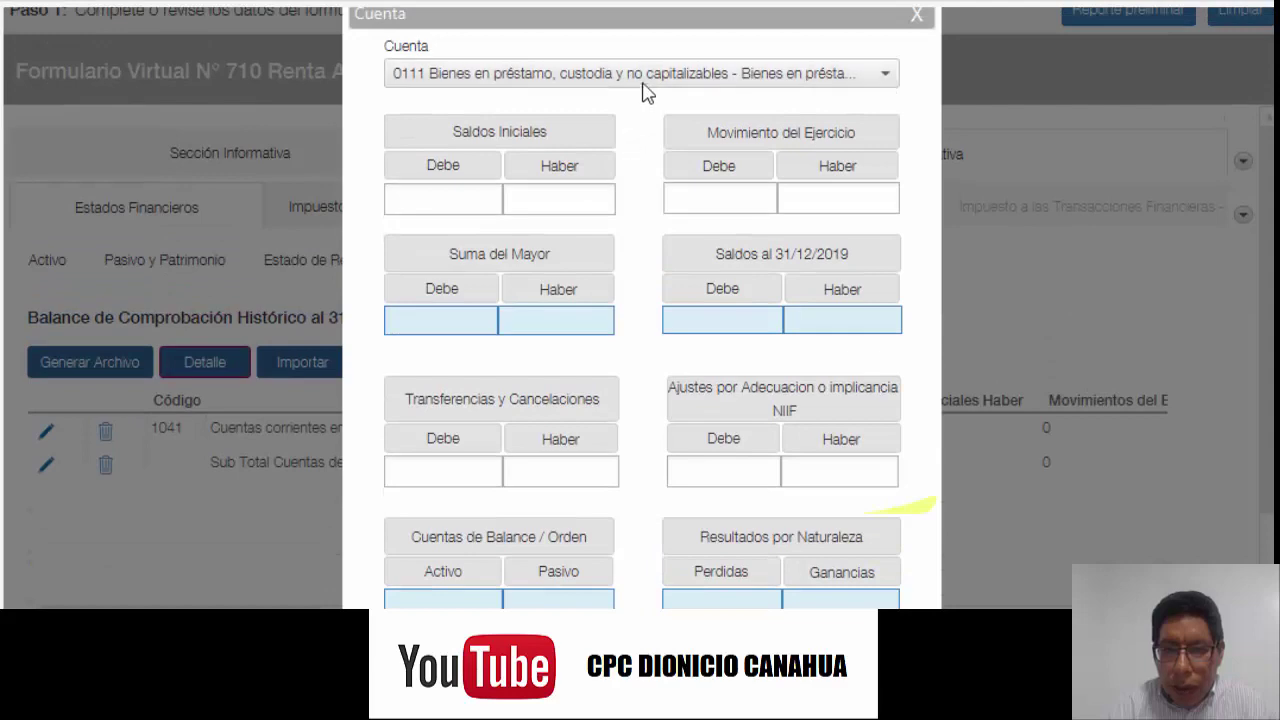
{"action": "left_click", "coordinate": [645, 80]}
{"action": "scroll", "coordinate": [665, 180], "scroll_direction": "down", "scroll_amount": 10}
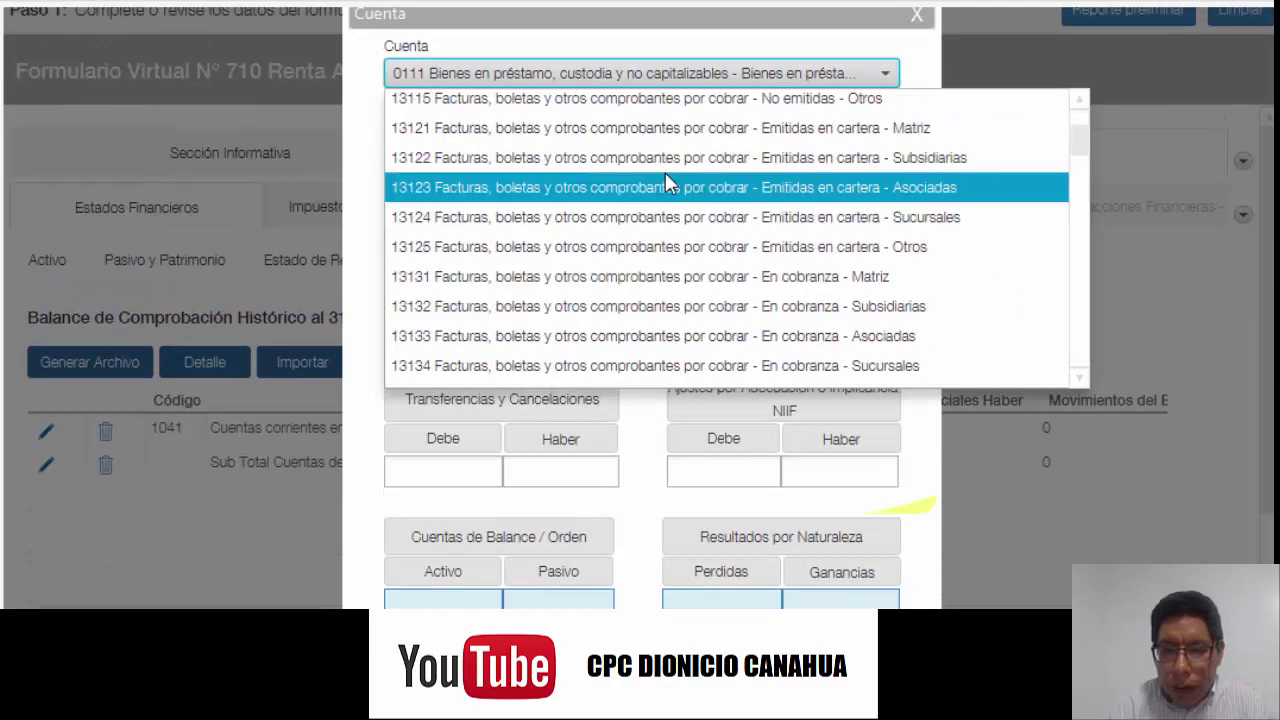
{"action": "scroll", "coordinate": [666, 176], "scroll_direction": "down", "scroll_amount": 15}
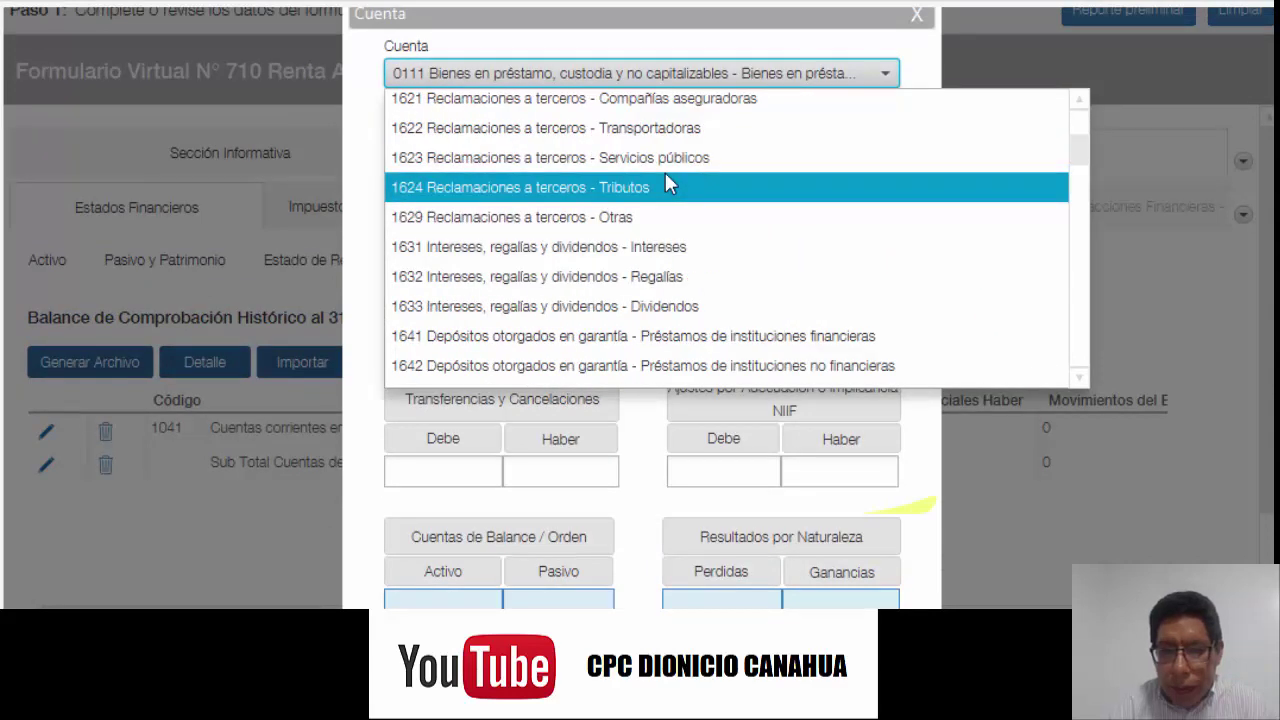
{"action": "scroll", "coordinate": [666, 178], "scroll_direction": "down", "scroll_amount": 15}
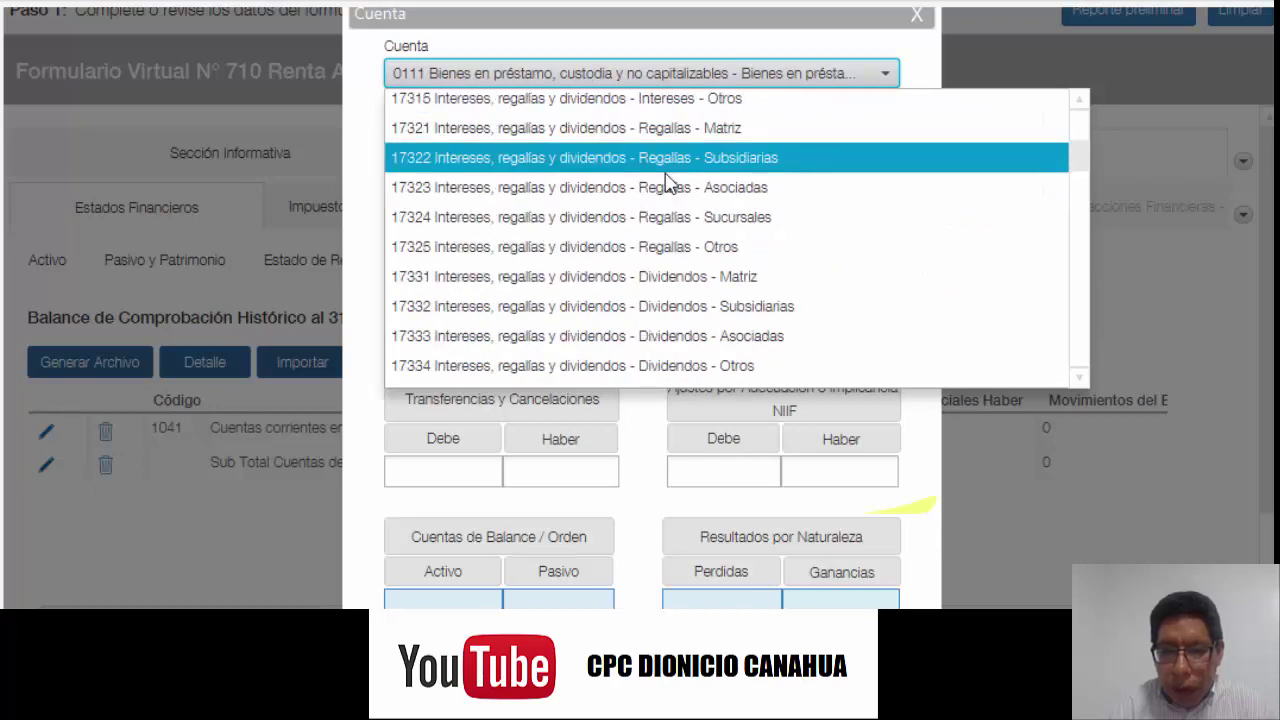
{"action": "scroll", "coordinate": [667, 182], "scroll_direction": "down", "scroll_amount": 15}
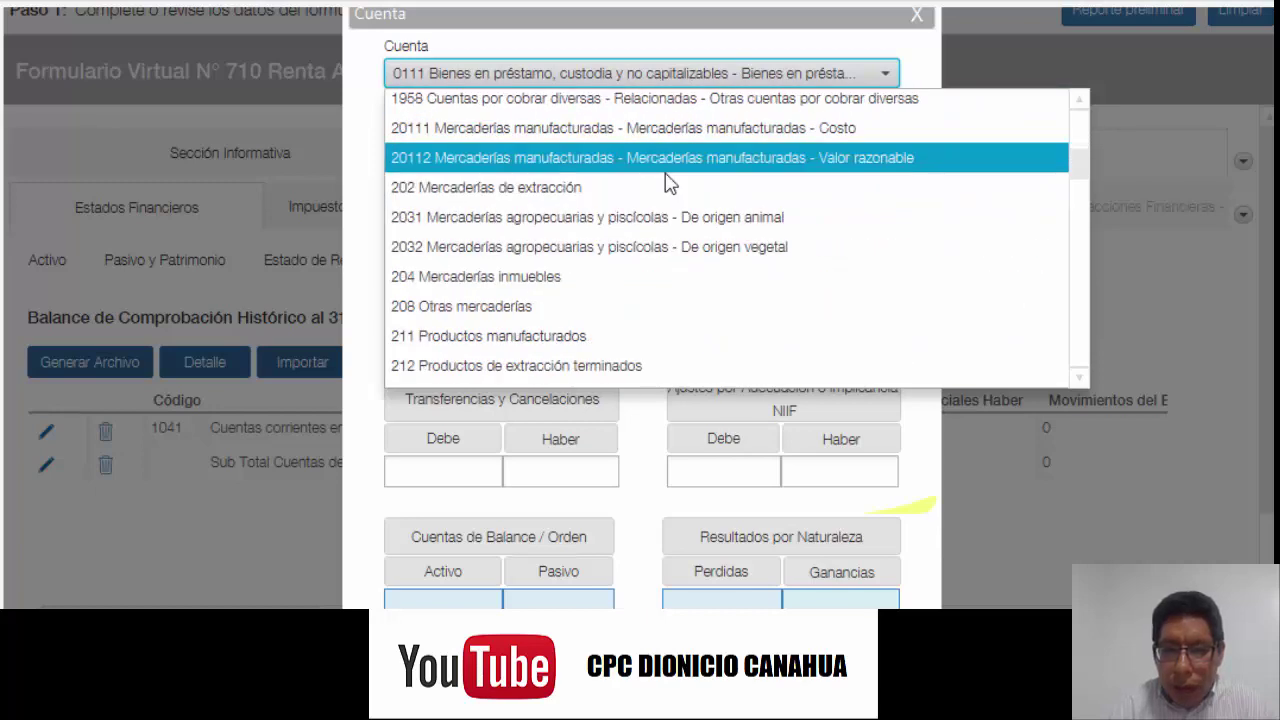
{"action": "scroll", "coordinate": [667, 183], "scroll_direction": "up", "scroll_amount": 1}
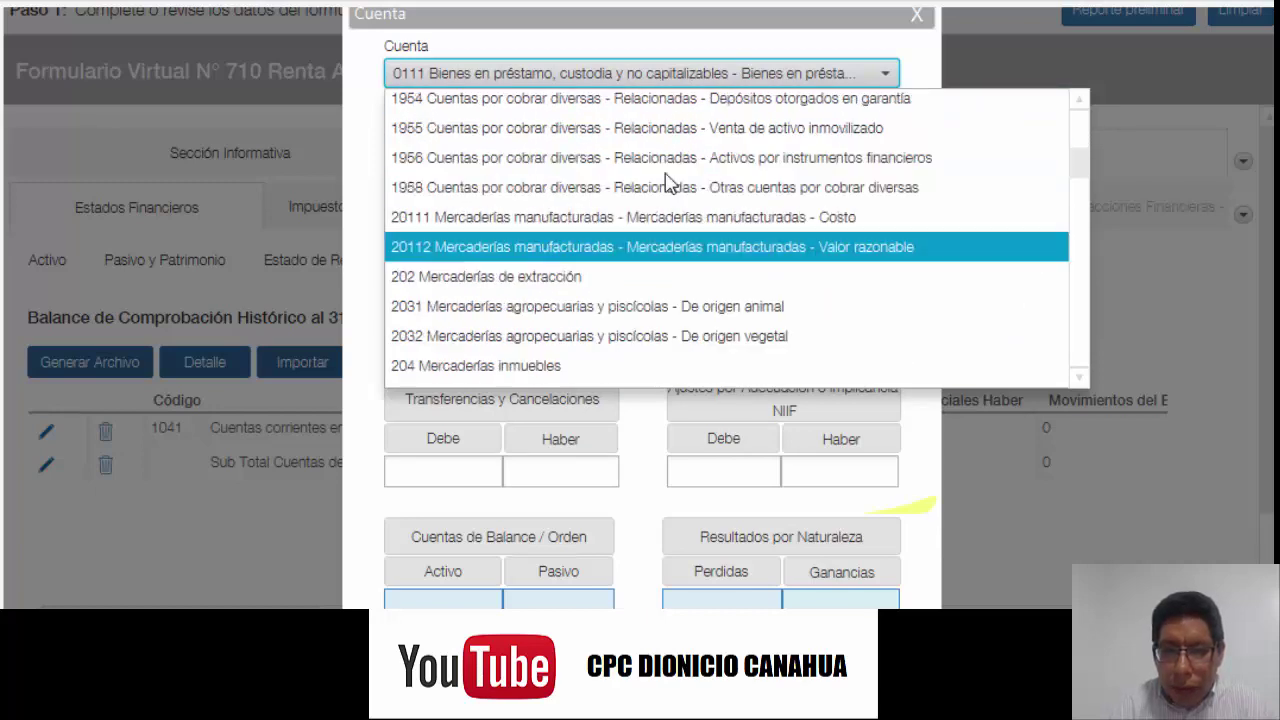
{"action": "left_click", "coordinate": [597, 230]}
Step: Enter Saldos Iniciales of 10000 Debe and 0 Haber for account 20111 and accept the entry
{"action": "left_click", "coordinate": [489, 201]}
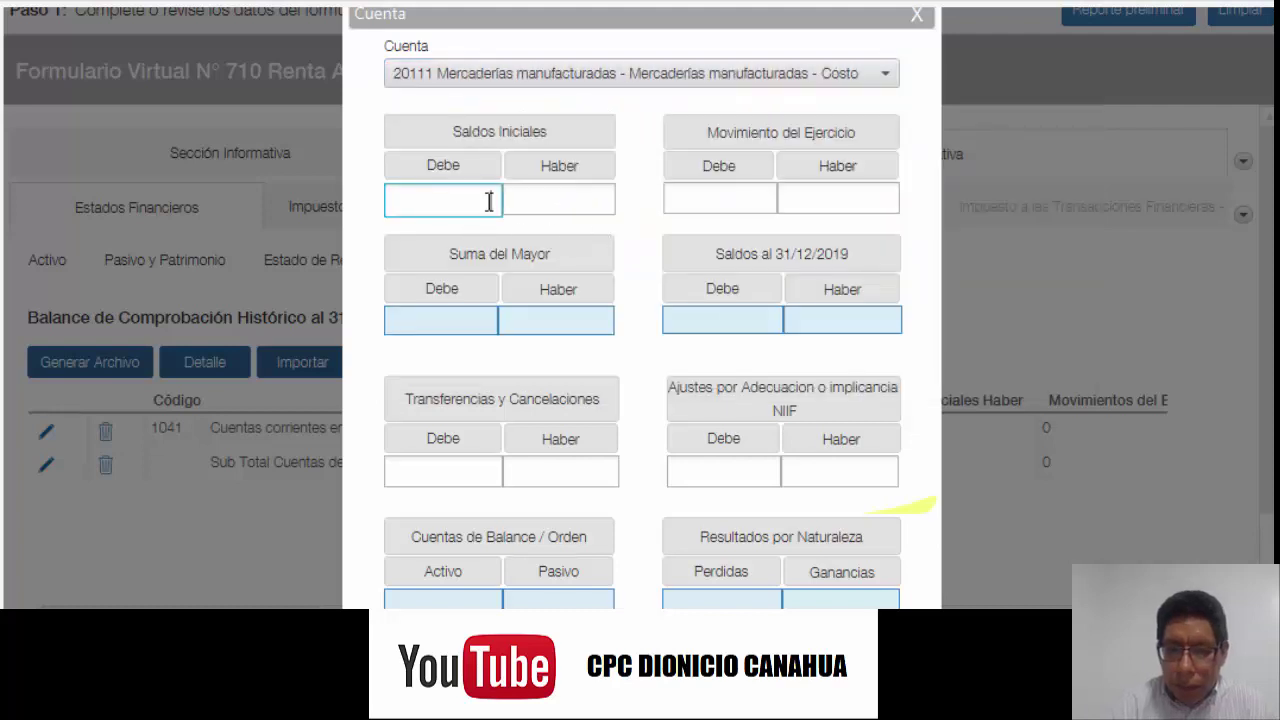
{"action": "type", "text": "10000"}
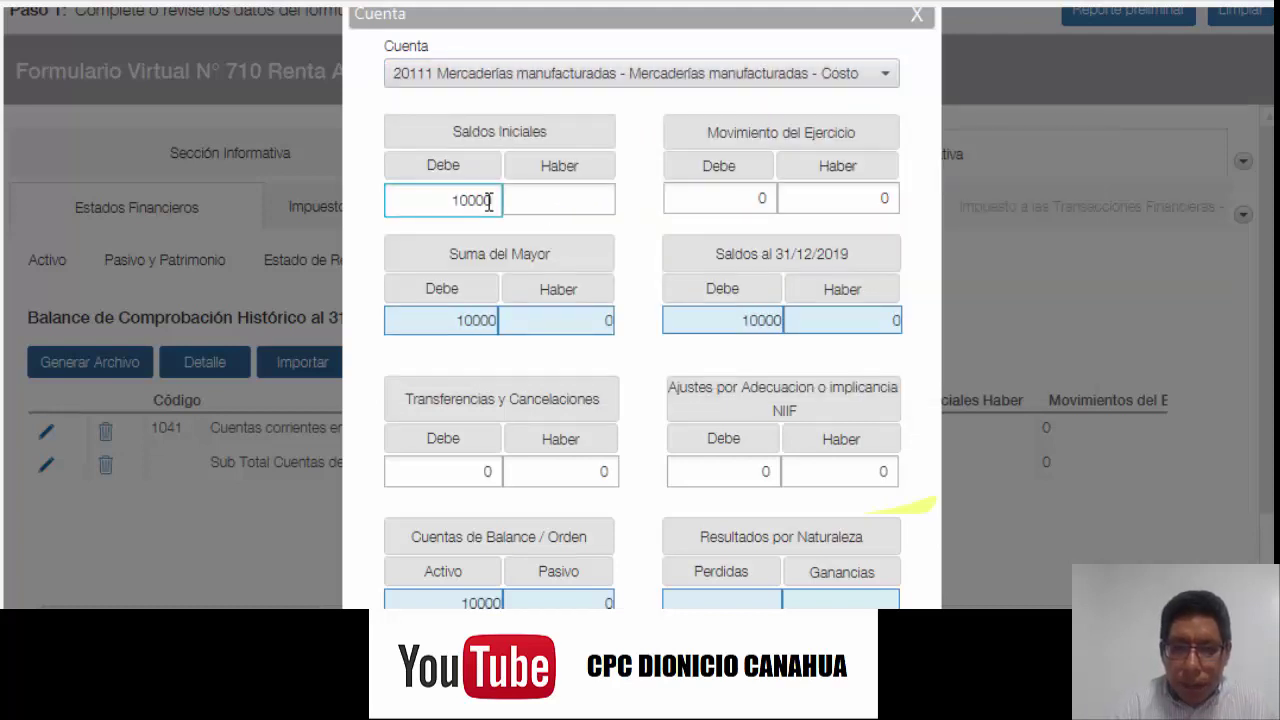
{"action": "left_click", "coordinate": [559, 197]}
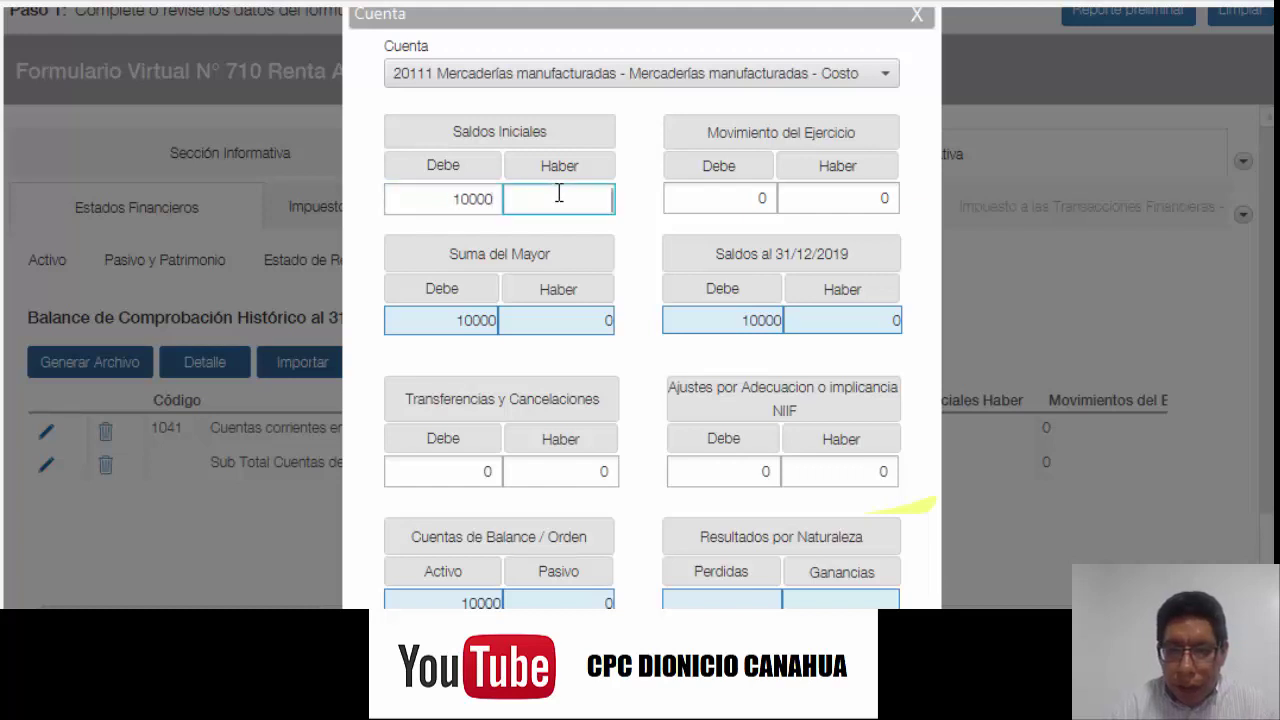
{"action": "type", "text": "0"}
{"action": "scroll", "coordinate": [780, 263], "scroll_direction": "down", "scroll_amount": 3}
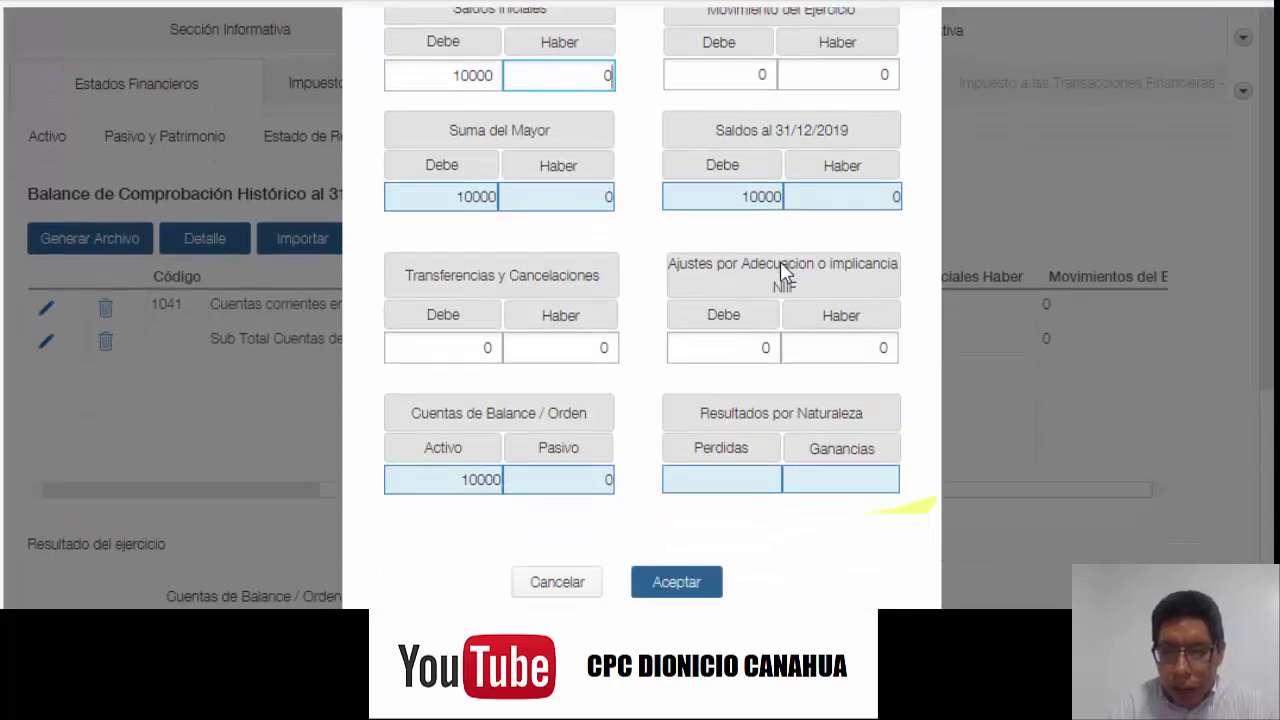
{"action": "left_click", "coordinate": [697, 567]}
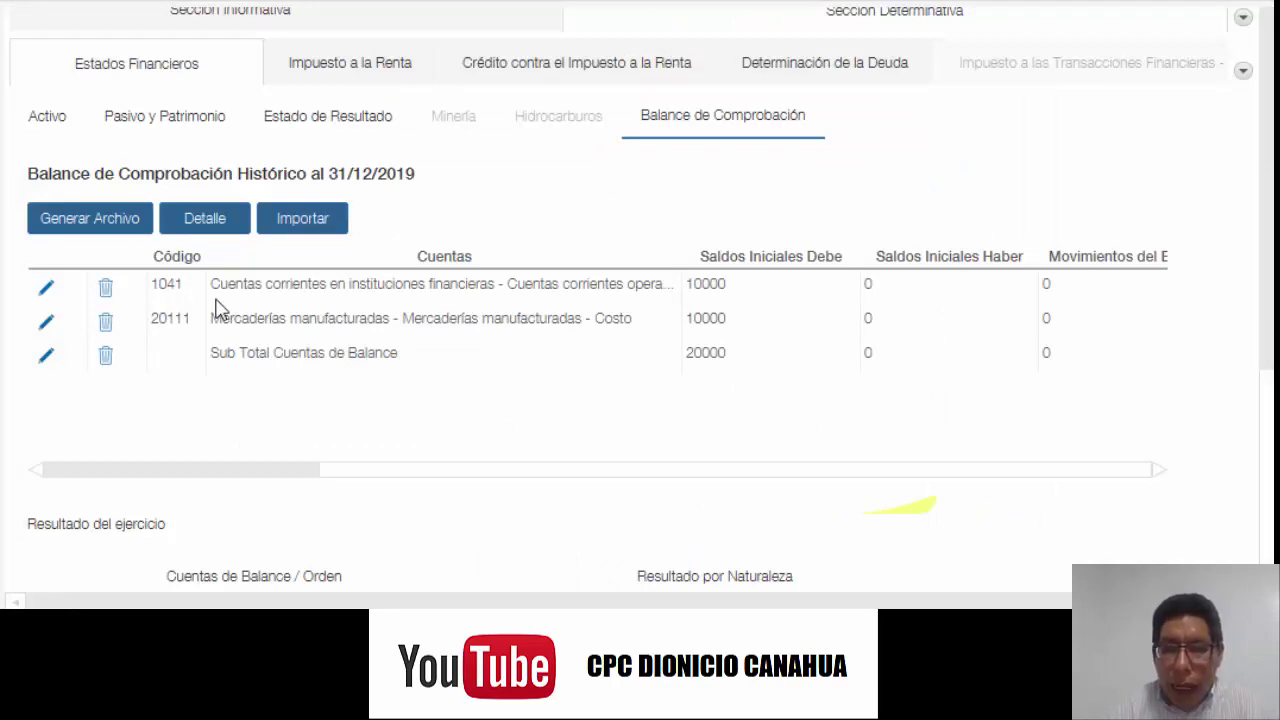
Step: Start a new trial balance entry for account 5011 Capital social - Acciones
{"action": "left_click", "coordinate": [190, 226]}
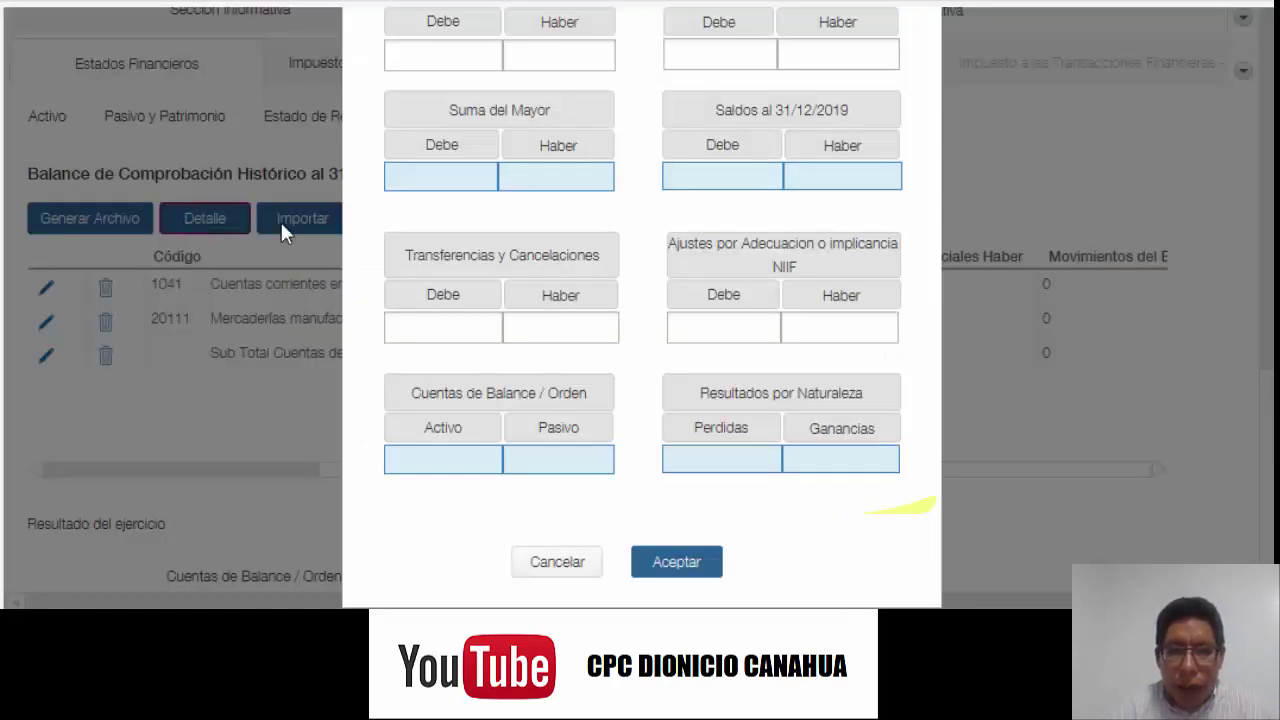
{"action": "scroll", "coordinate": [760, 338], "scroll_direction": "up", "scroll_amount": 3}
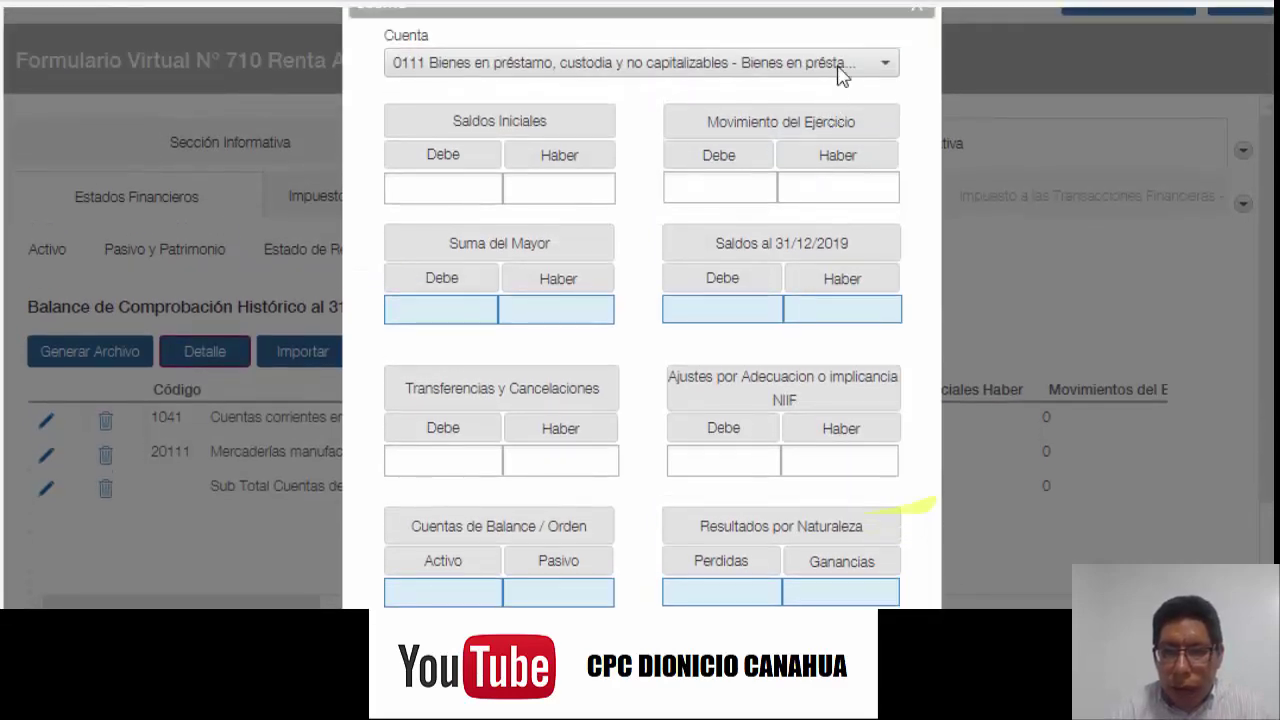
{"action": "left_click", "coordinate": [843, 64]}
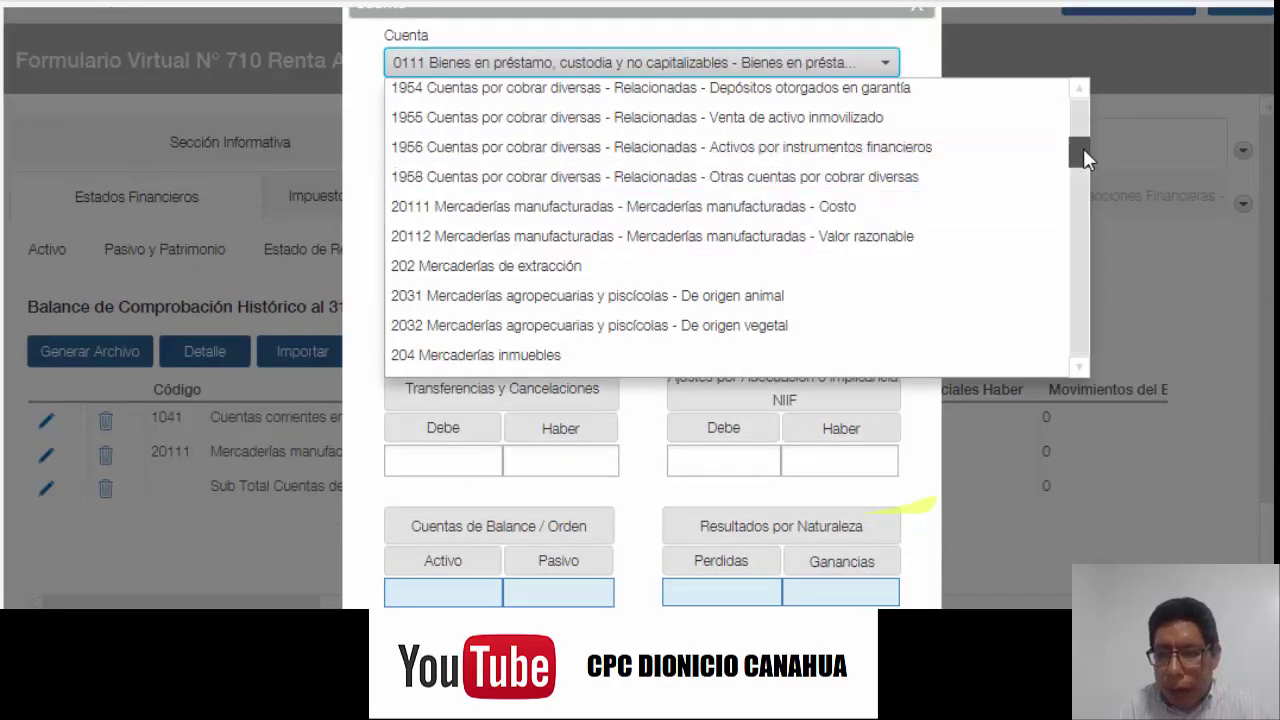
{"action": "left_click_drag", "start_coordinate": [1083, 148], "coordinate": [1083, 228]}
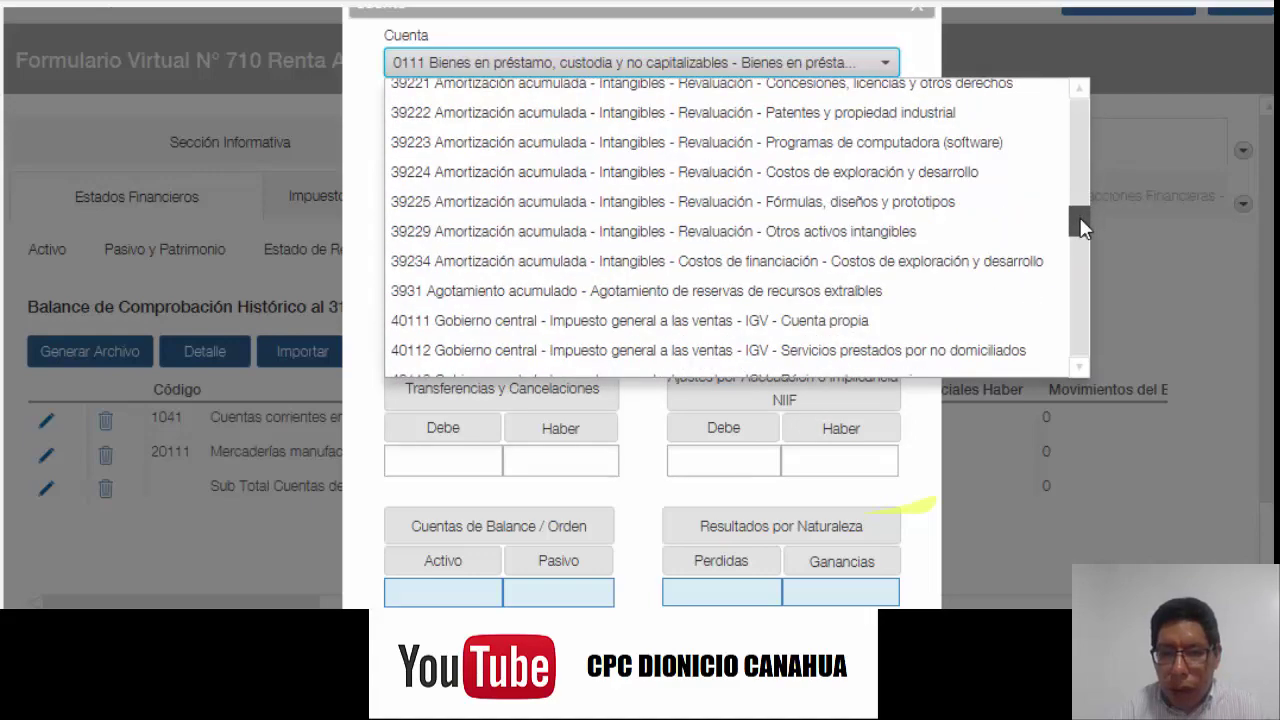
{"action": "scroll", "coordinate": [870, 295], "scroll_direction": "down", "scroll_amount": 20}
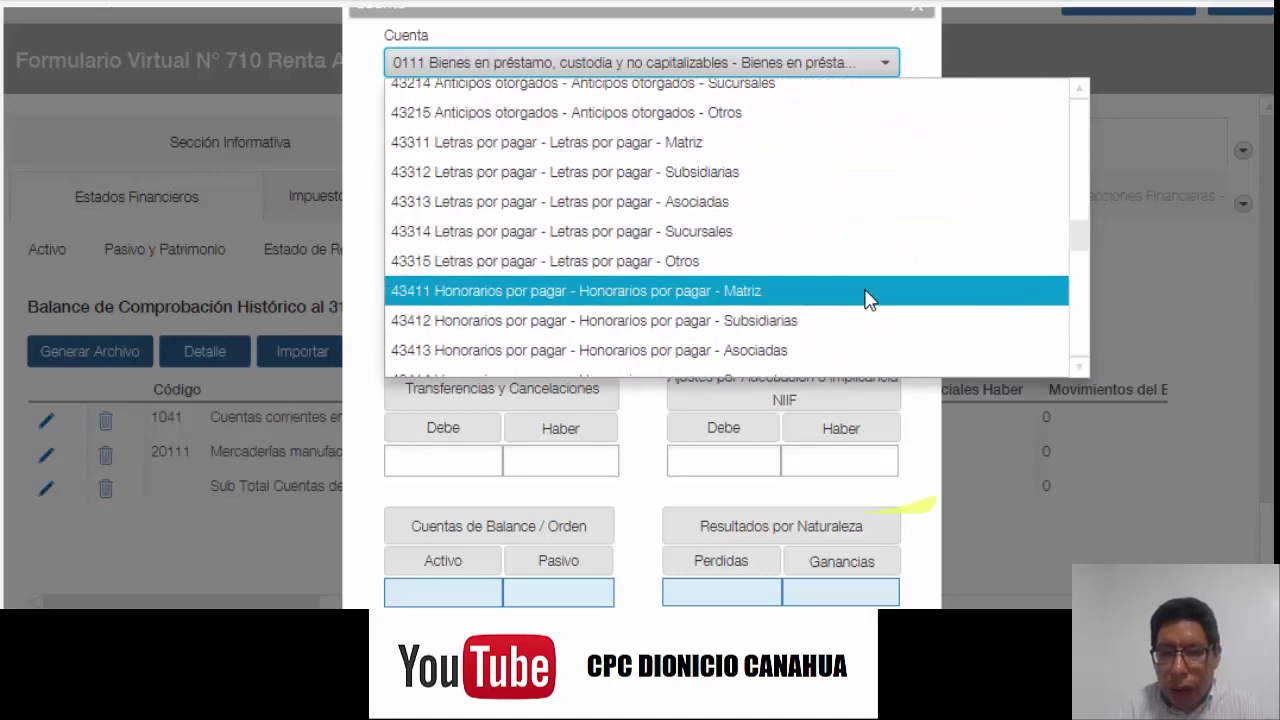
{"action": "scroll", "coordinate": [868, 298], "scroll_direction": "down", "scroll_amount": 20}
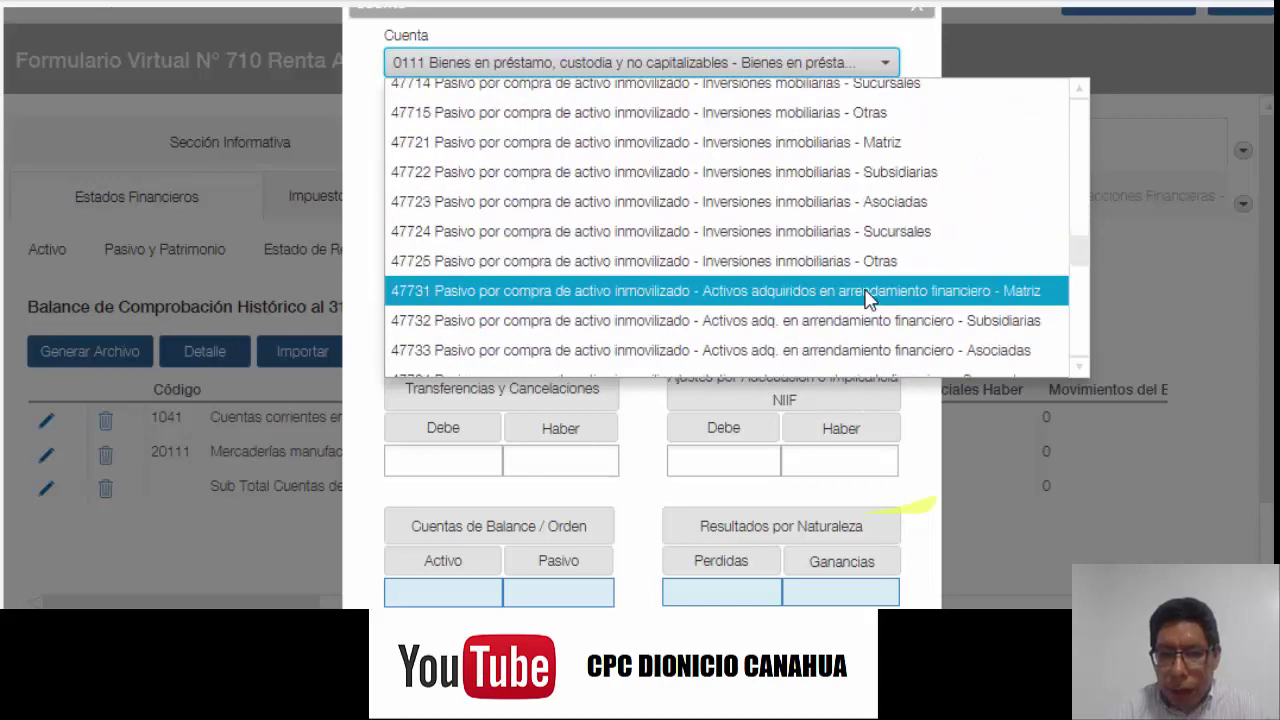
{"action": "scroll", "coordinate": [868, 298], "scroll_direction": "down", "scroll_amount": 15}
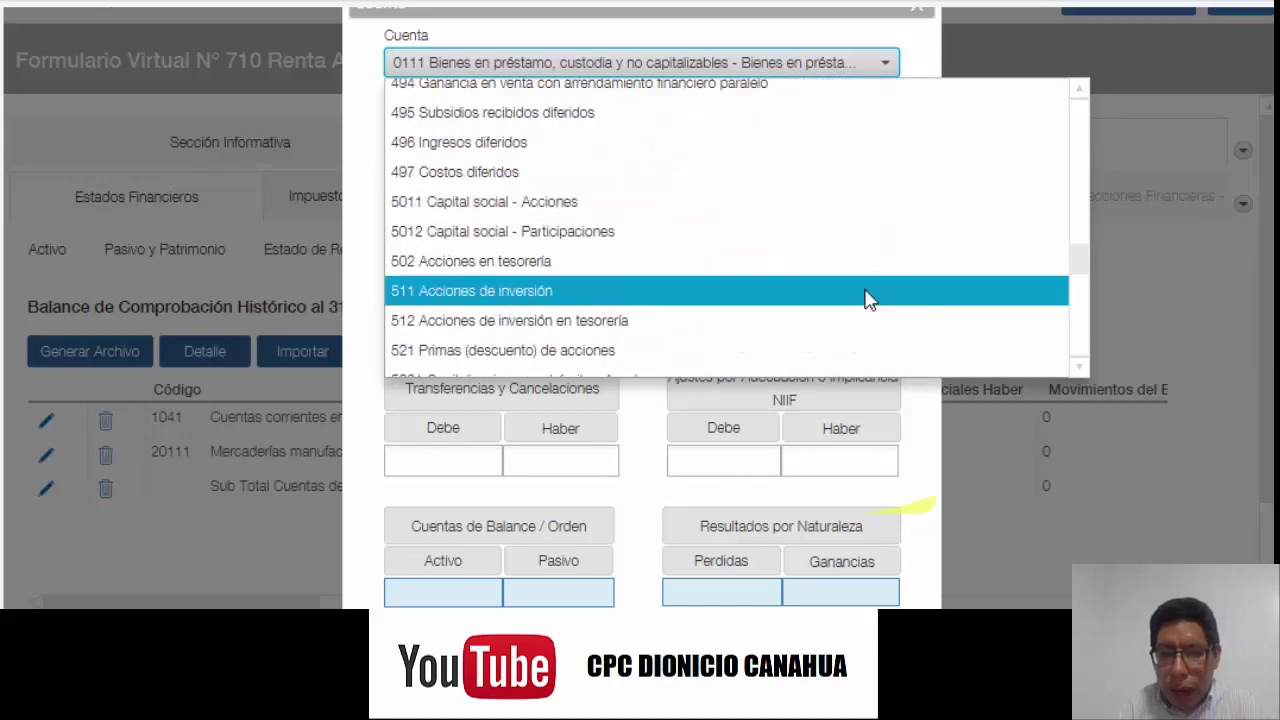
{"action": "left_click", "coordinate": [736, 203]}
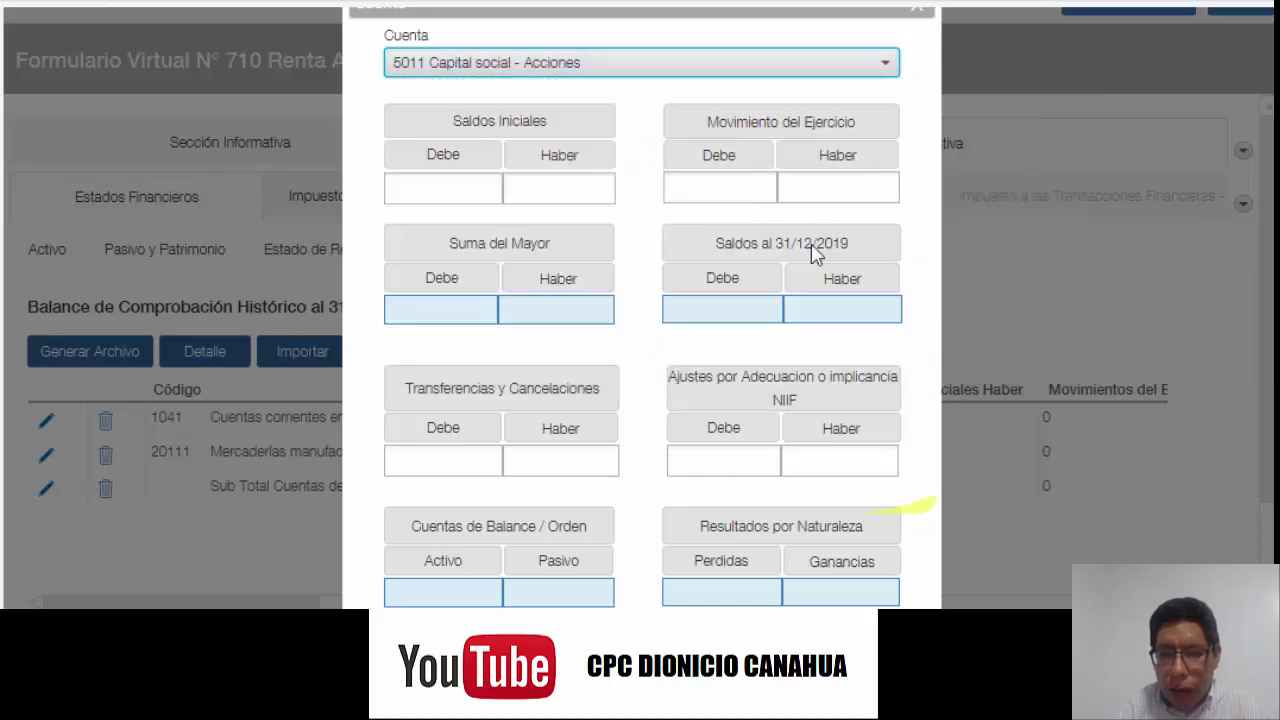
Step: Enter Saldos Iniciales of 0 Debe and 20000 Haber for account 5011 and accept the entry
{"action": "left_click", "coordinate": [445, 188]}
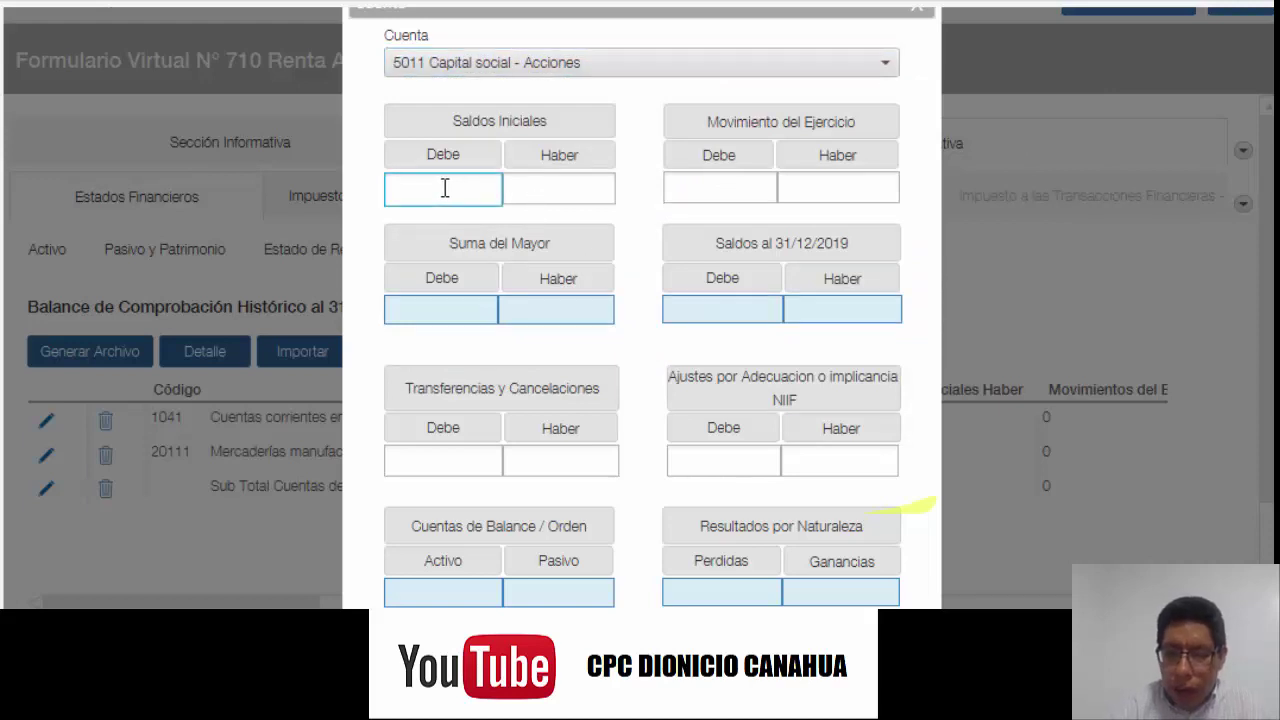
{"action": "left_click", "coordinate": [542, 190]}
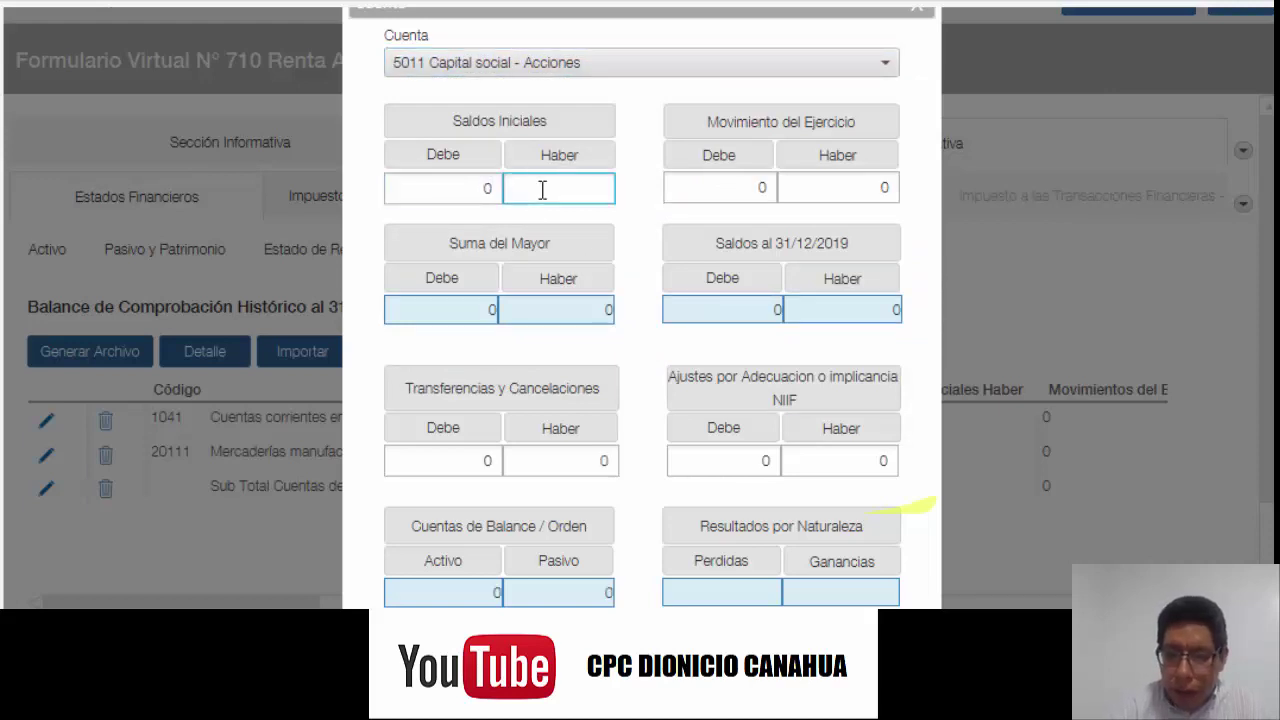
{"action": "type", "text": "20000"}
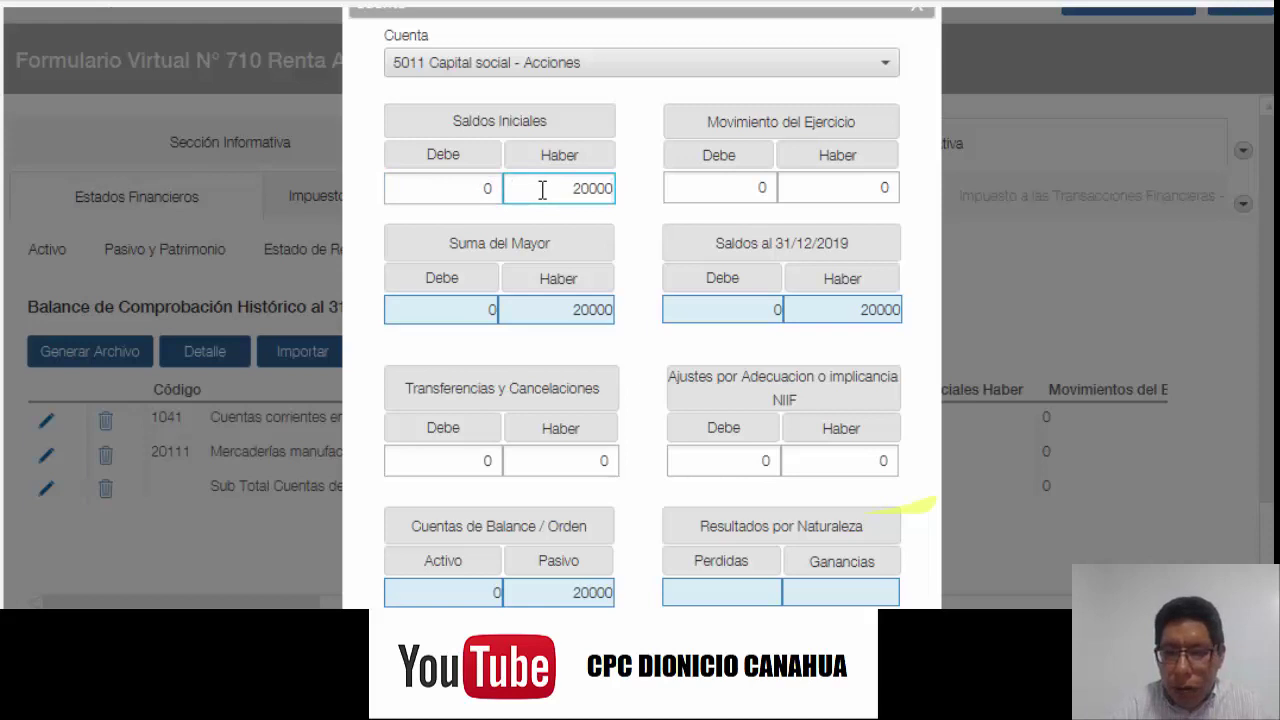
{"action": "scroll", "coordinate": [640, 263], "scroll_direction": "down", "scroll_amount": 3}
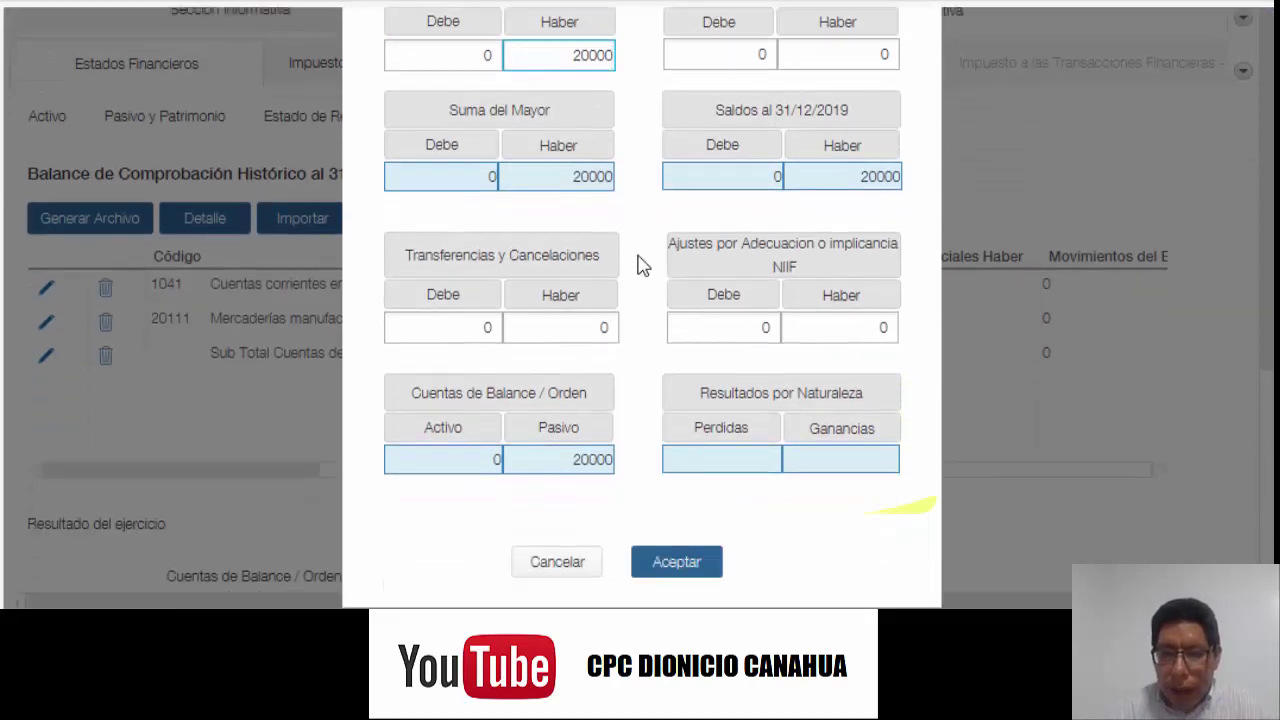
{"action": "left_click", "coordinate": [677, 561]}
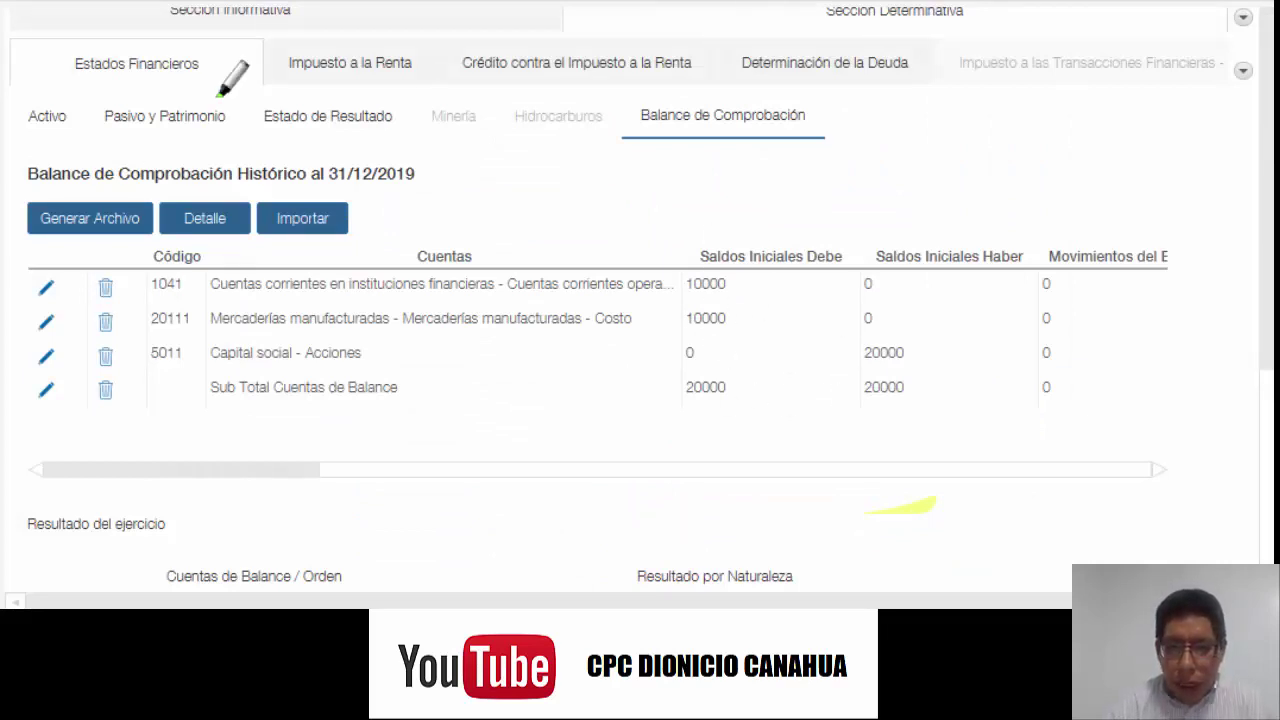
{"action": "mouse_move", "coordinate": [672, 222]}
{"action": "left_mouse_down"}
{"action": "mouse_move", "coordinate": [1015, 232]}
{"action": "mouse_move", "coordinate": [1010, 410]}
{"action": "mouse_move", "coordinate": [668, 412]}
{"action": "mouse_move", "coordinate": [675, 218]}
{"action": "left_mouse_up"}
{"action": "left_click_drag", "start_coordinate": [686, 381], "coordinate": [920, 385]}
{"action": "mouse_move", "coordinate": [714, 229]}
{"action": "left_mouse_down"}
{"action": "mouse_move", "coordinate": [1057, 214]}
{"action": "mouse_move", "coordinate": [900, 314]}
{"action": "mouse_move", "coordinate": [845, 383]}
{"action": "mouse_move", "coordinate": [1051, 434]}
{"action": "mouse_move", "coordinate": [800, 466]}
{"action": "left_mouse_up"}
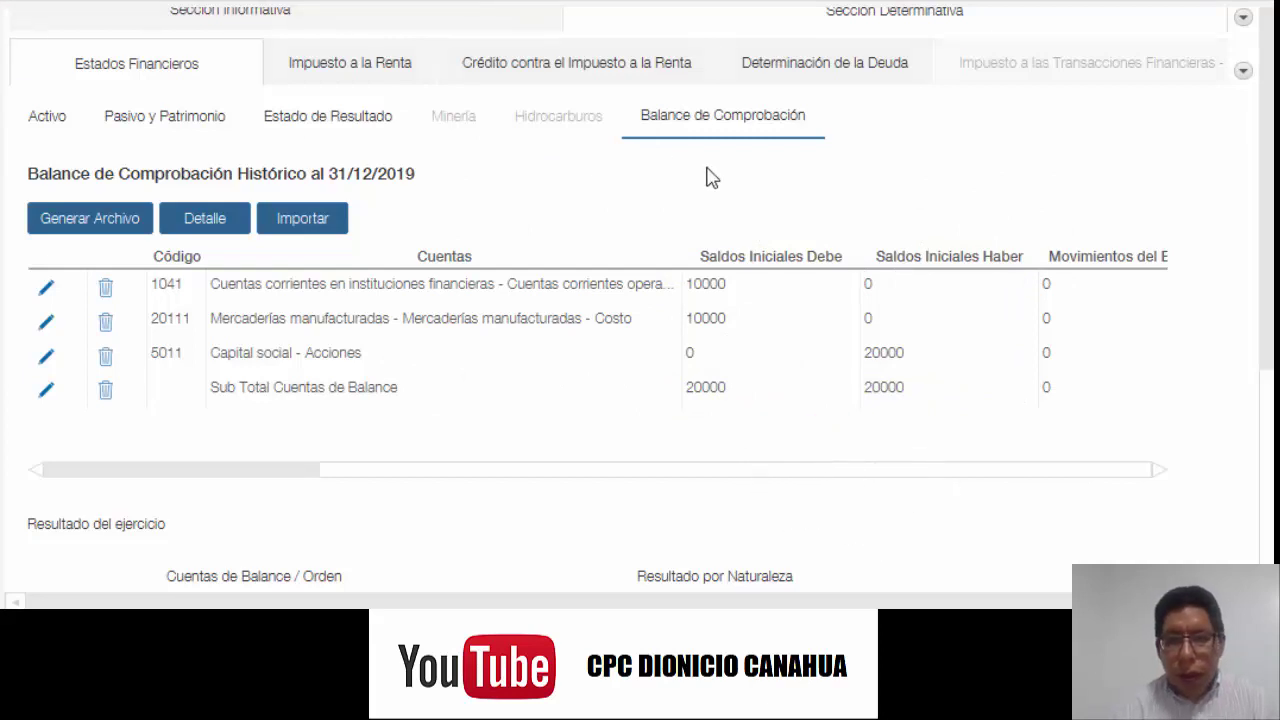
{"action": "scroll", "coordinate": [690, 201], "scroll_direction": "up", "scroll_amount": 1}
{"action": "scroll", "coordinate": [690, 203], "scroll_direction": "down", "scroll_amount": 1}
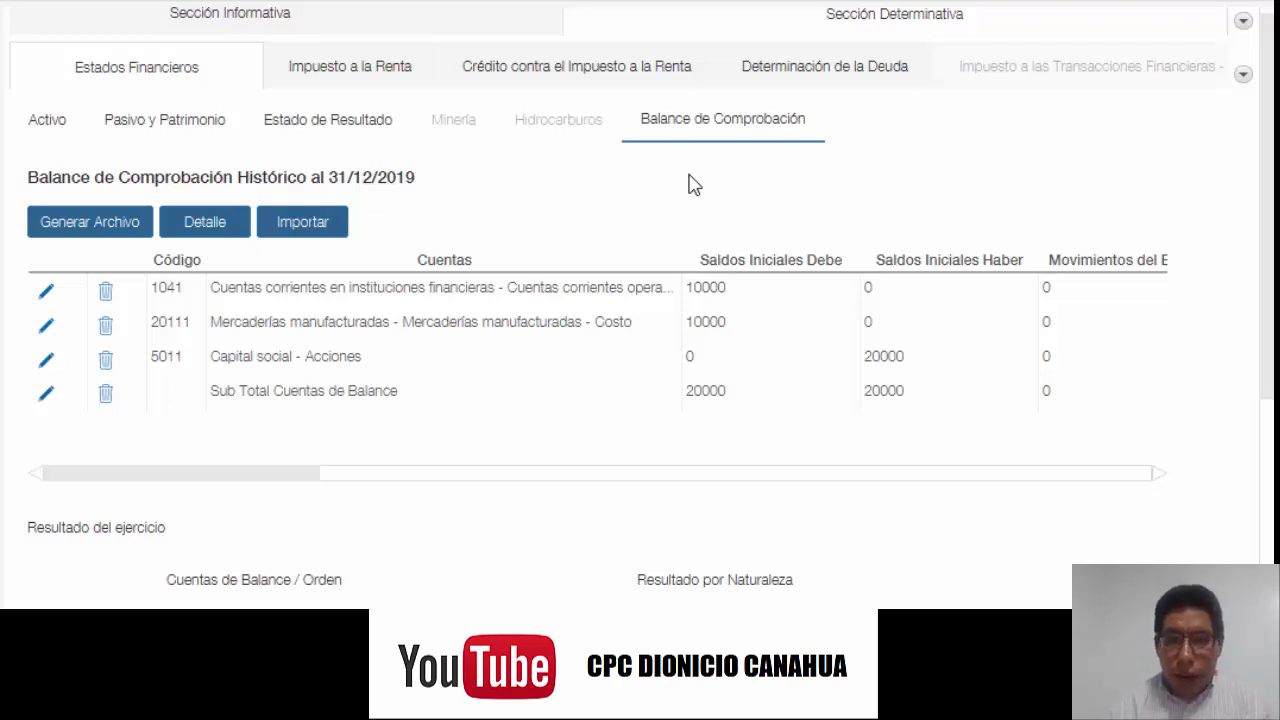
Step: Start a new trial balance entry for account 1212 Facturas, boletas y otros comprobantes por cobrar - Emitidas en cartera
{"action": "left_click", "coordinate": [205, 222]}
{"action": "scroll", "coordinate": [703, 305], "scroll_direction": "up", "scroll_amount": 1}
{"action": "scroll", "coordinate": [703, 305], "scroll_direction": "up", "scroll_amount": 2}
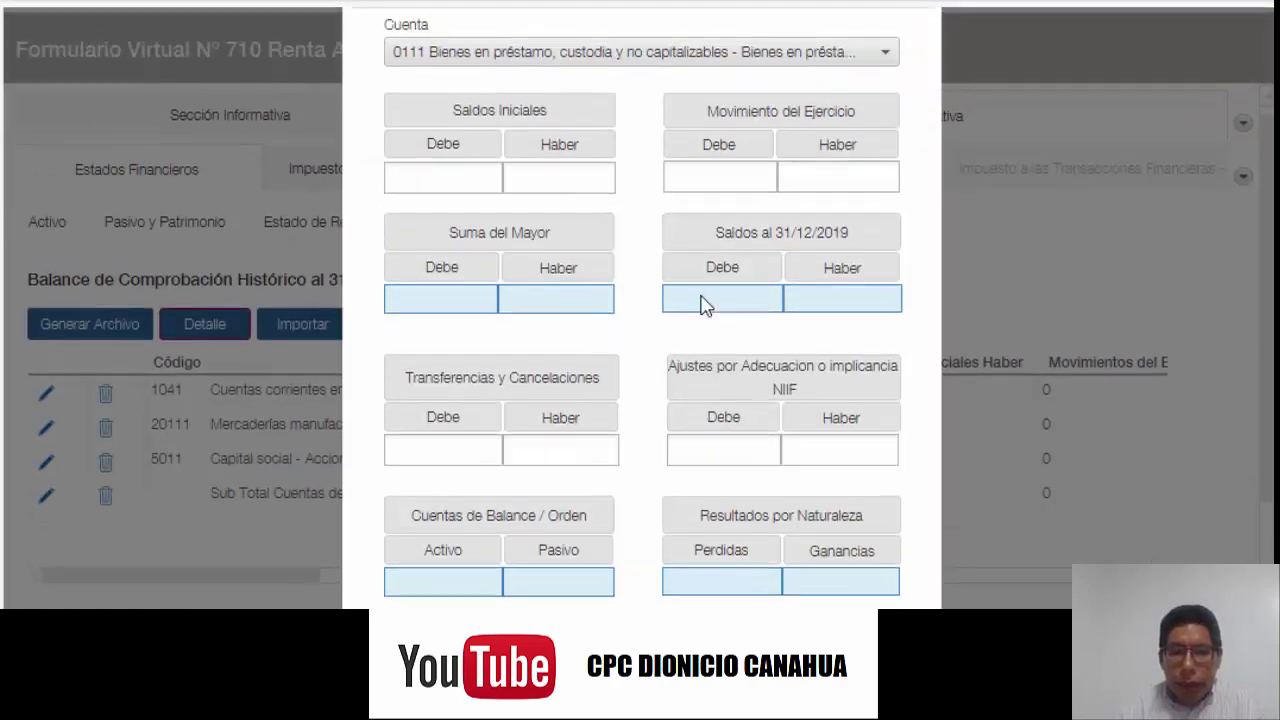
{"action": "left_click", "coordinate": [689, 80]}
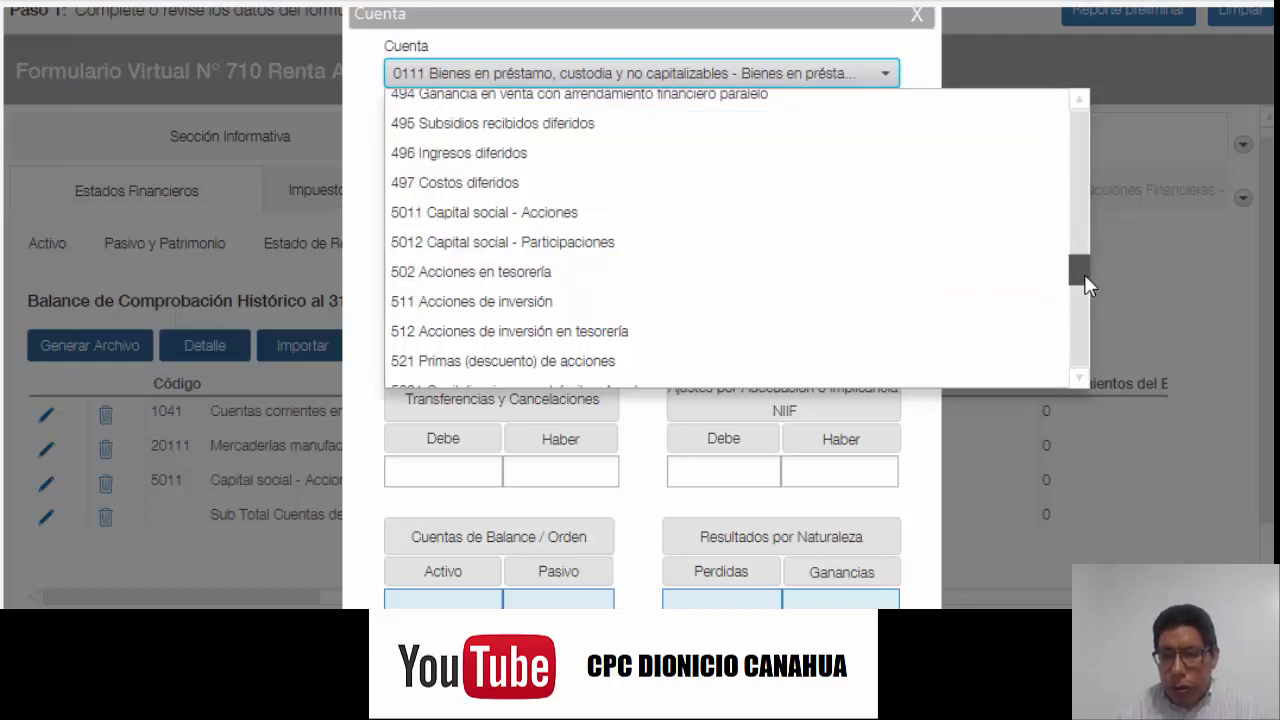
{"action": "left_click_drag", "start_coordinate": [1085, 276], "coordinate": [1057, 154]}
{"action": "scroll", "coordinate": [834, 243], "scroll_direction": "up", "scroll_amount": 5}
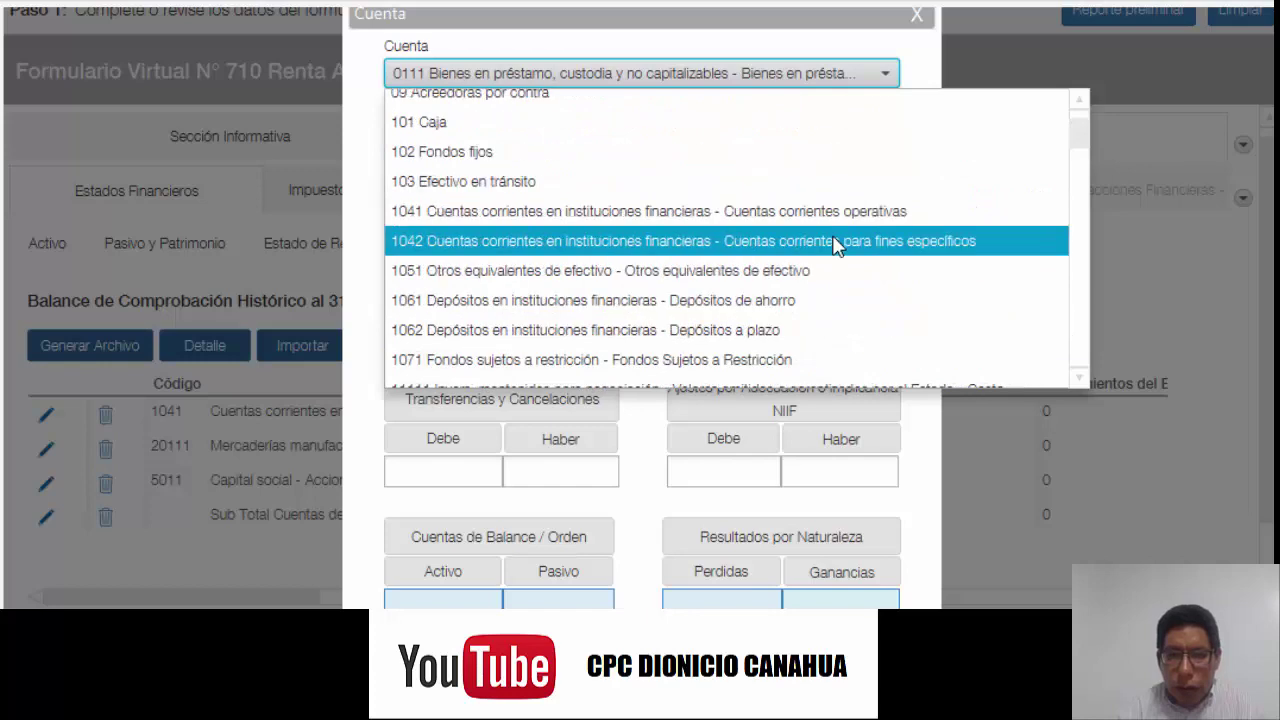
{"action": "scroll", "coordinate": [834, 243], "scroll_direction": "down", "scroll_amount": 8}
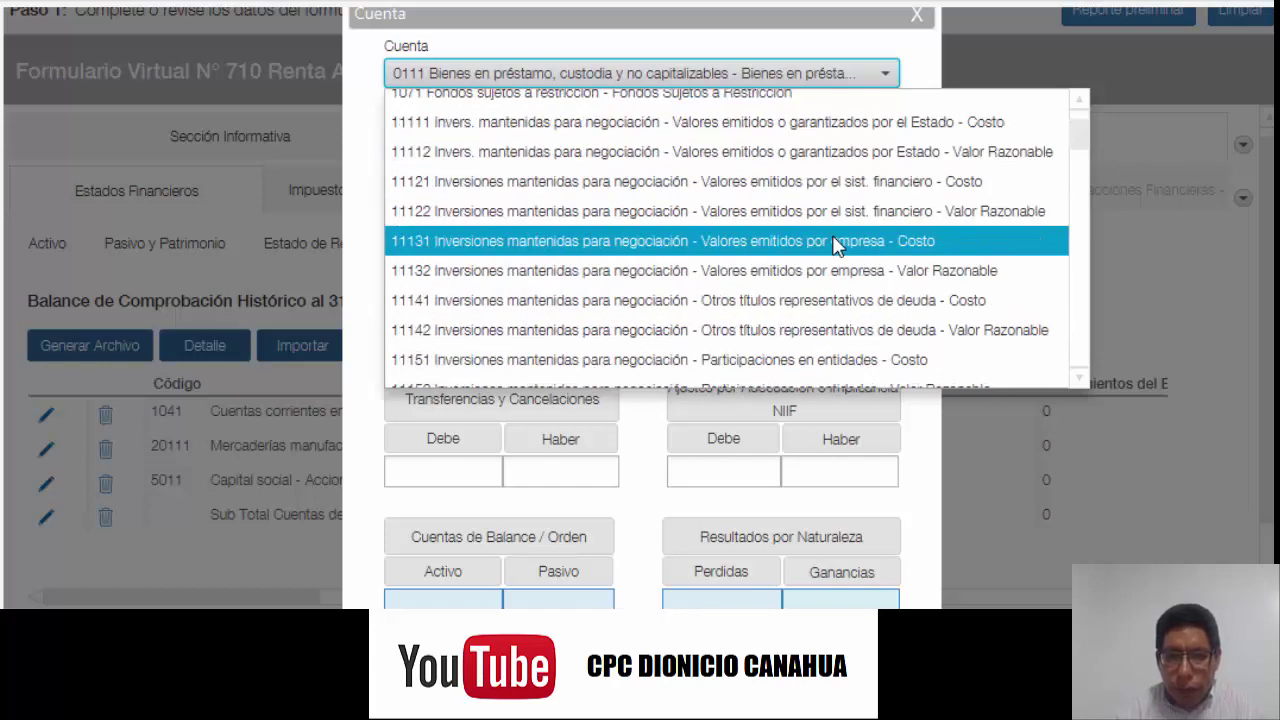
{"action": "scroll", "coordinate": [836, 245], "scroll_direction": "down", "scroll_amount": 2}
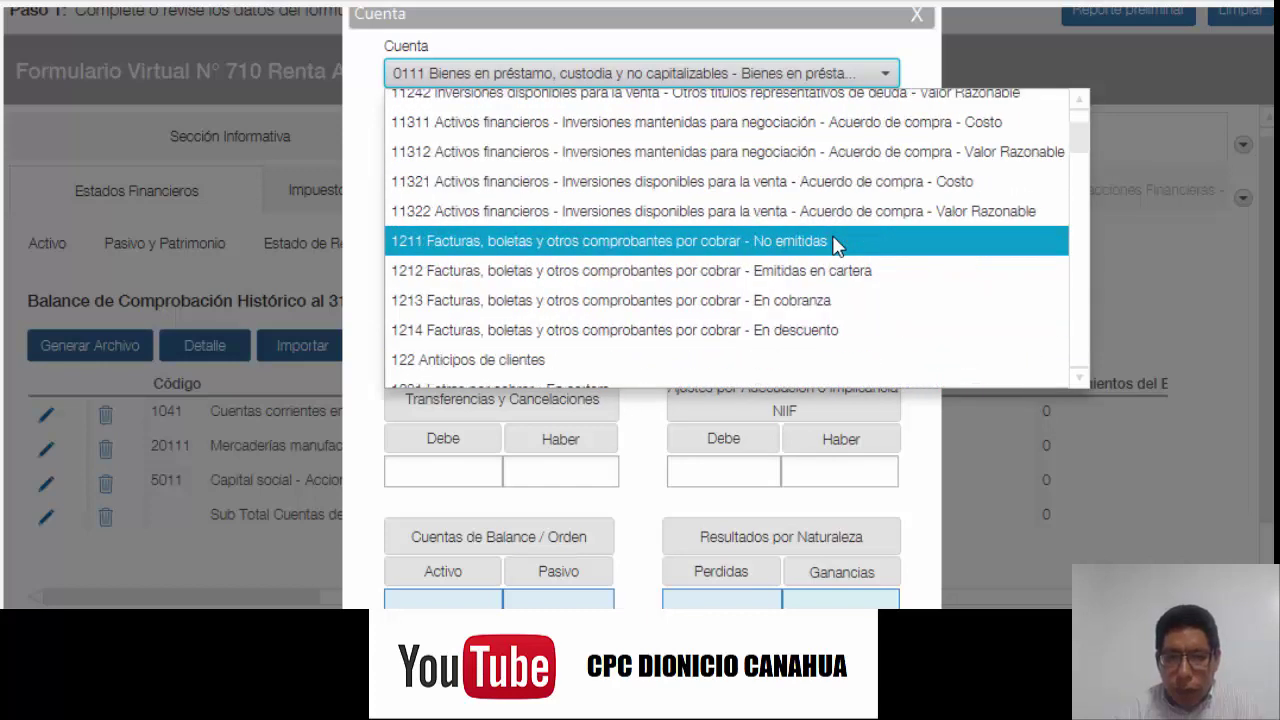
{"action": "left_click", "coordinate": [828, 265]}
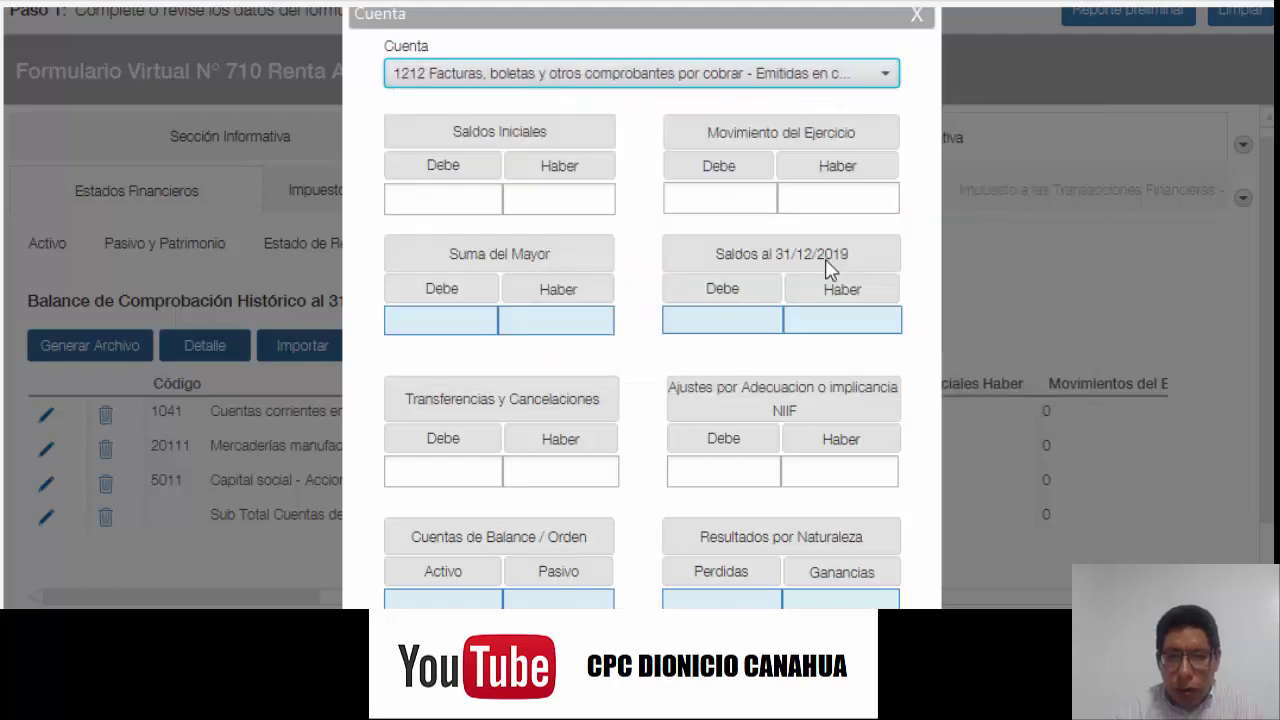
Step: Enter Saldos Iniciales of 0 Debe and 0 Haber and a Movimiento del Ejercicio Debe of 59000 for account 1212, and accept the entry
{"action": "left_click", "coordinate": [488, 205]}
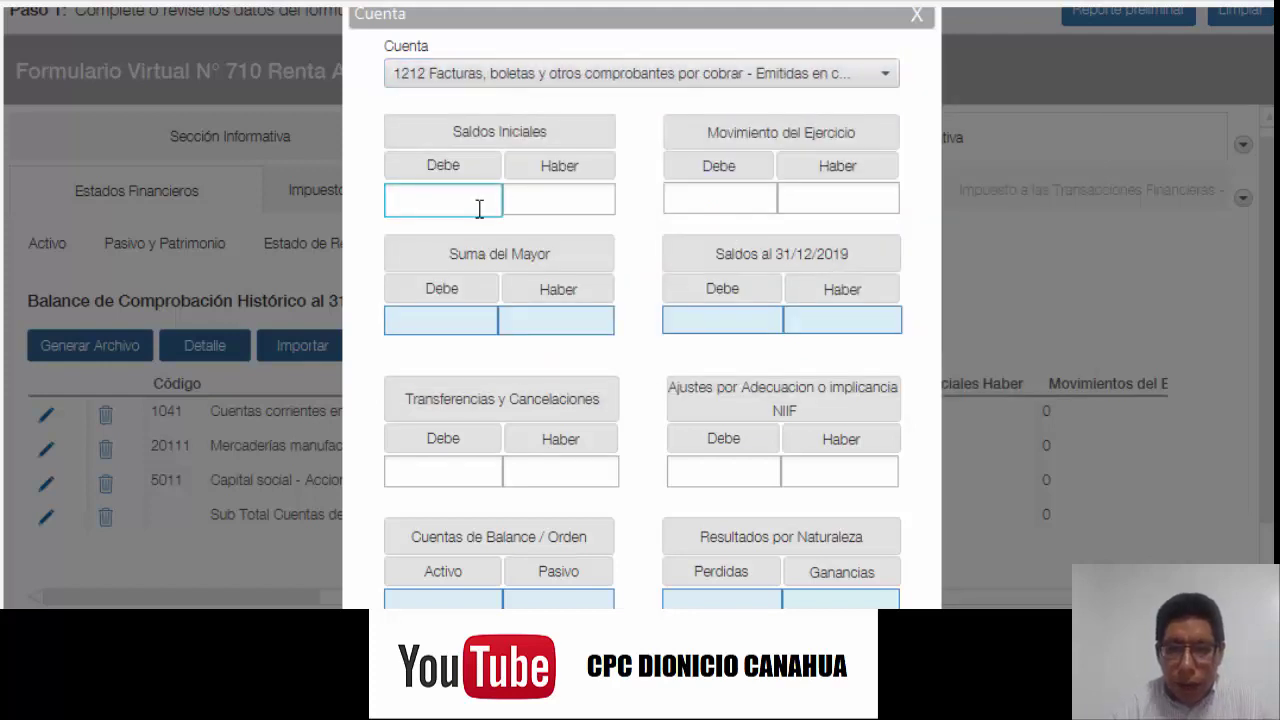
{"action": "type", "text": "0"}
{"action": "left_click", "coordinate": [584, 198]}
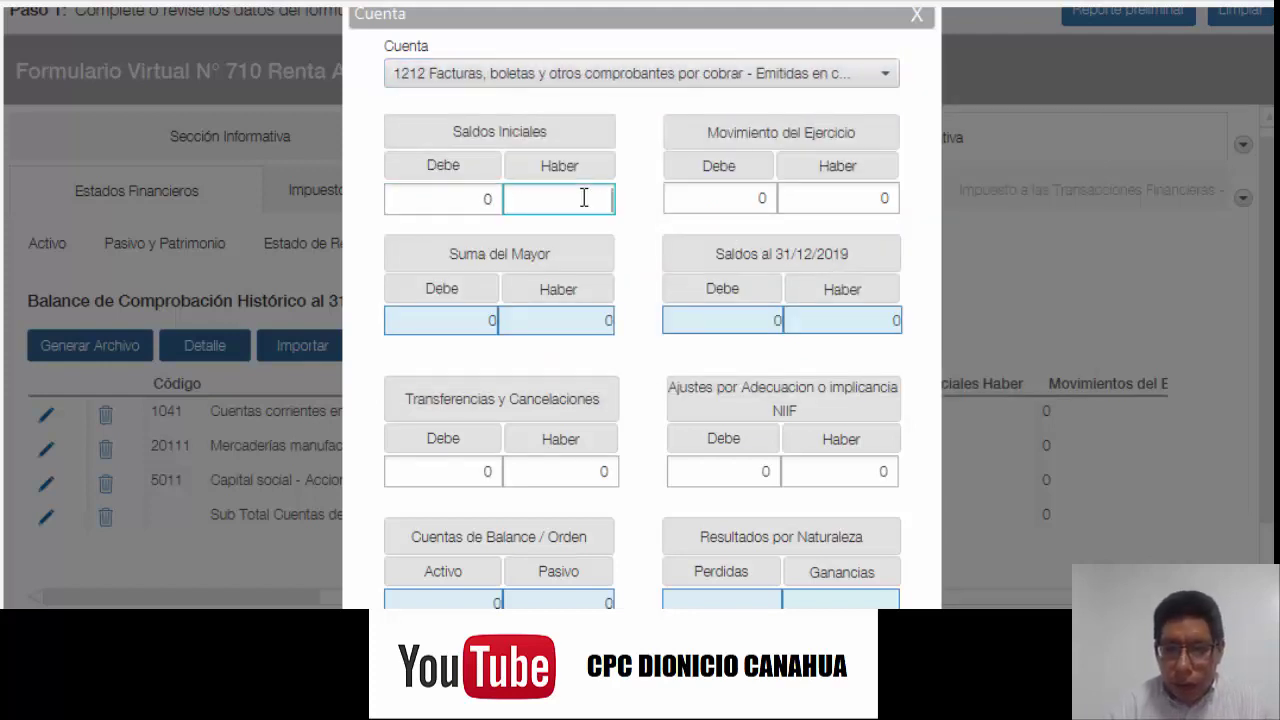
{"action": "left_click", "coordinate": [715, 192]}
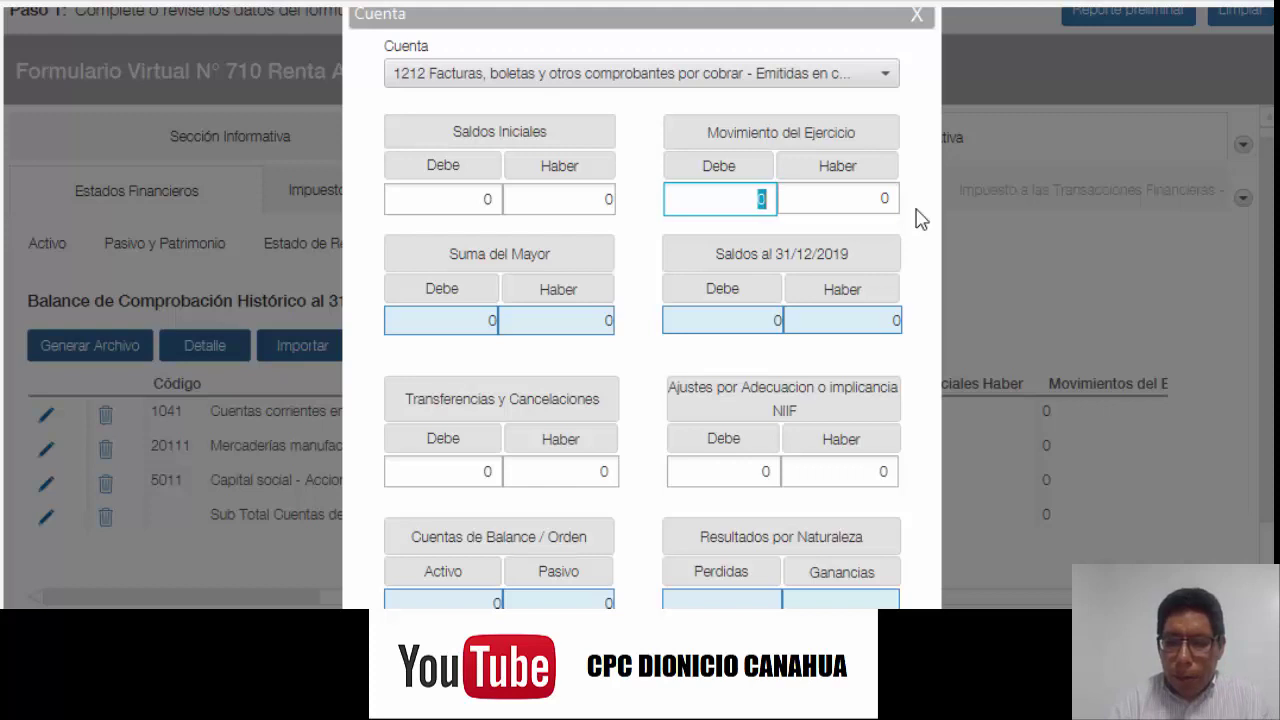
{"action": "type", "text": "5"}
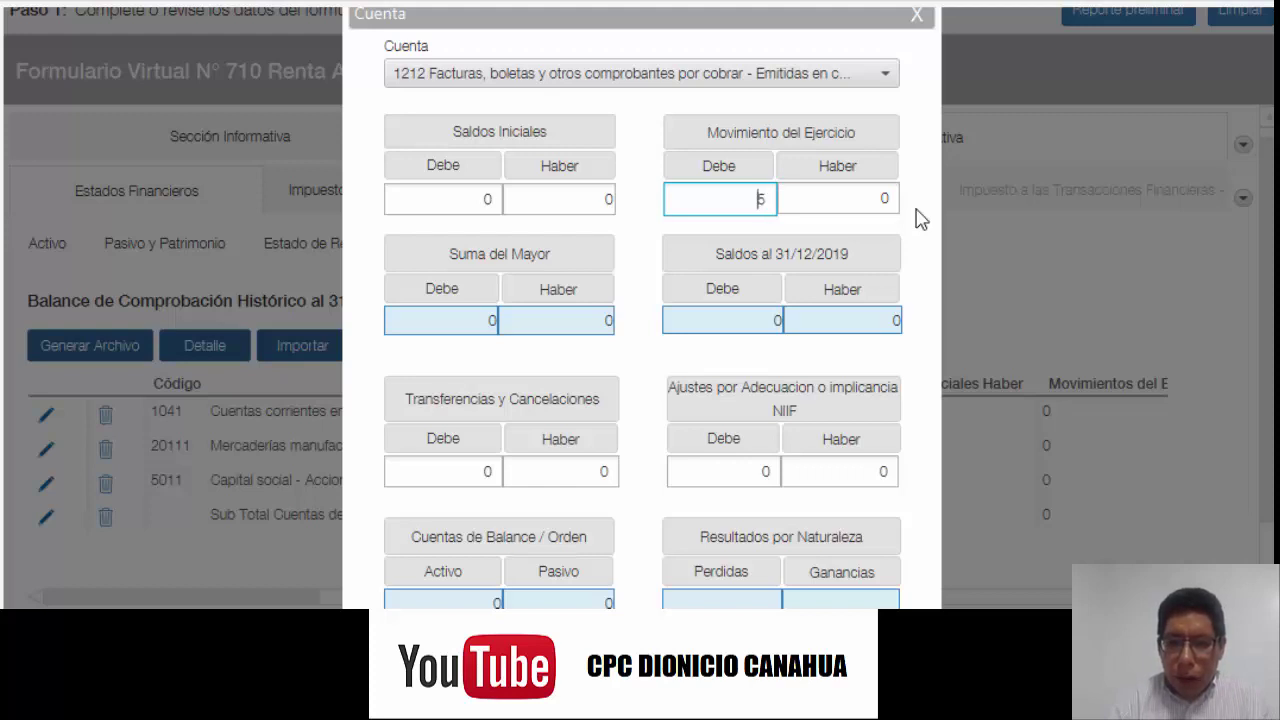
{"action": "type", "text": "9000"}
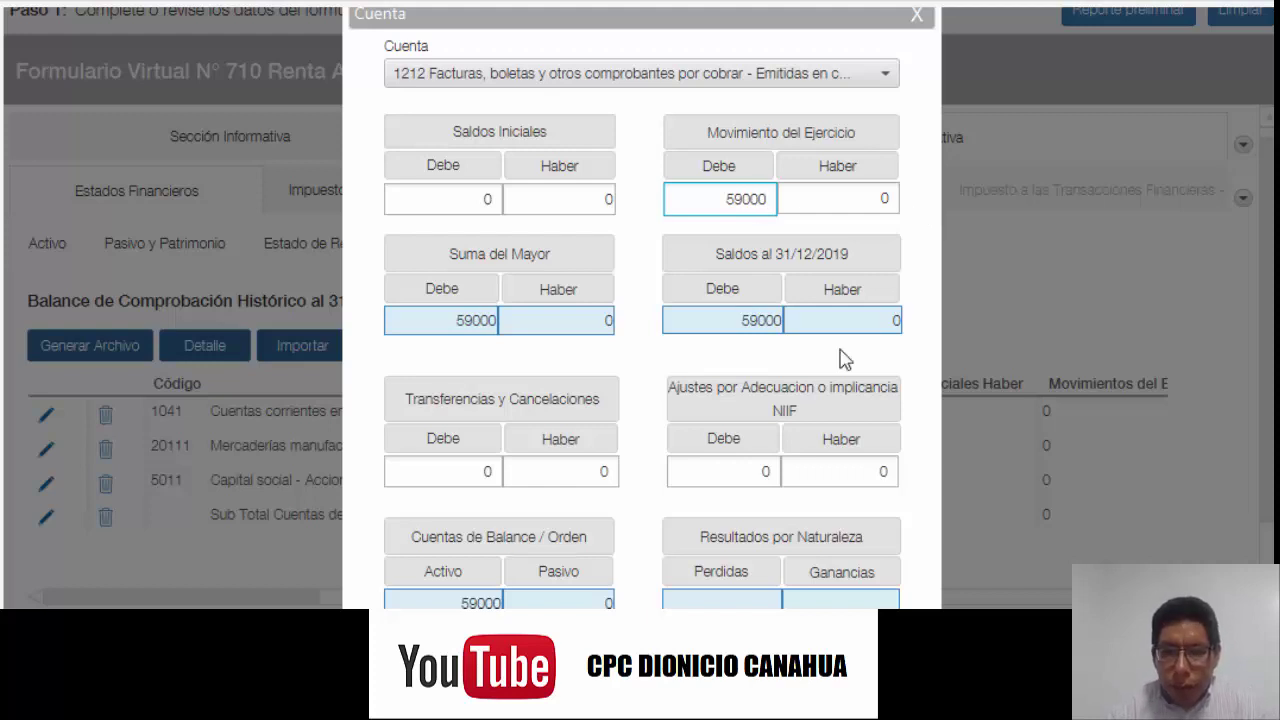
{"action": "scroll", "coordinate": [840, 358], "scroll_direction": "down", "scroll_amount": 2}
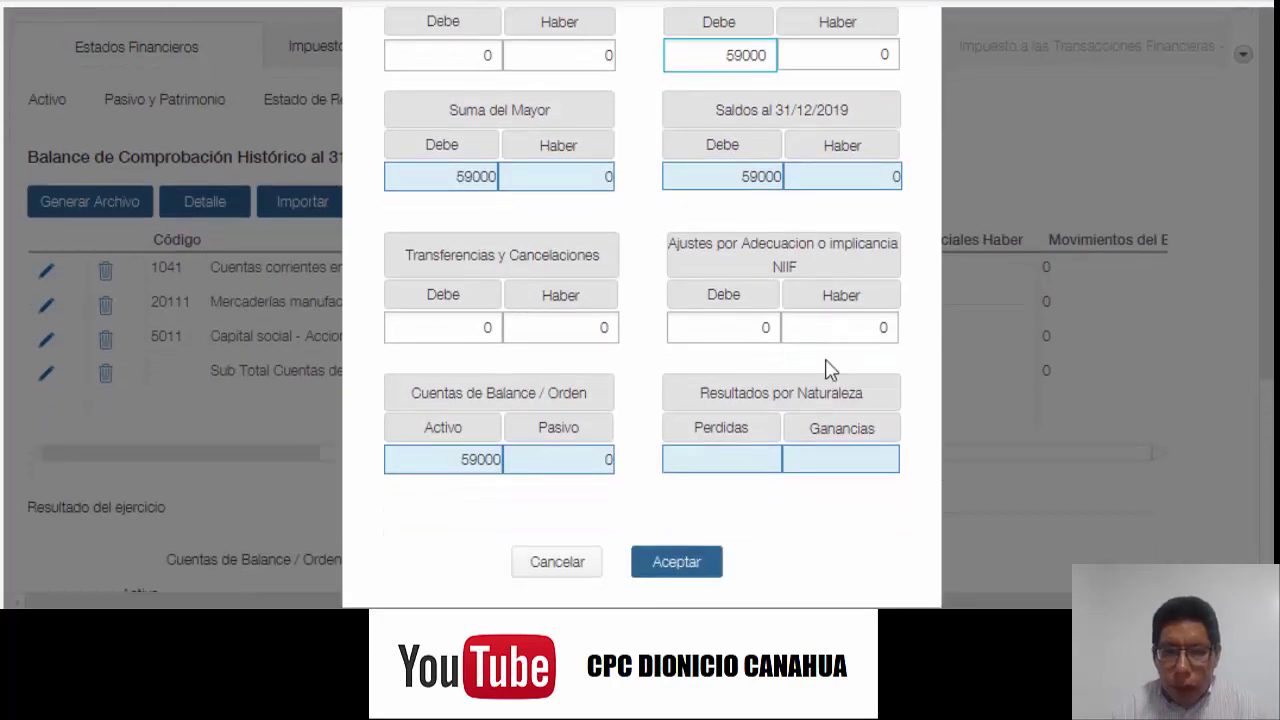
{"action": "left_click", "coordinate": [688, 563]}
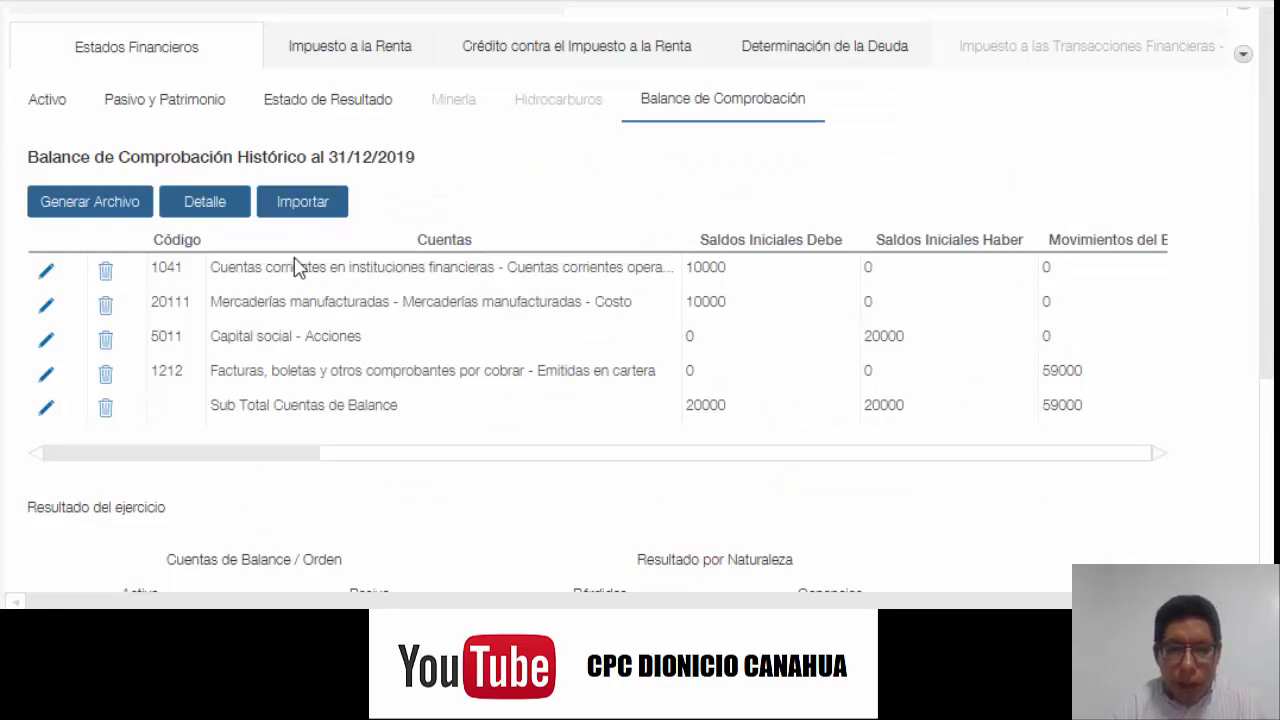
Step: Start a new trial balance entry for account 40111 Gobierno central - Impuesto general a las ventas - IGV - Cuenta propia
{"action": "left_click", "coordinate": [208, 214]}
{"action": "scroll", "coordinate": [790, 335], "scroll_direction": "up", "scroll_amount": 1}
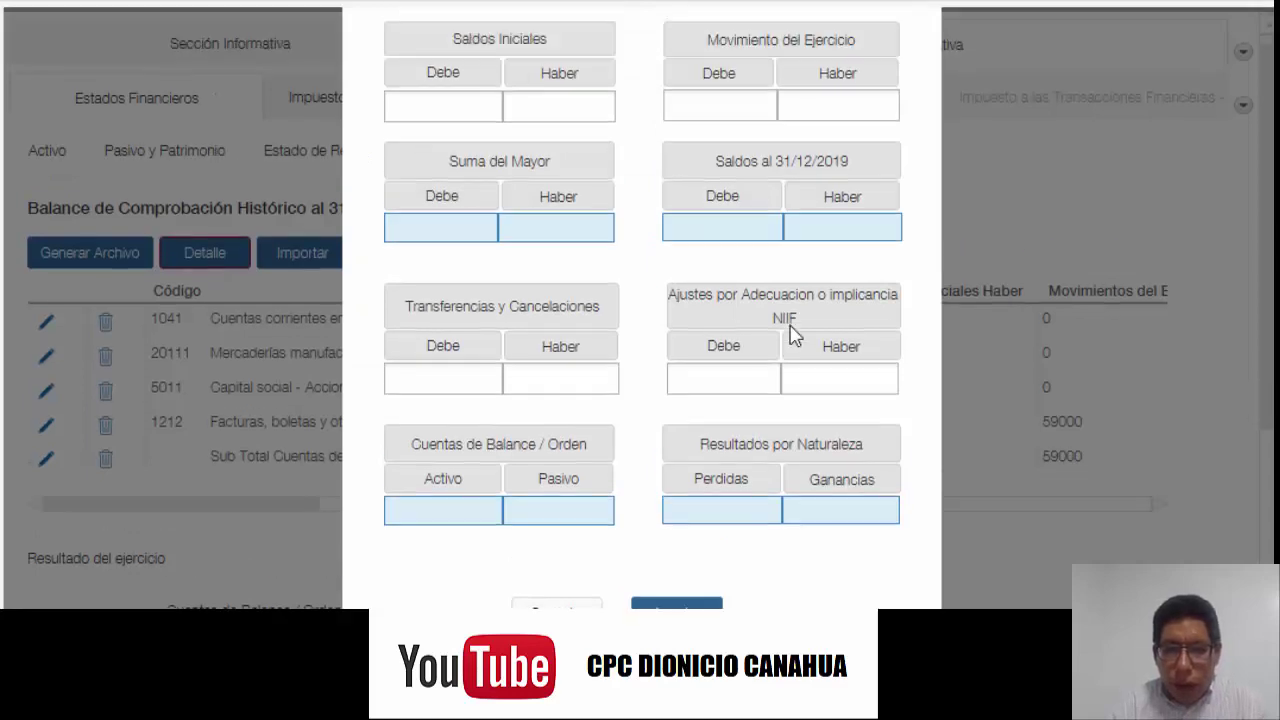
{"action": "scroll", "coordinate": [790, 335], "scroll_direction": "up", "scroll_amount": 2}
{"action": "left_click", "coordinate": [886, 100]}
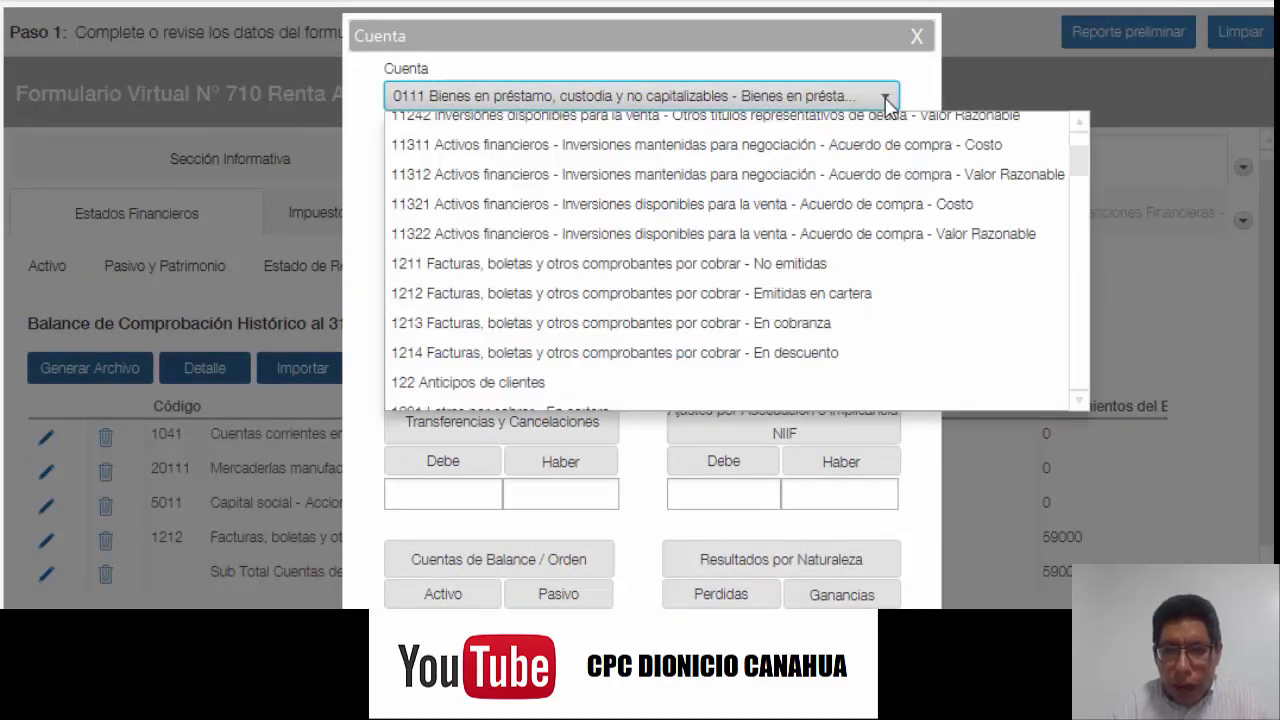
{"action": "scroll", "coordinate": [846, 220], "scroll_direction": "down", "scroll_amount": 15}
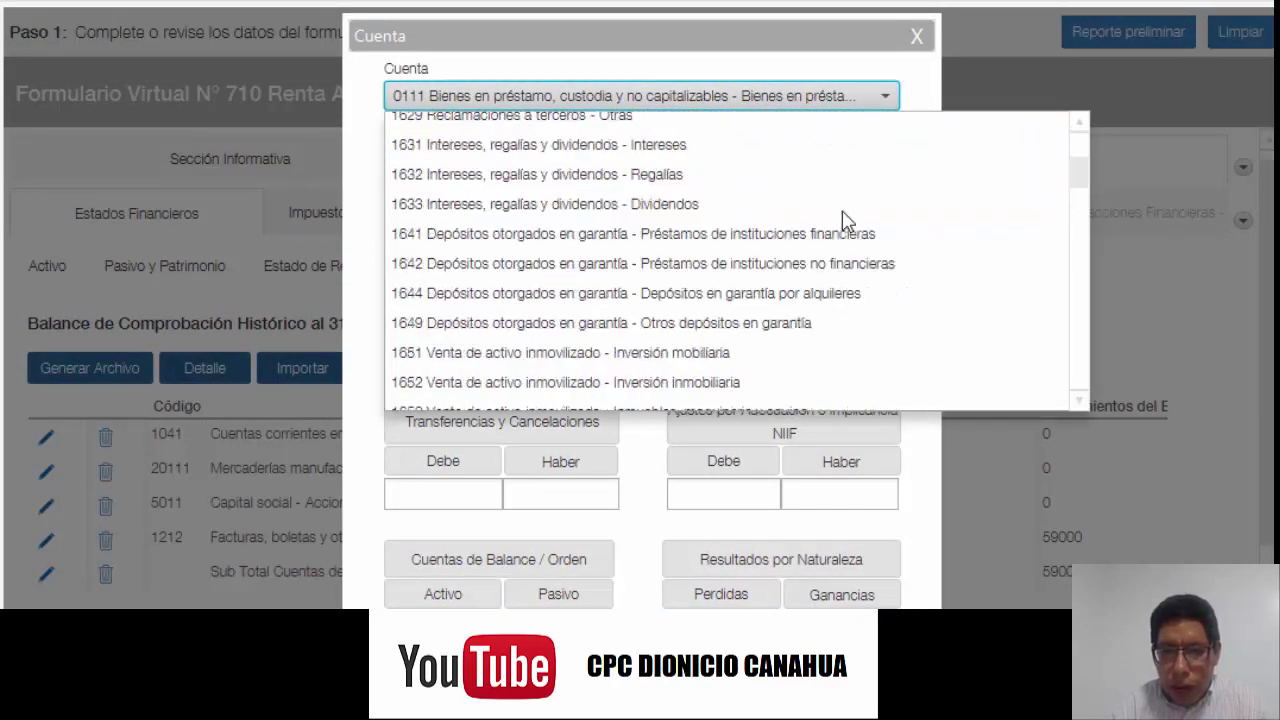
{"action": "scroll", "coordinate": [890, 213], "scroll_direction": "down", "scroll_amount": 4}
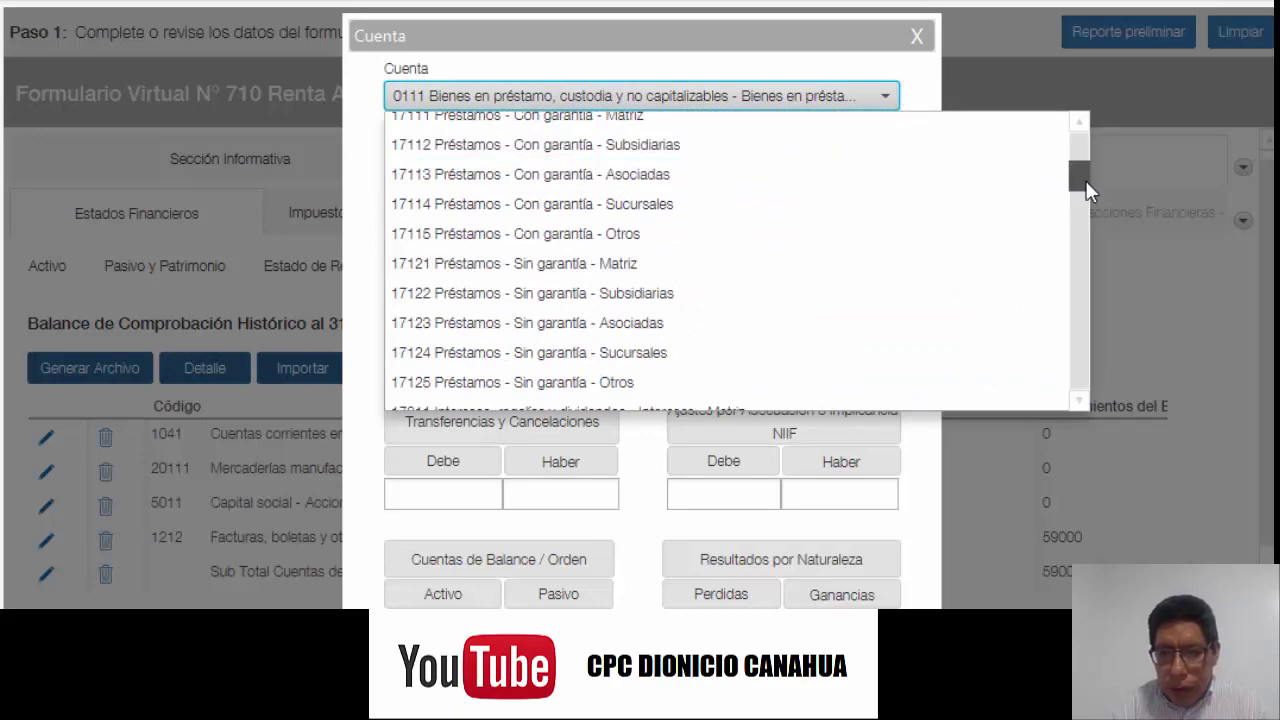
{"action": "left_click_drag", "start_coordinate": [1088, 190], "coordinate": [1088, 262]}
{"action": "scroll", "coordinate": [787, 226], "scroll_direction": "up", "scroll_amount": 5}
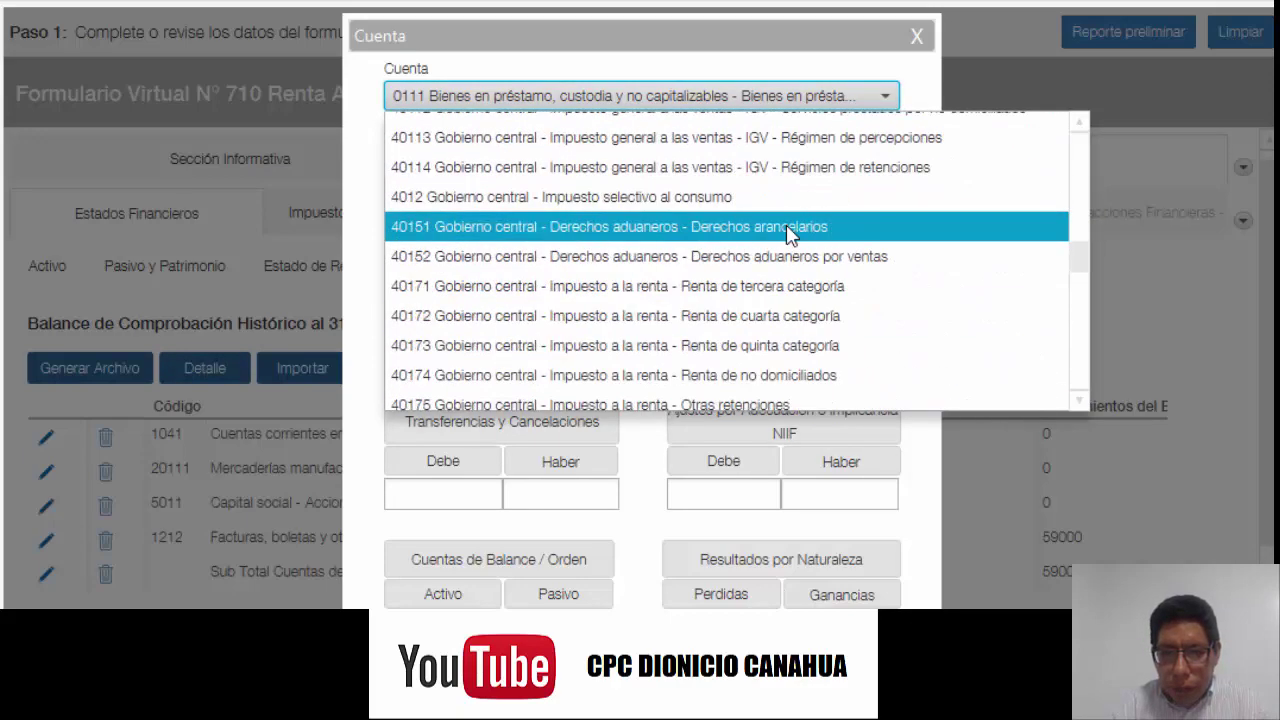
{"action": "scroll", "coordinate": [787, 232], "scroll_direction": "up", "scroll_amount": 2}
{"action": "left_click", "coordinate": [782, 255]}
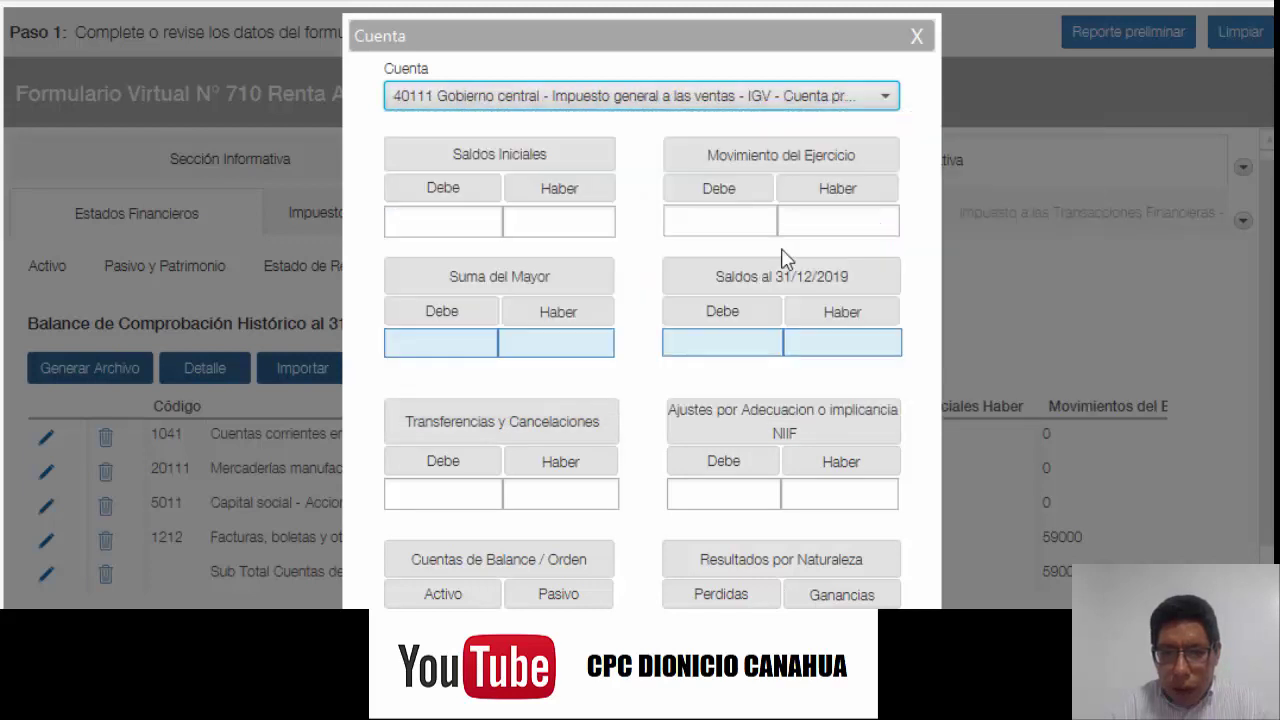
Step: Enter Saldos Iniciales of 0 Debe and 0 Haber and a Movimiento del Ejercicio Haber of 9000 for account 40111, and accept the entry
{"action": "left_click", "coordinate": [467, 232]}
{"action": "type", "text": "0"}
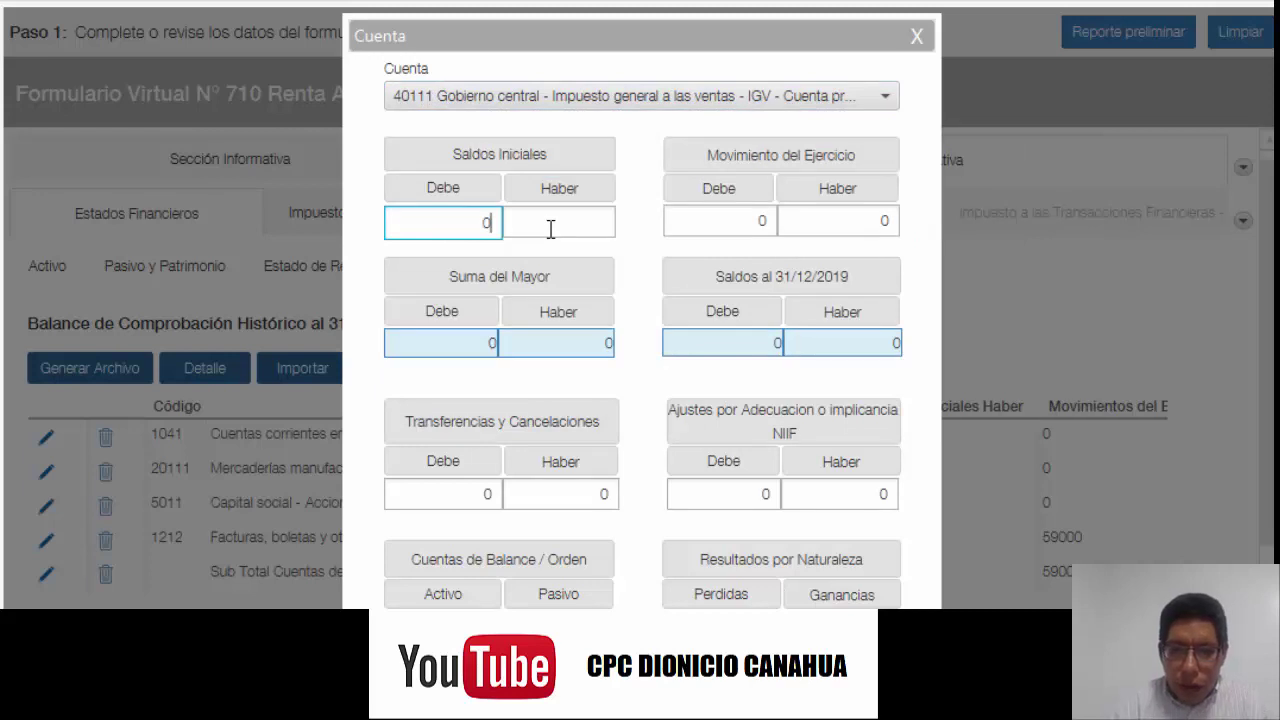
{"action": "left_click", "coordinate": [550, 229]}
{"action": "type", "text": "0"}
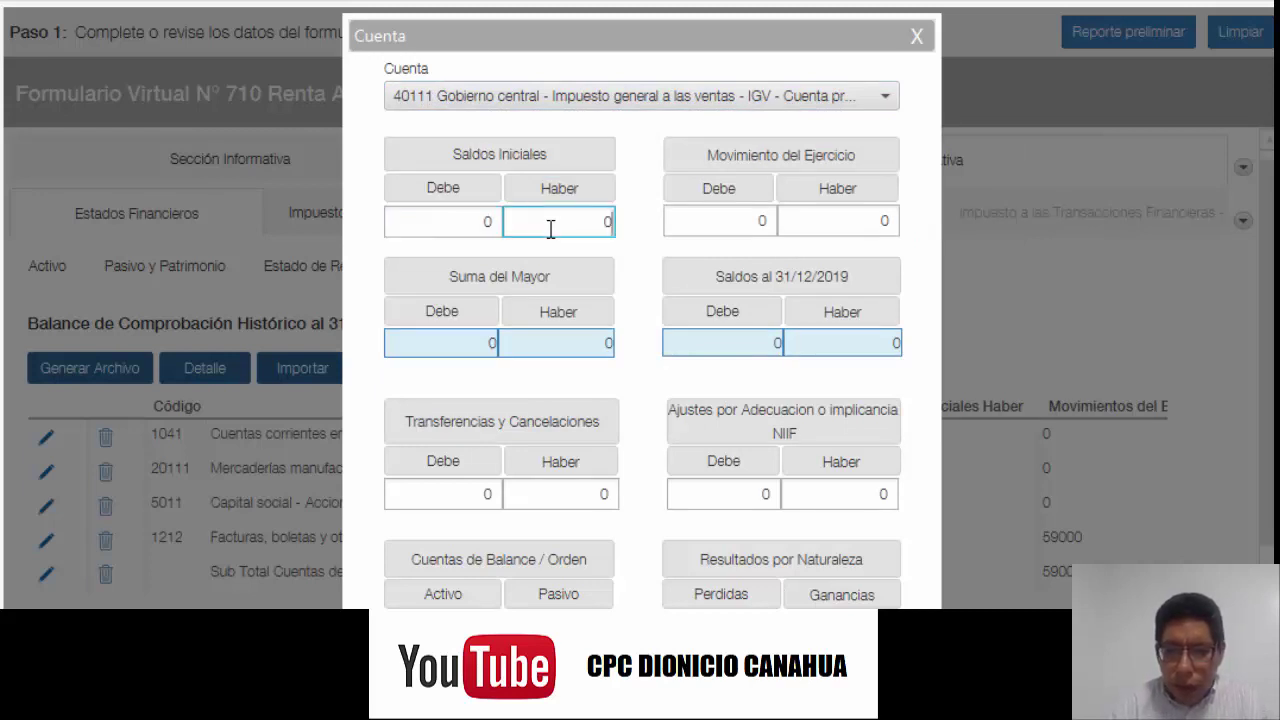
{"action": "left_click", "coordinate": [828, 221]}
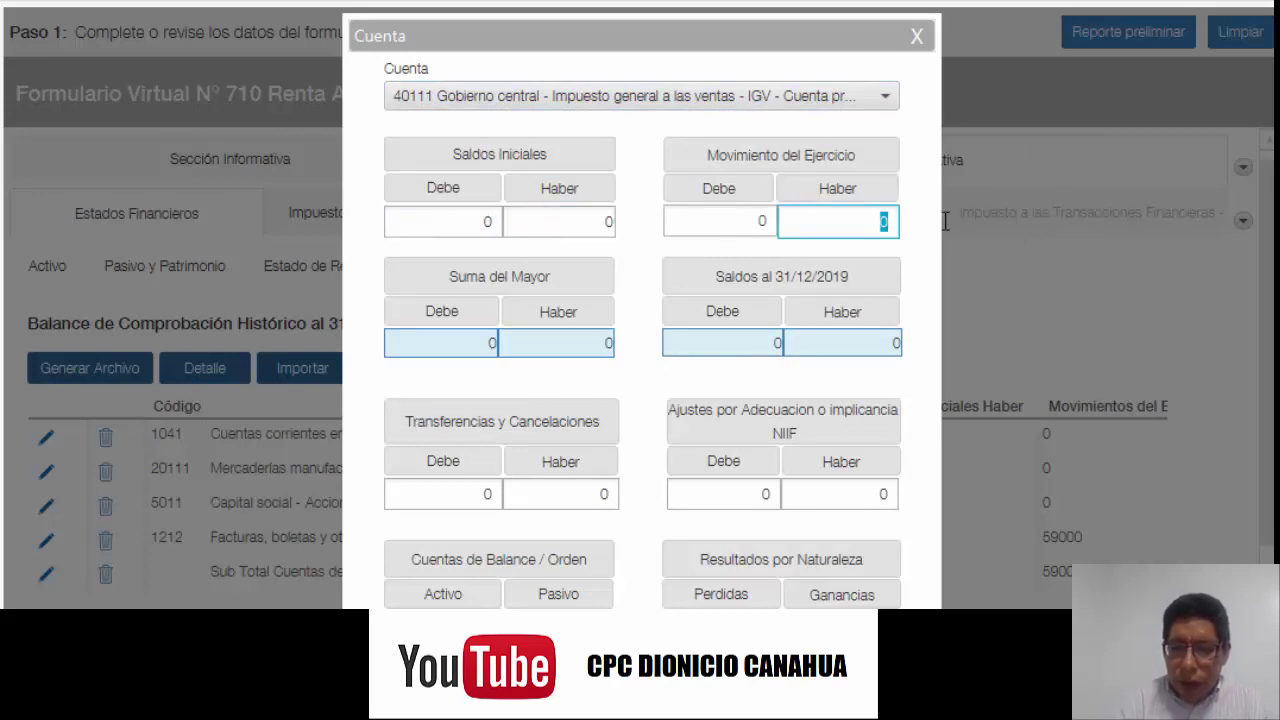
{"action": "type", "text": "9000"}
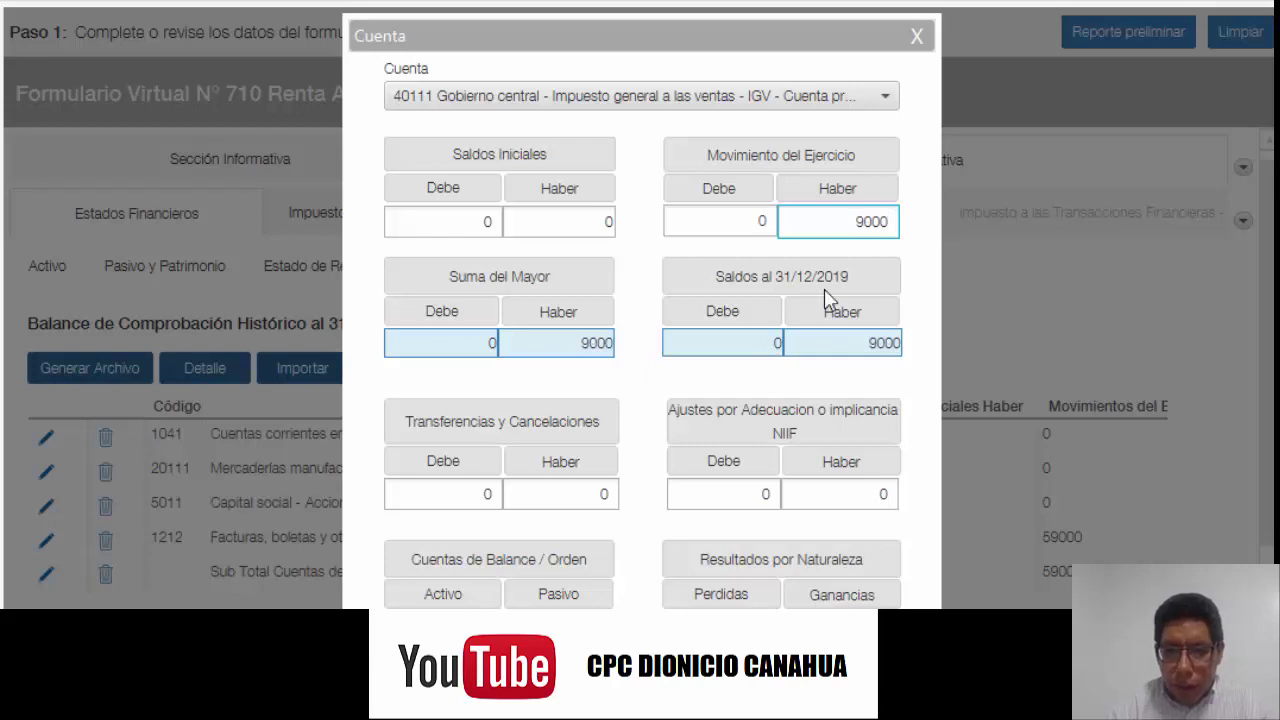
{"action": "scroll", "coordinate": [829, 297], "scroll_direction": "down", "scroll_amount": 2}
{"action": "scroll", "coordinate": [827, 298], "scroll_direction": "down", "scroll_amount": 1}
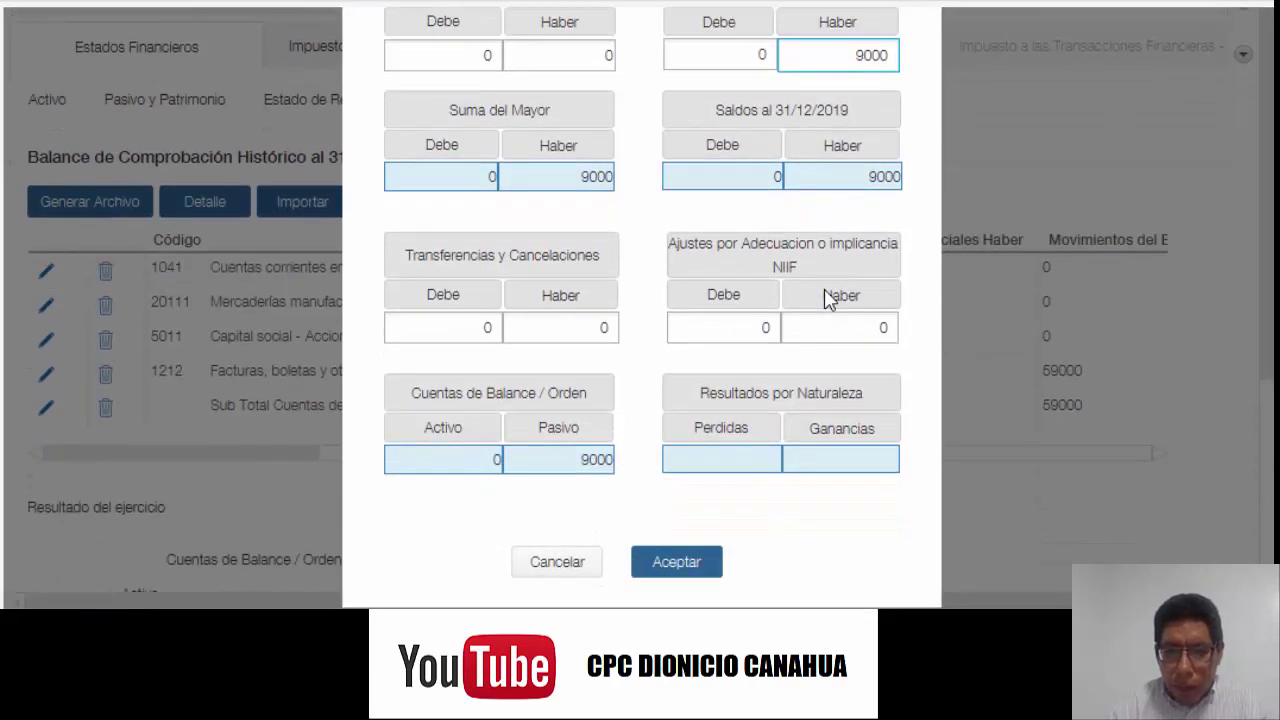
{"action": "left_click", "coordinate": [703, 562]}
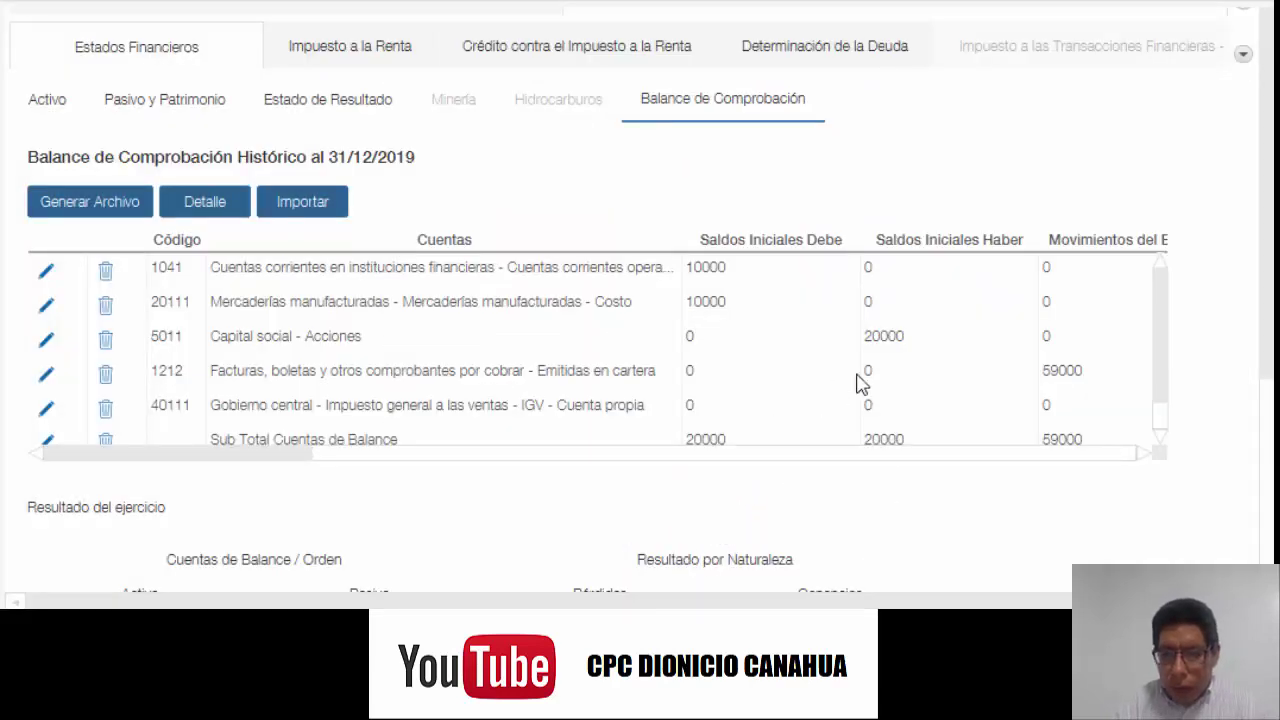
Step: Start a new trial balance entry for account 70111 Mercaderías - Mercaderías manufacturadas - Terceros
{"action": "scroll", "coordinate": [686, 497], "scroll_direction": "down", "scroll_amount": 1}
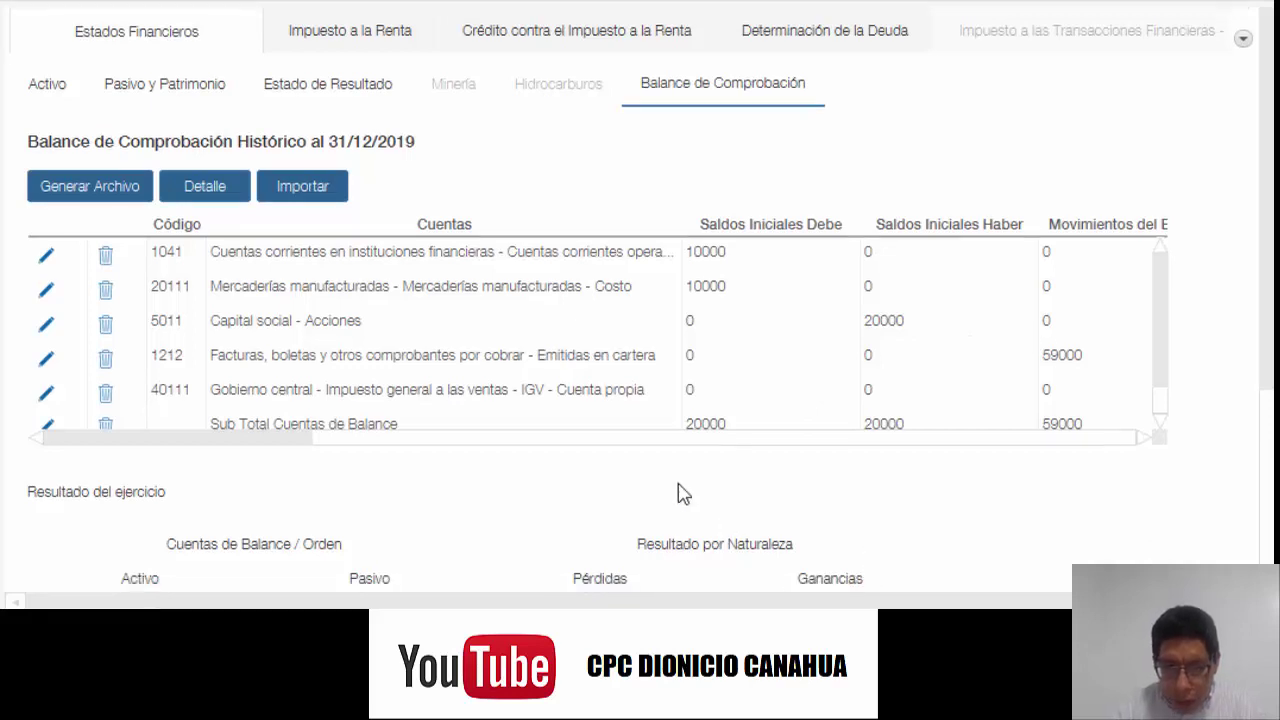
{"action": "left_click_drag", "start_coordinate": [273, 418], "coordinate": [376, 423]}
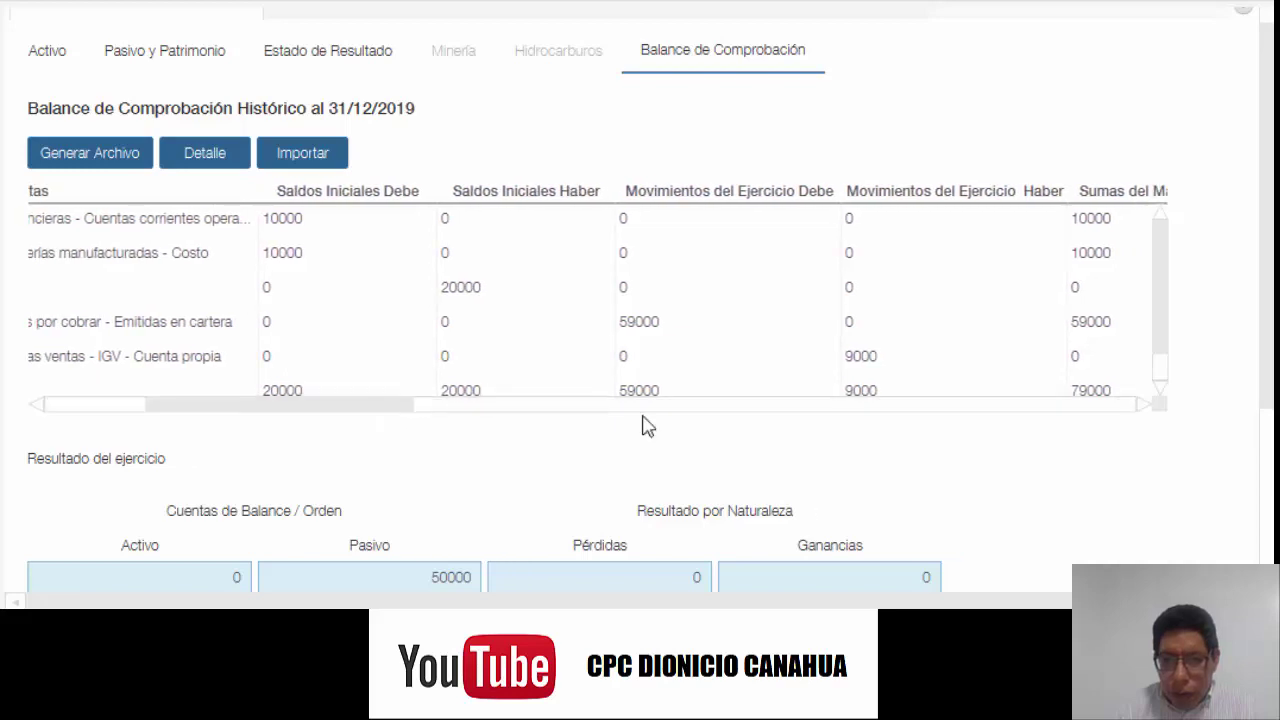
{"action": "left_click", "coordinate": [190, 160]}
{"action": "scroll", "coordinate": [685, 210], "scroll_direction": "up", "scroll_amount": 3}
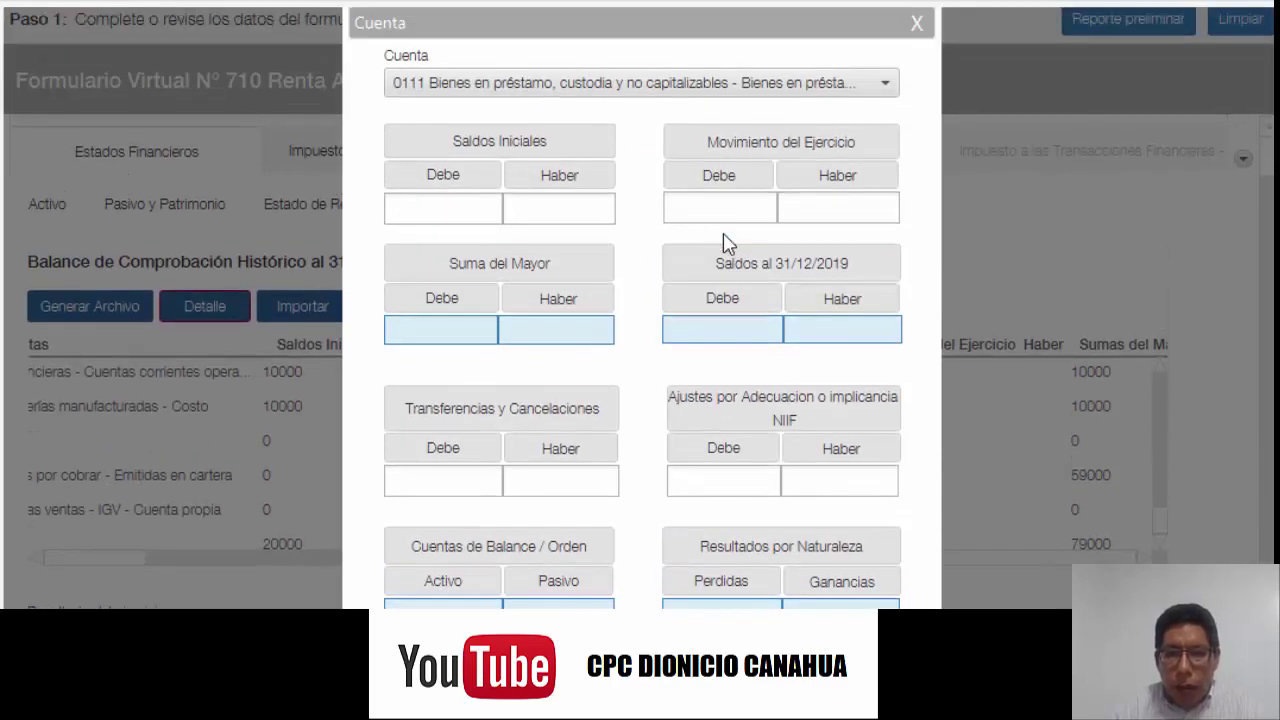
{"action": "left_click", "coordinate": [755, 88]}
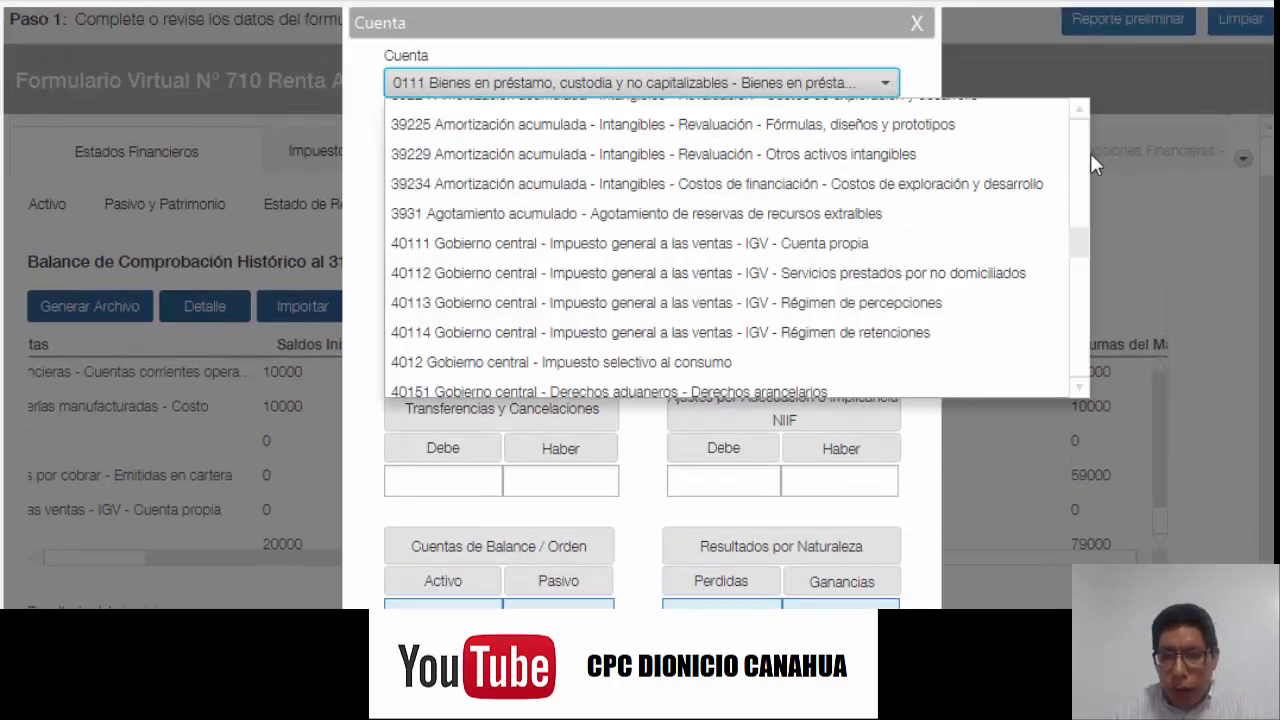
{"action": "left_click_drag", "start_coordinate": [1080, 237], "coordinate": [1082, 343]}
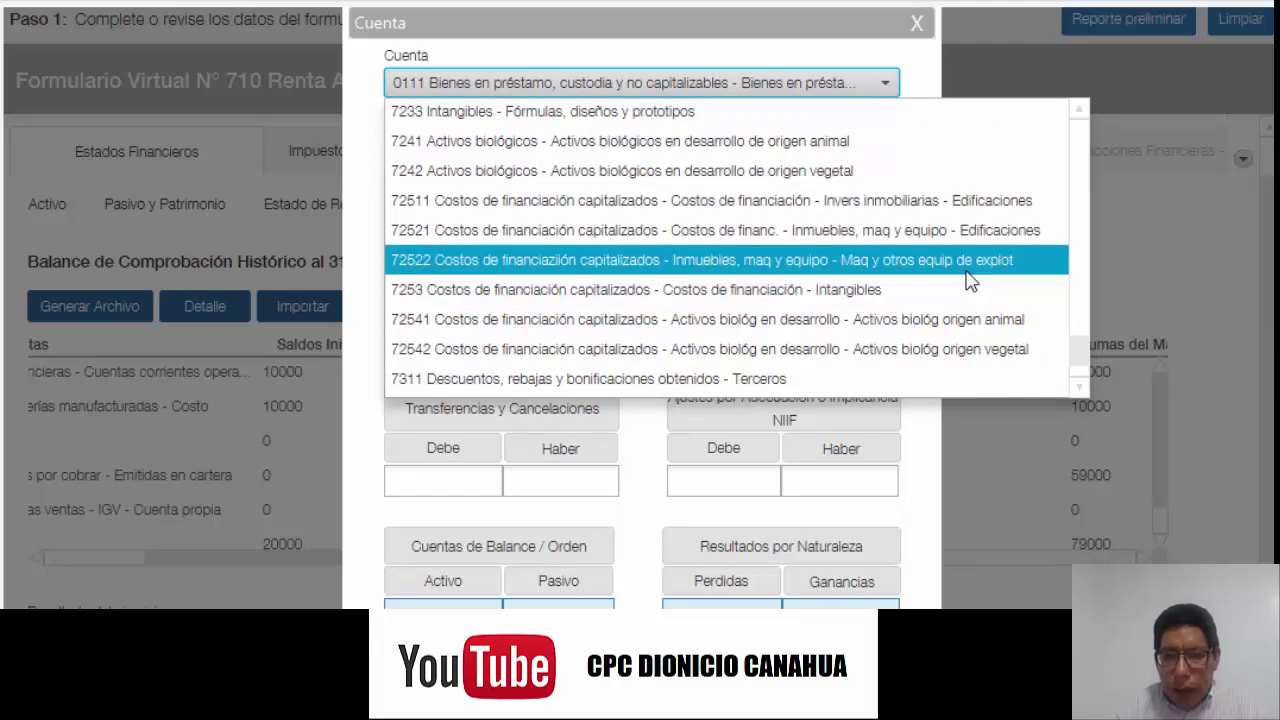
{"action": "scroll", "coordinate": [968, 279], "scroll_direction": "up", "scroll_amount": 10}
{"action": "scroll", "coordinate": [968, 279], "scroll_direction": "up", "scroll_amount": 15}
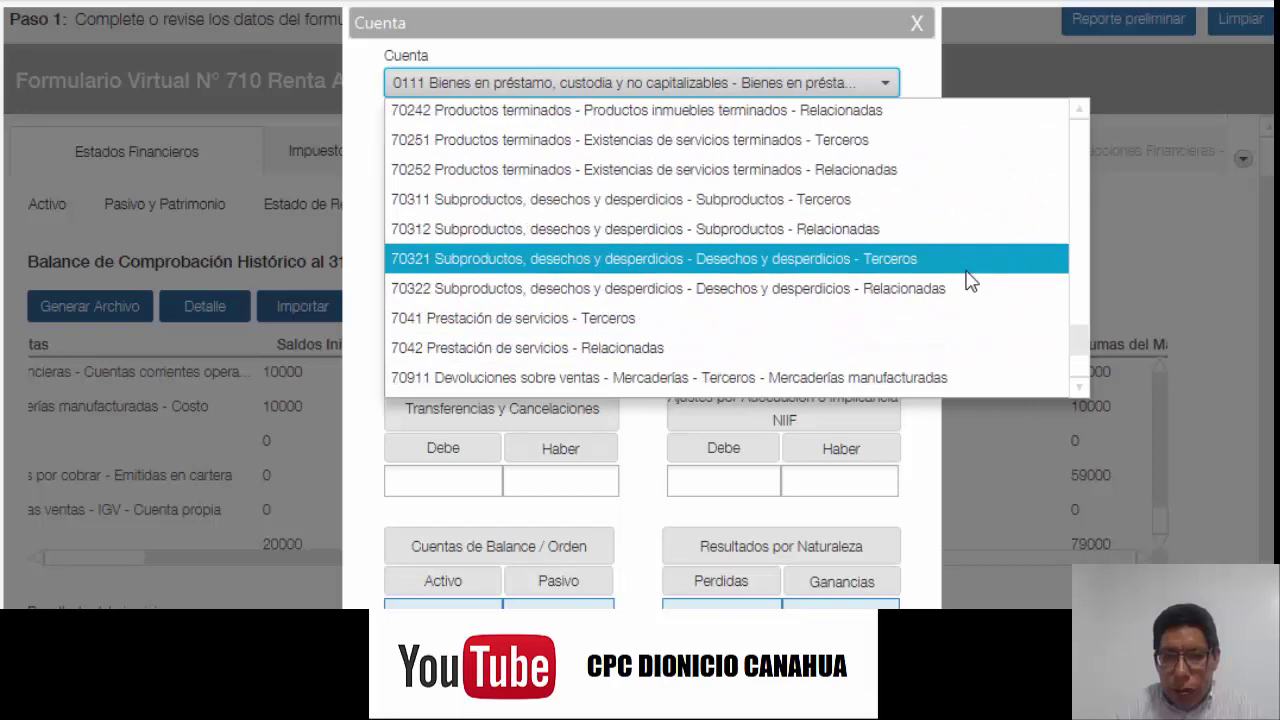
{"action": "scroll", "coordinate": [968, 279], "scroll_direction": "down", "scroll_amount": 4}
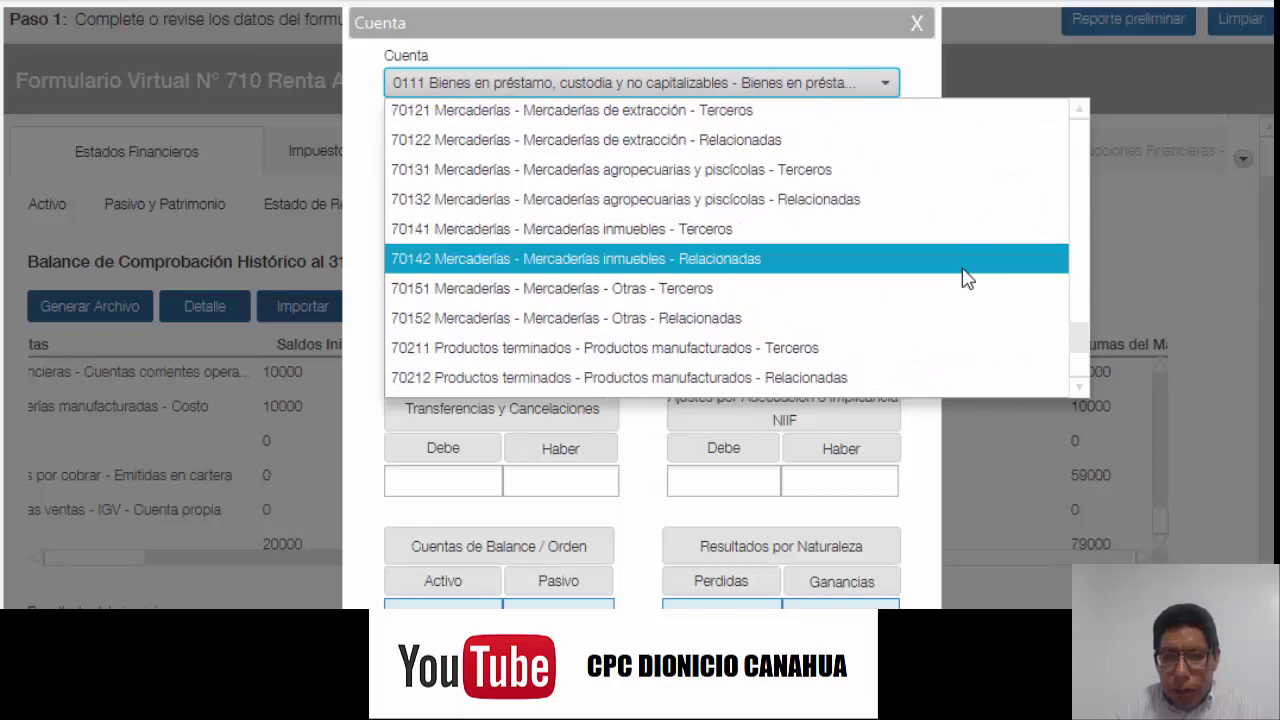
{"action": "scroll", "coordinate": [966, 279], "scroll_direction": "up", "scroll_amount": 1}
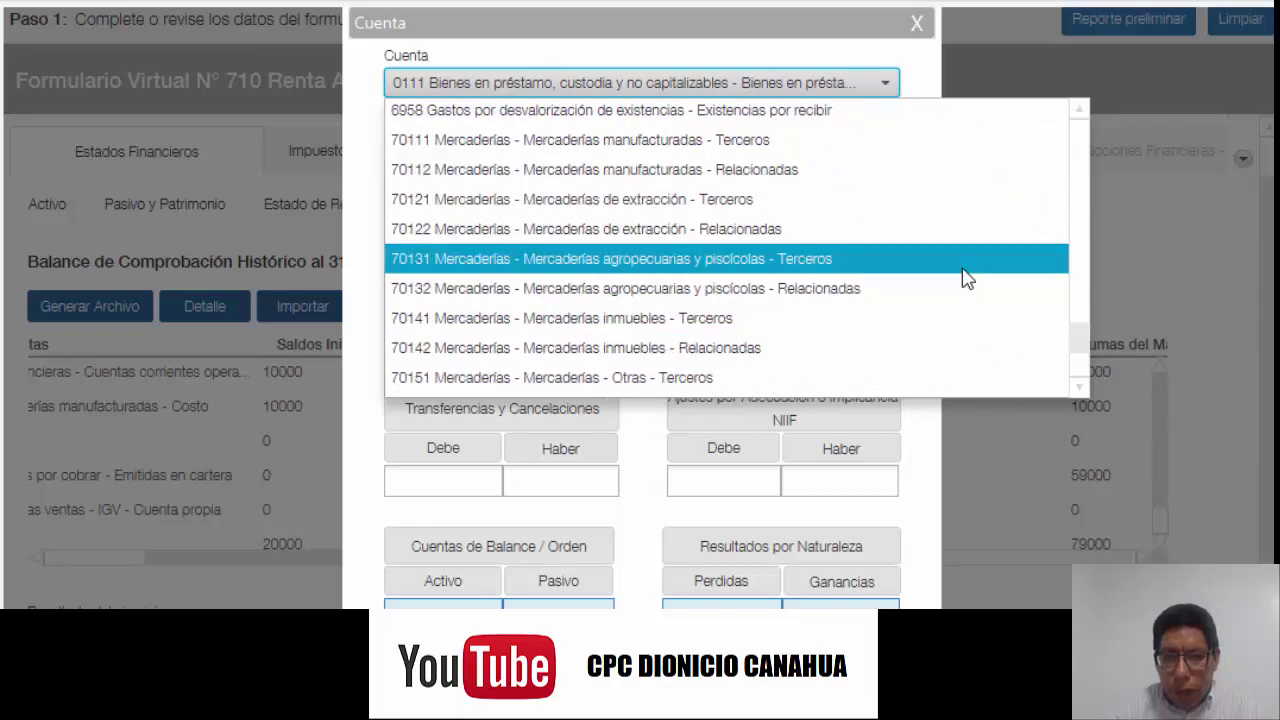
{"action": "left_click", "coordinate": [943, 153]}
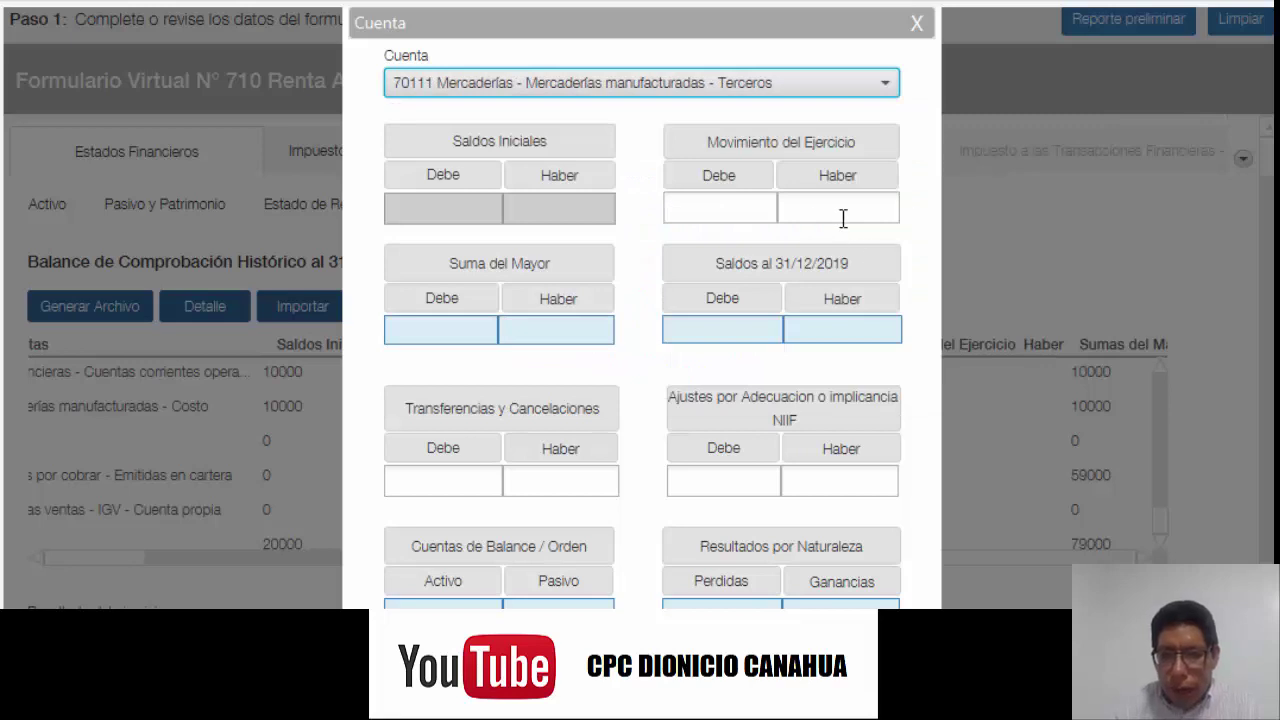
Step: Enter a Movimiento del Ejercicio of 0 Debe and 50000 Haber for account 70111, and accept the entry
{"action": "left_click", "coordinate": [756, 223]}
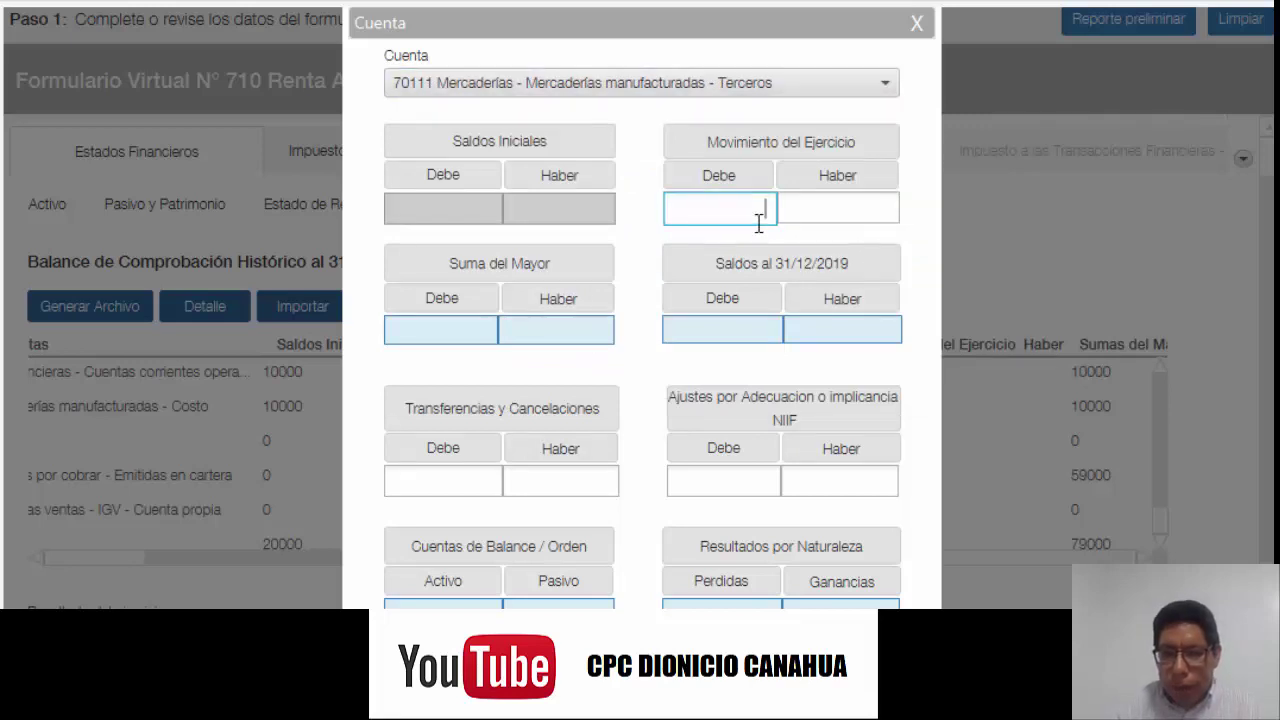
{"action": "type", "text": "0"}
{"action": "key", "text": "Tab"}
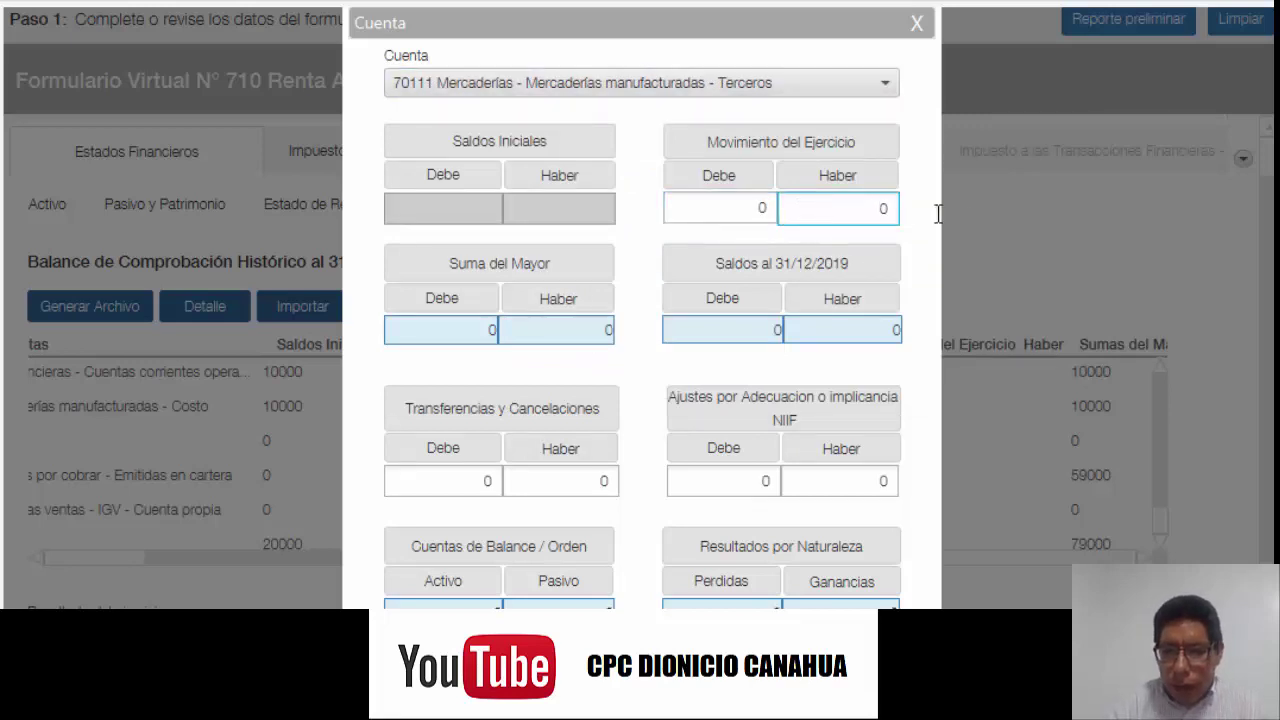
{"action": "type", "text": "50000"}
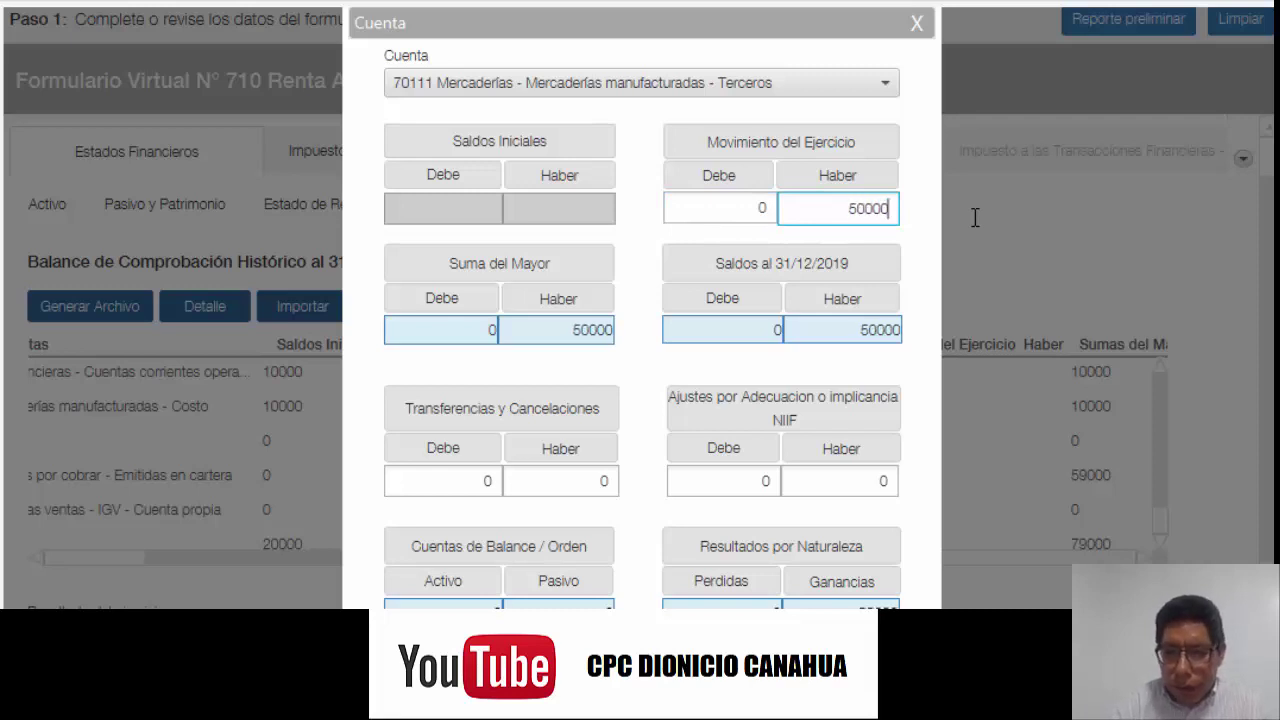
{"action": "scroll", "coordinate": [872, 240], "scroll_direction": "down", "scroll_amount": 3}
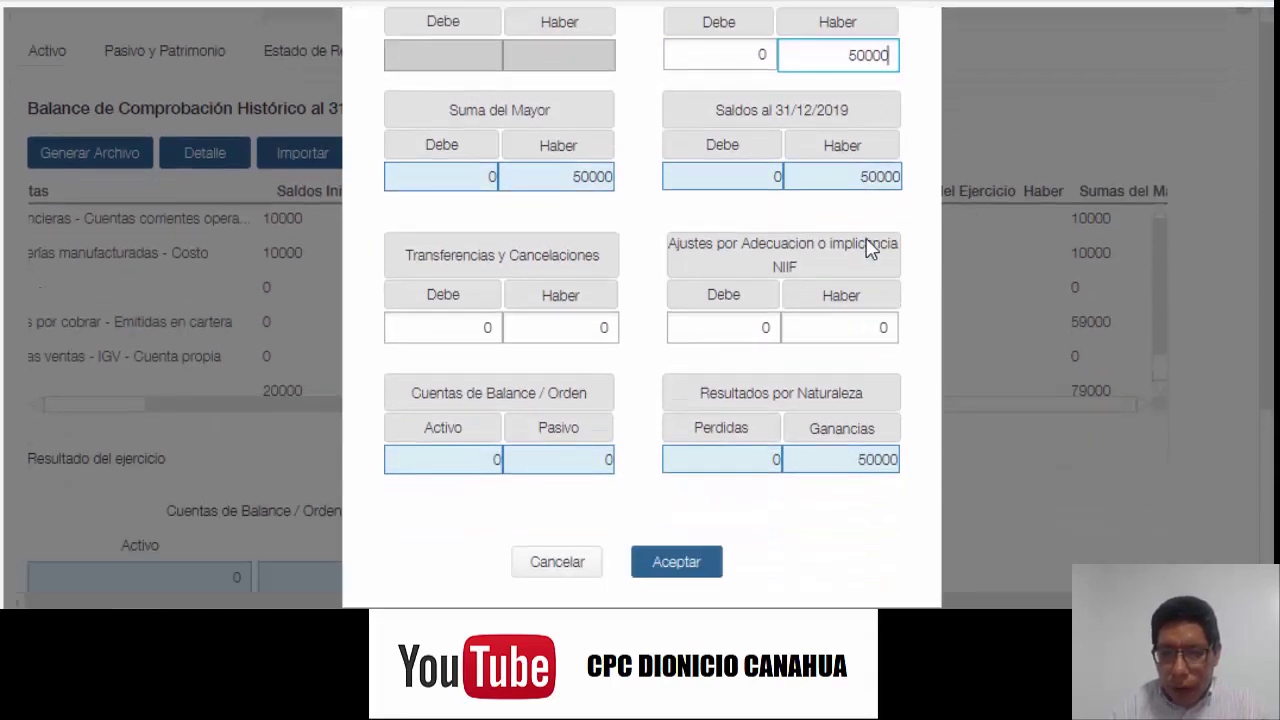
{"action": "left_click", "coordinate": [698, 568]}
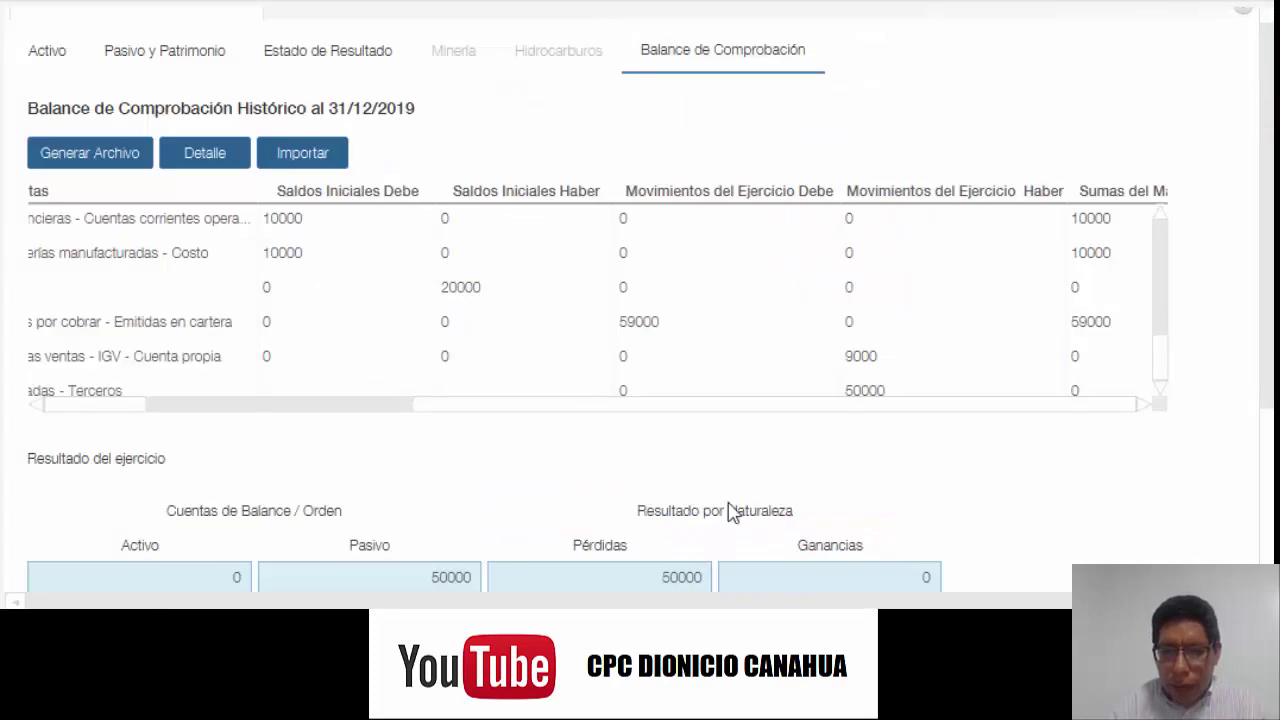
Step: Examine the Resultado del ejercicio figures for Pasivo and Pérdidas and review the accounts recorded in the trial balance
{"action": "scroll", "coordinate": [762, 441], "scroll_direction": "down", "scroll_amount": 2}
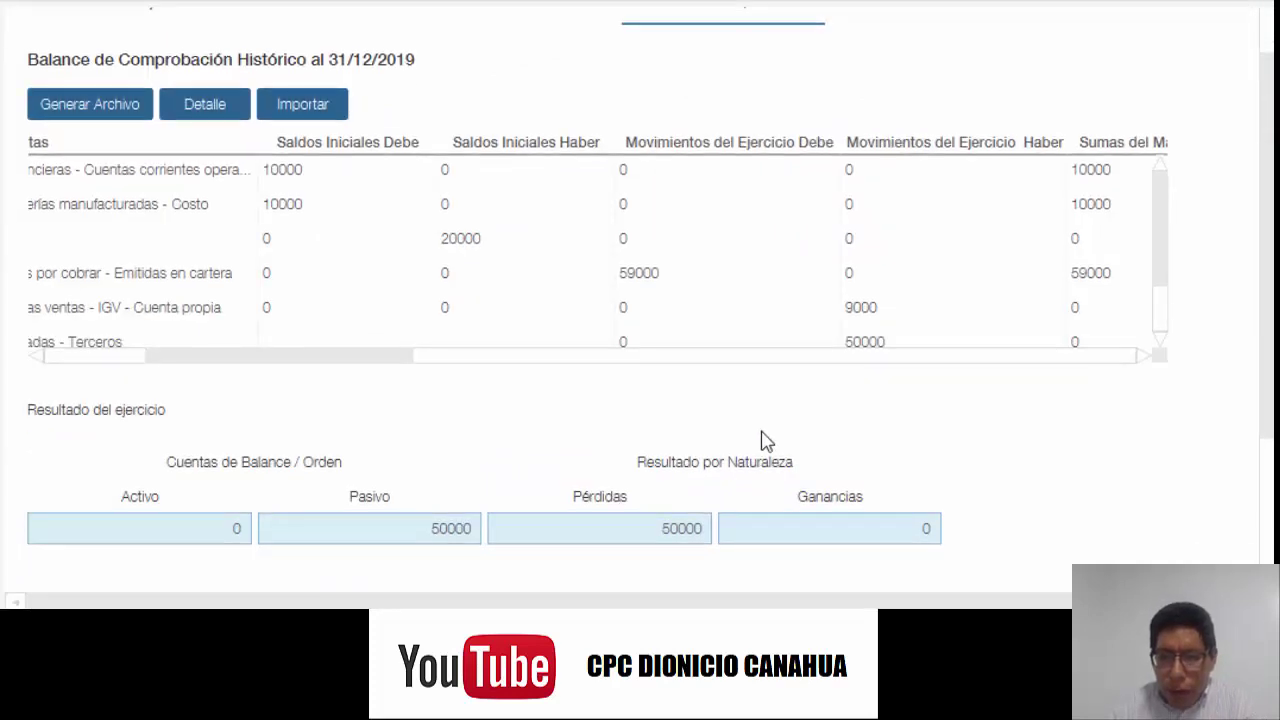
{"action": "scroll", "coordinate": [762, 441], "scroll_direction": "down", "scroll_amount": 1}
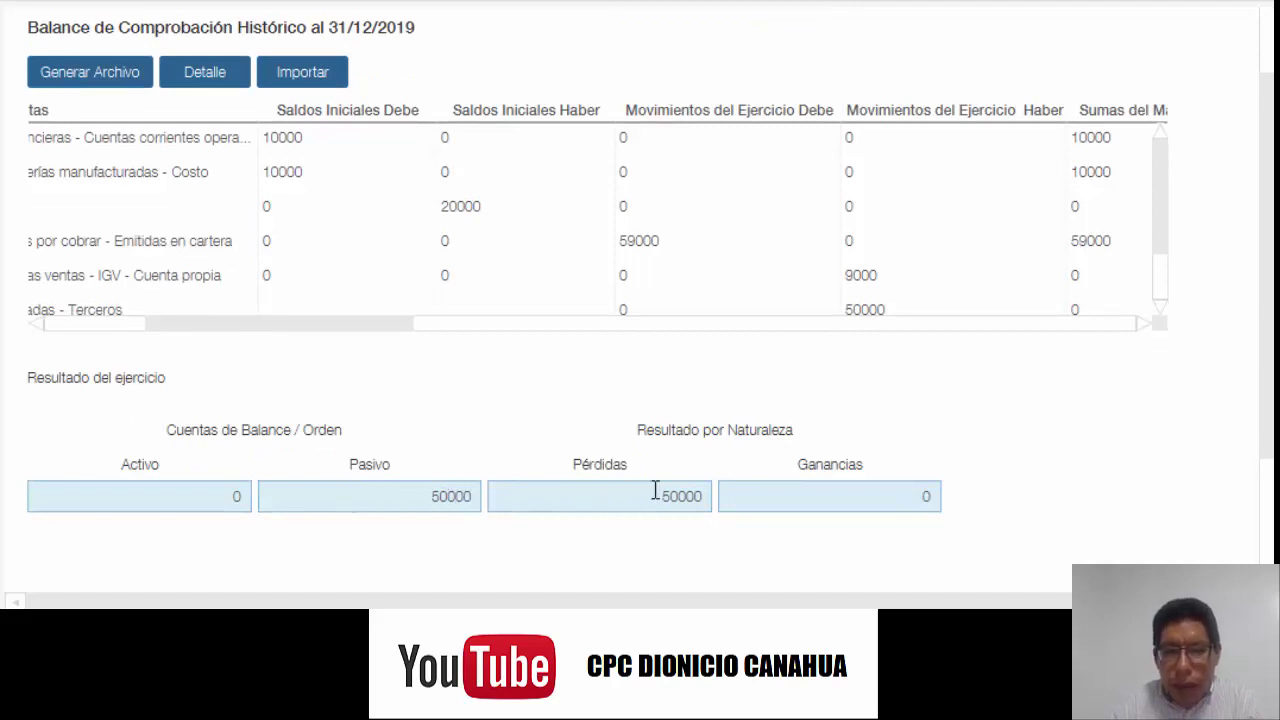
{"action": "scroll", "coordinate": [683, 490], "scroll_direction": "down", "scroll_amount": 2}
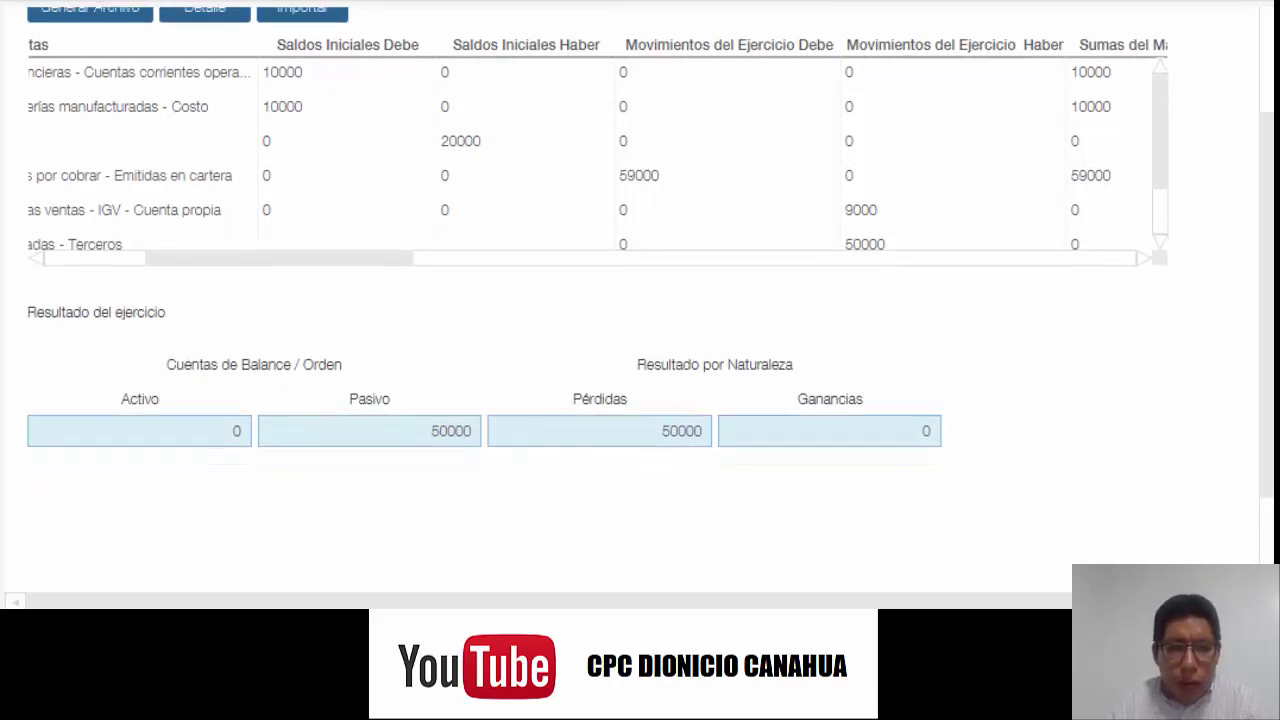
{"action": "mouse_move", "coordinate": [290, 378]}
{"action": "left_mouse_down"}
{"action": "mouse_move", "coordinate": [738, 376]}
{"action": "mouse_move", "coordinate": [762, 485]}
{"action": "mouse_move", "coordinate": [328, 490]}
{"action": "mouse_move", "coordinate": [316, 370]}
{"action": "left_mouse_up"}
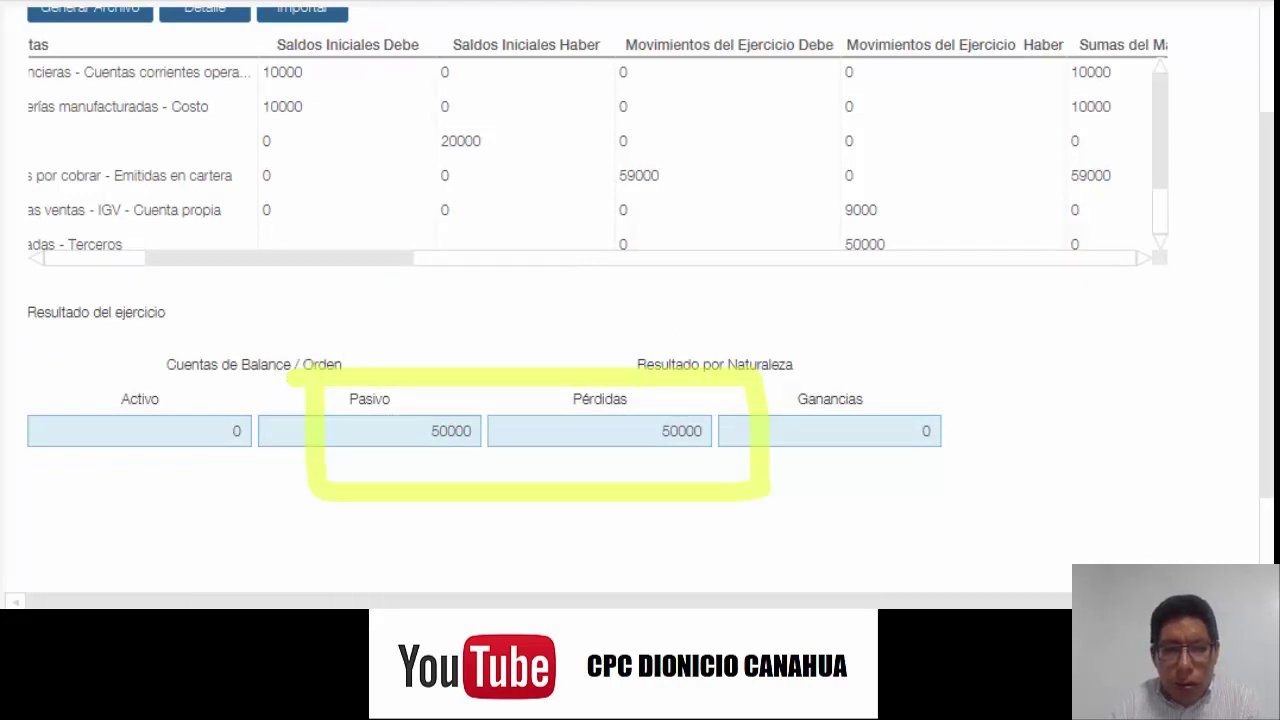
{"action": "mouse_move", "coordinate": [408, 343]}
{"action": "left_mouse_down"}
{"action": "mouse_move", "coordinate": [851, 380]}
{"action": "mouse_move", "coordinate": [823, 534]}
{"action": "left_mouse_up"}
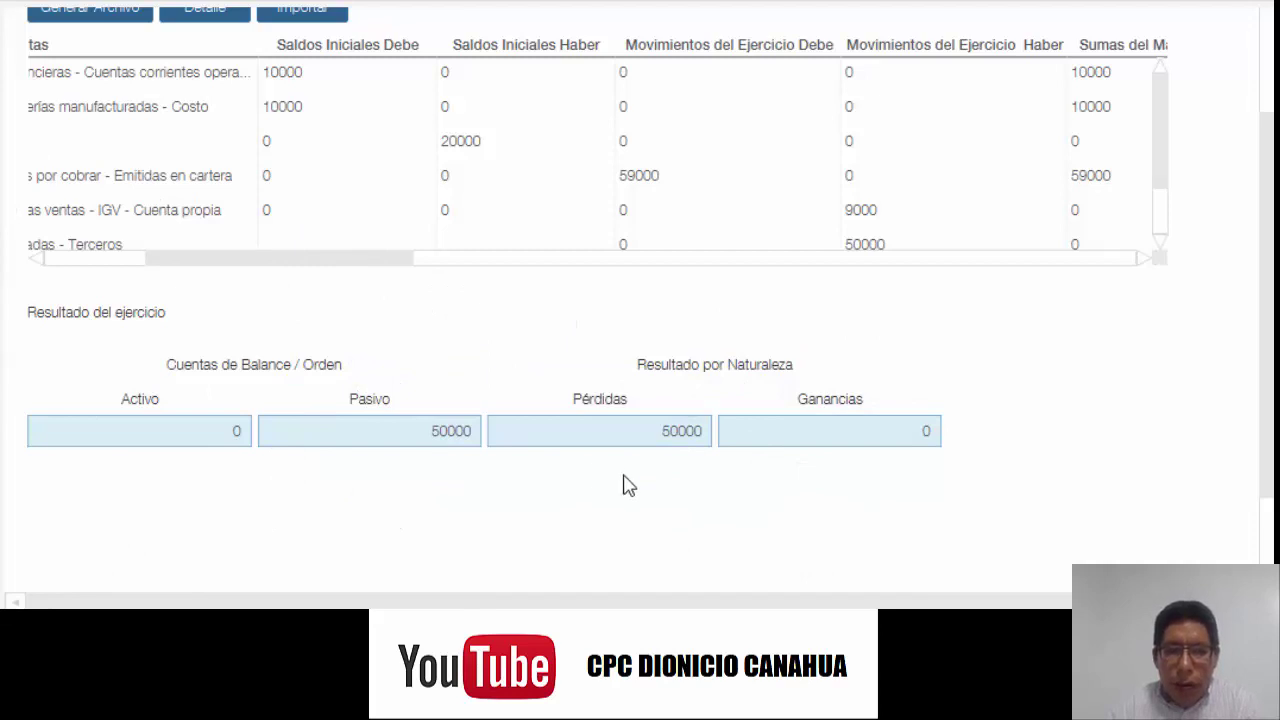
{"action": "scroll", "coordinate": [622, 485], "scroll_direction": "up", "scroll_amount": 2}
{"action": "scroll", "coordinate": [622, 485], "scroll_direction": "left", "scroll_amount": 5}
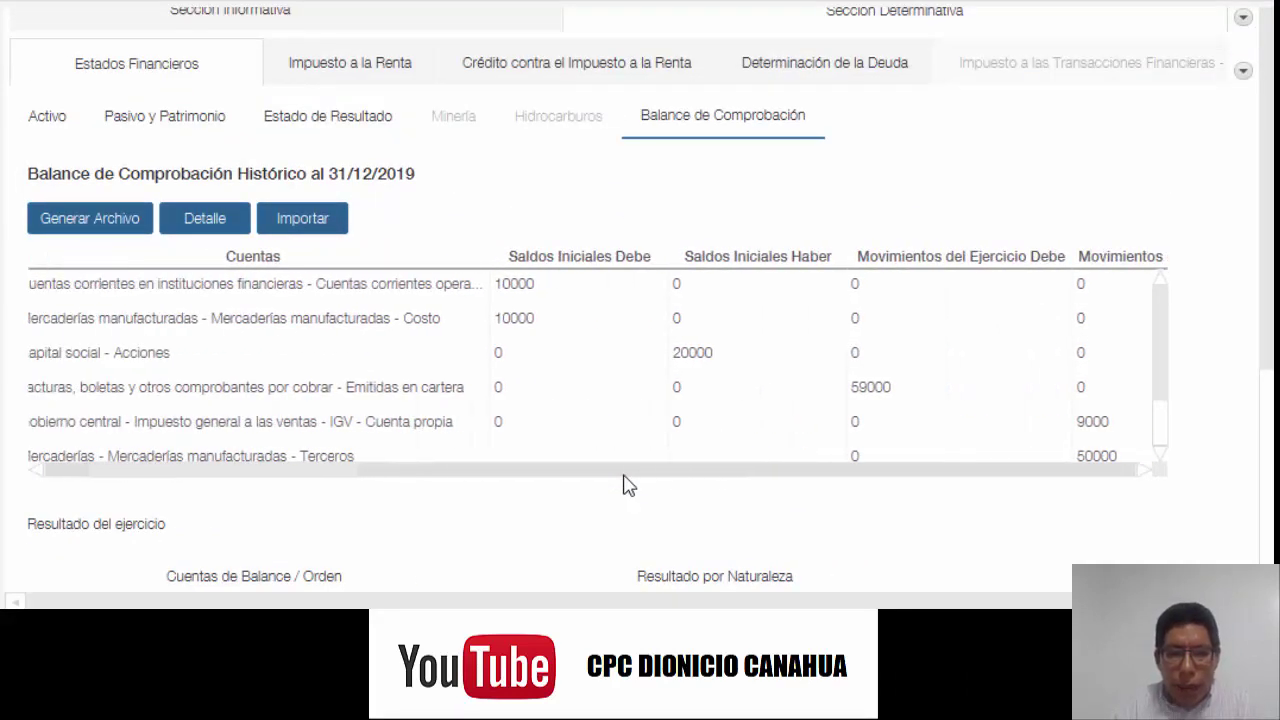
{"action": "scroll", "coordinate": [622, 485], "scroll_direction": "left", "scroll_amount": 3}
{"action": "scroll", "coordinate": [622, 485], "scroll_direction": "up", "scroll_amount": 1}
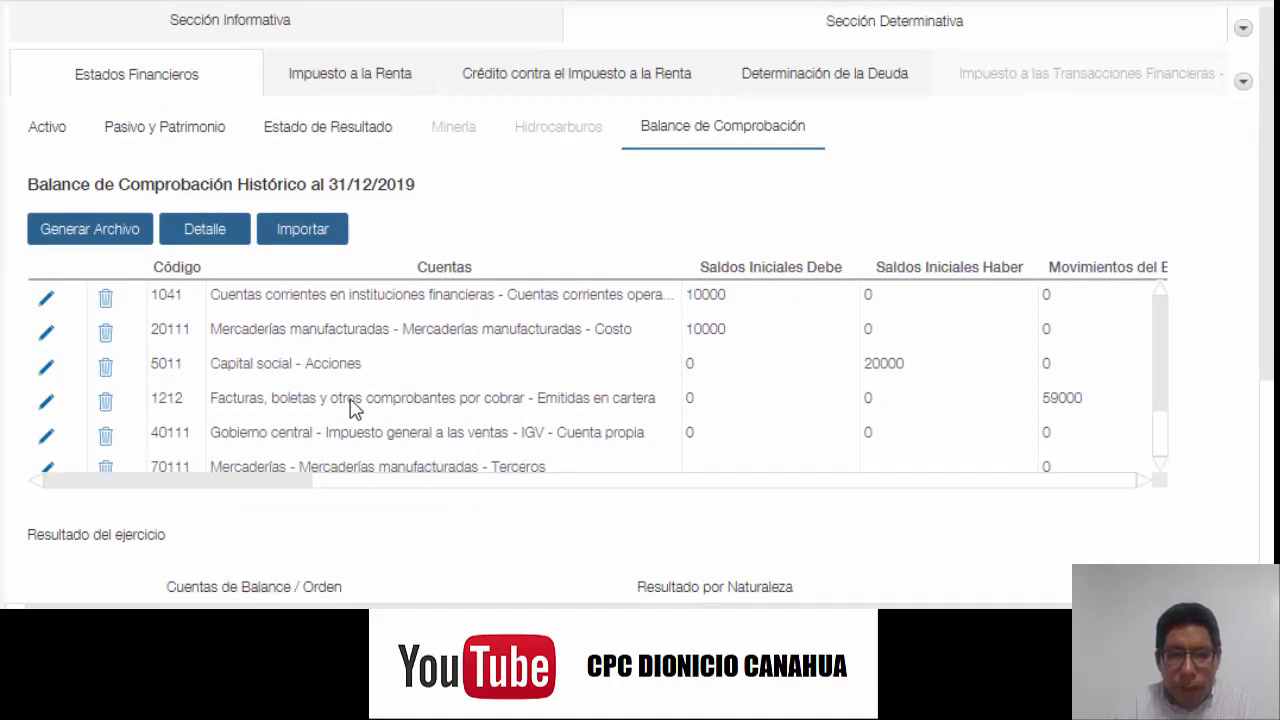
Step: Start a new trial balance entry for account 69111 Mercaderías - Mercaderías manufacturadas - Terceros
{"action": "left_click", "coordinate": [192, 237]}
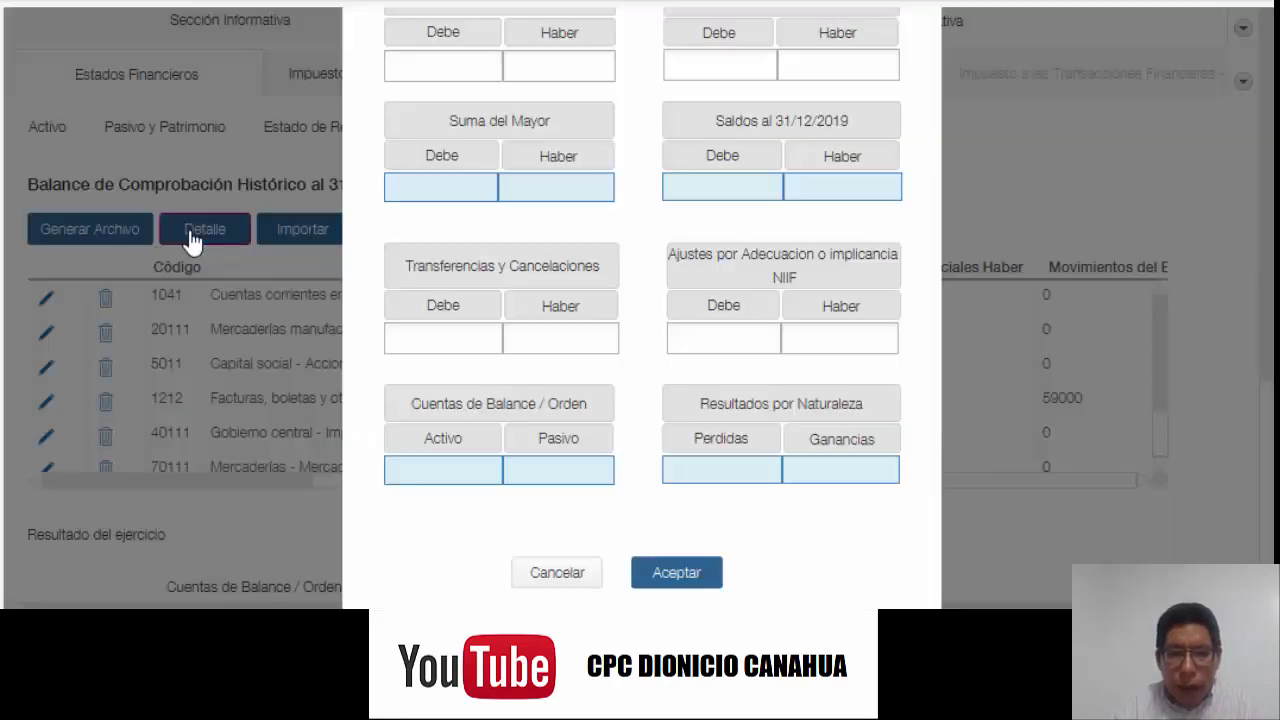
{"action": "scroll", "coordinate": [760, 255], "scroll_direction": "up", "scroll_amount": 2}
{"action": "scroll", "coordinate": [760, 255], "scroll_direction": "up", "scroll_amount": 2}
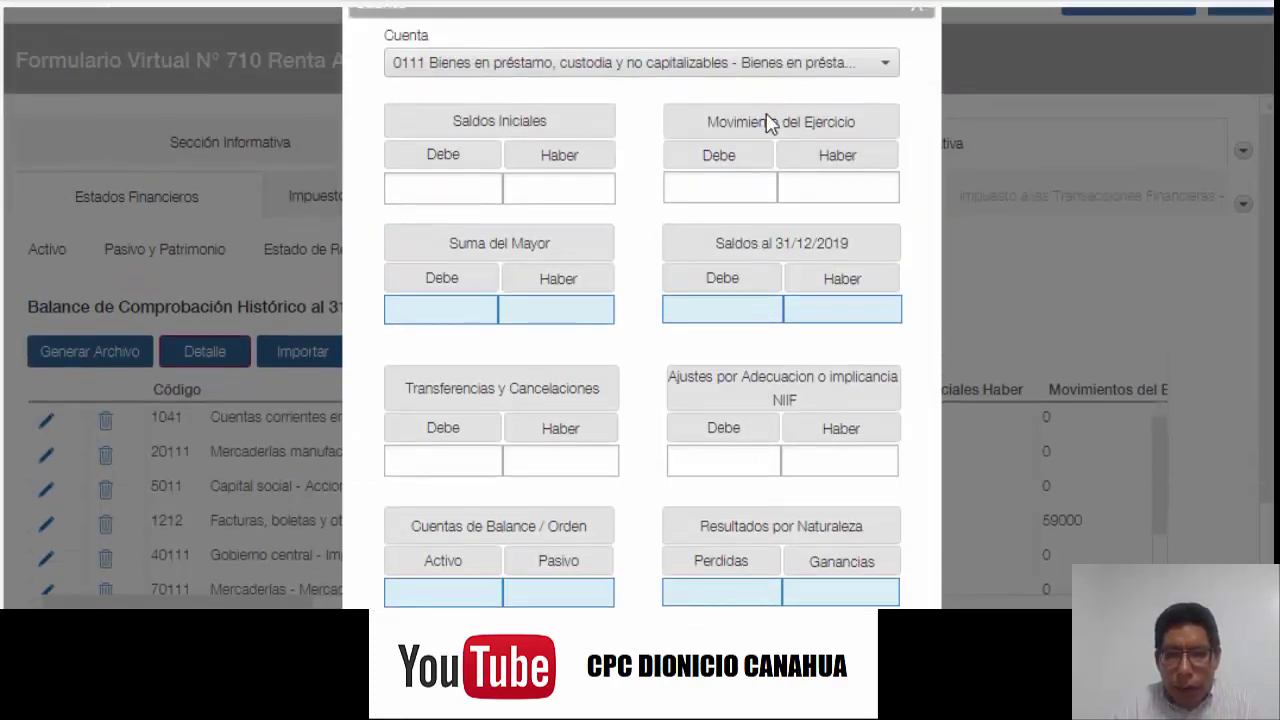
{"action": "left_click", "coordinate": [764, 66]}
{"action": "scroll", "coordinate": [857, 189], "scroll_direction": "down", "scroll_amount": 10}
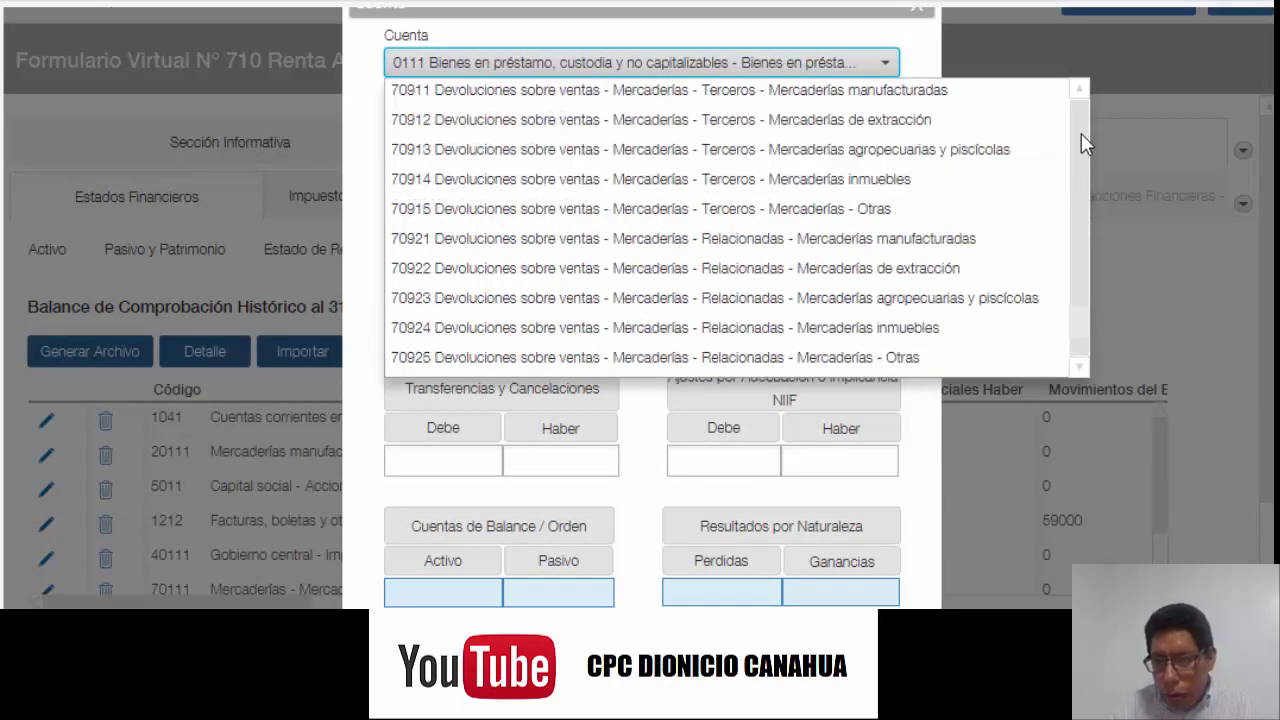
{"action": "left_click", "coordinate": [1062, 240]}
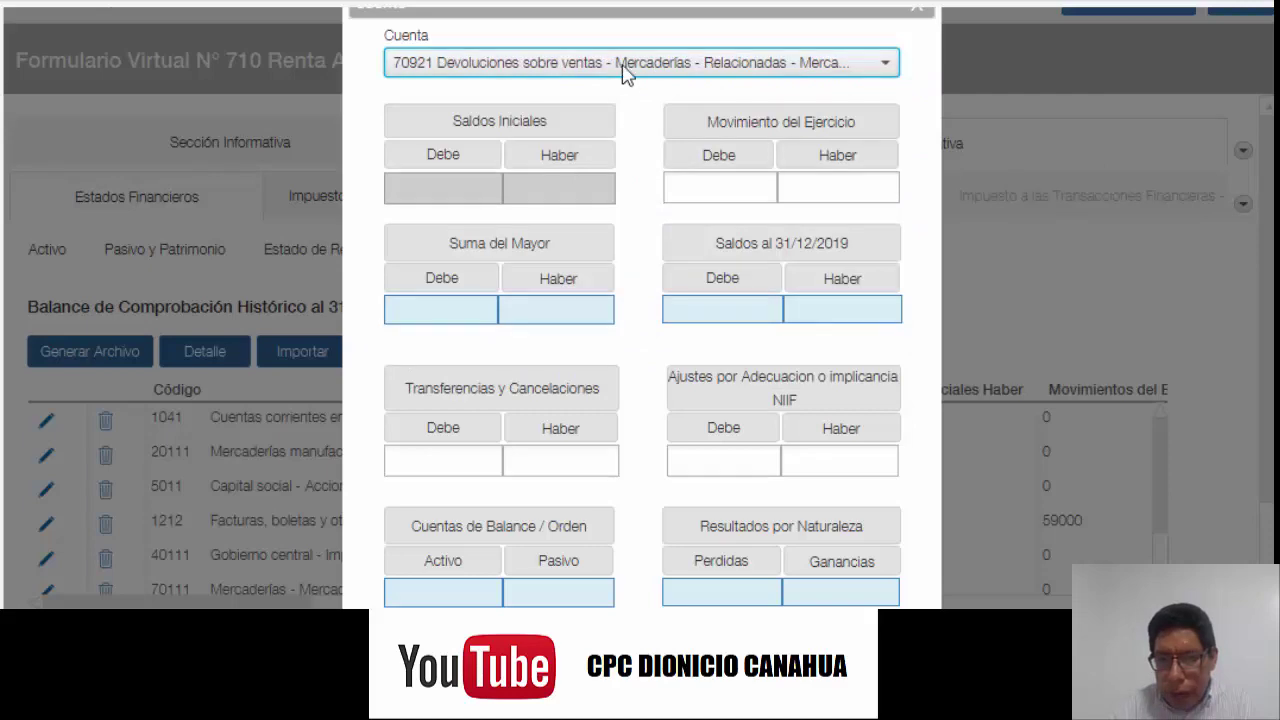
{"action": "left_click", "coordinate": [737, 62]}
{"action": "scroll", "coordinate": [737, 251], "scroll_direction": "up", "scroll_amount": 10}
{"action": "scroll", "coordinate": [737, 251], "scroll_direction": "up", "scroll_amount": 15}
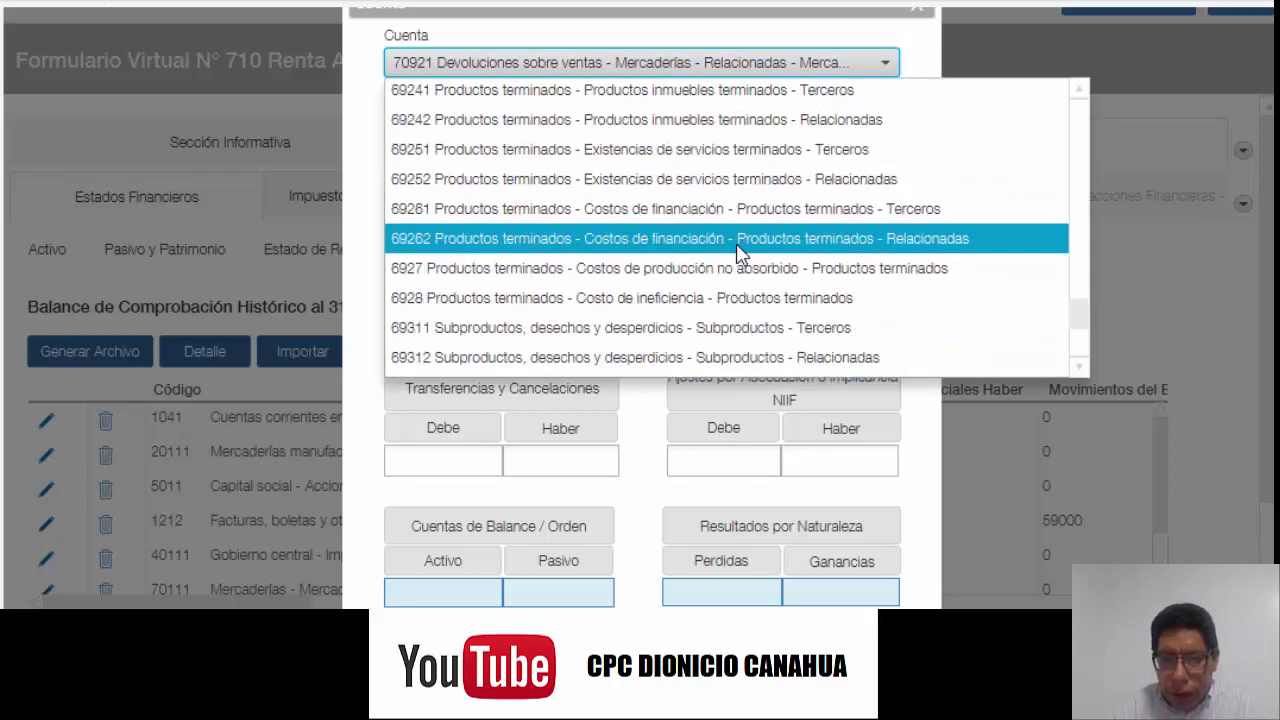
{"action": "scroll", "coordinate": [737, 251], "scroll_direction": "up", "scroll_amount": 3}
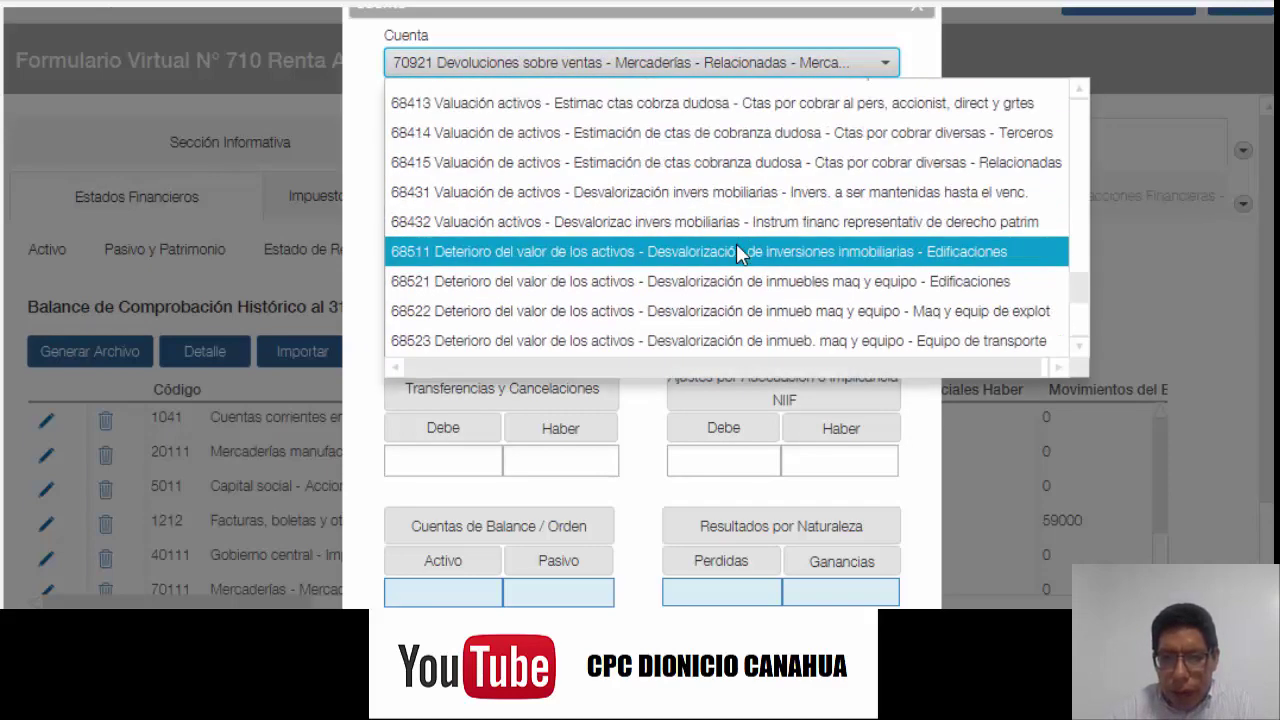
{"action": "scroll", "coordinate": [737, 251], "scroll_direction": "down", "scroll_amount": 9}
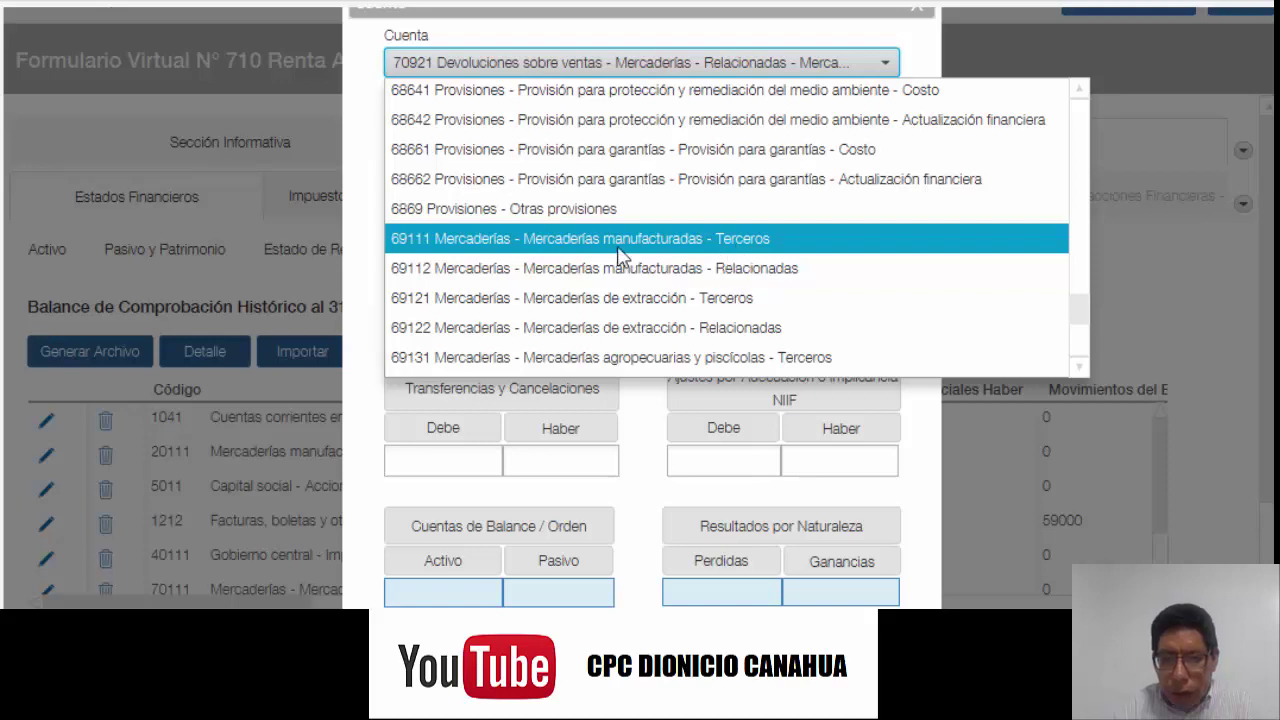
{"action": "left_click", "coordinate": [620, 240]}
{"action": "left_click", "coordinate": [748, 192]}
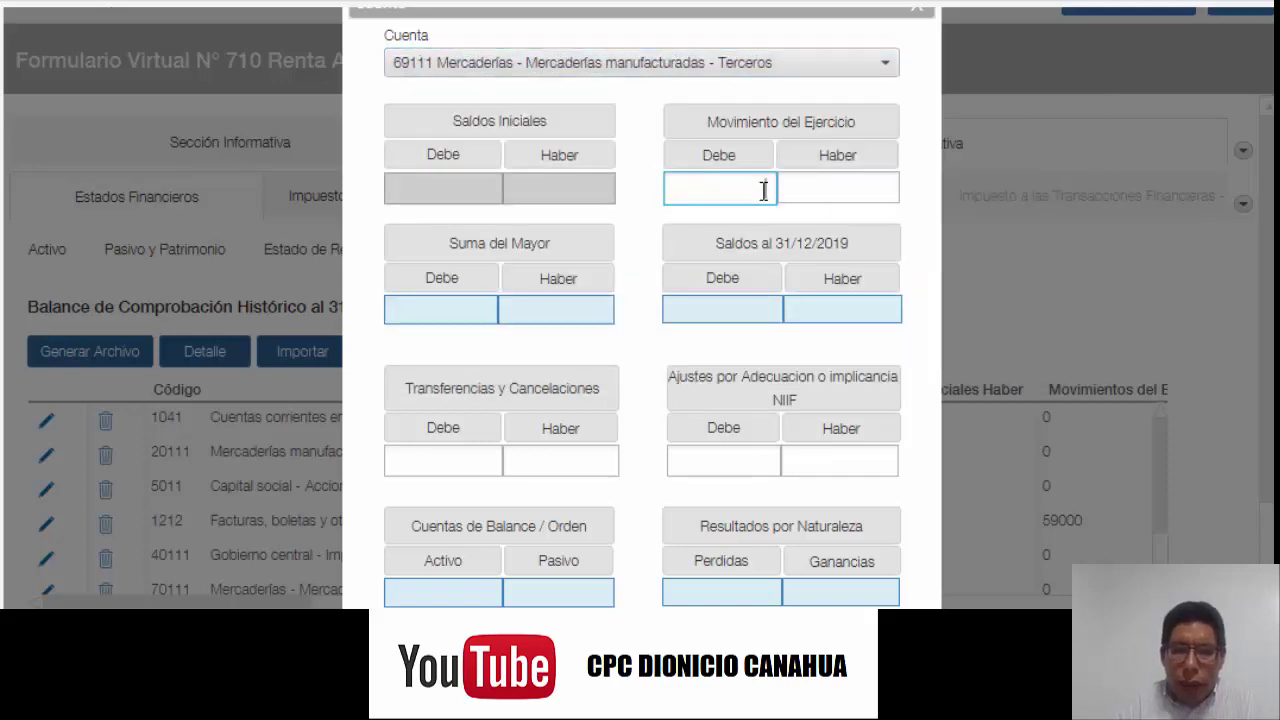
Step: Enter a Movimiento del Ejercicio Debe of 5000 for account 69111 and accept the entry
{"action": "type", "text": "5000"}
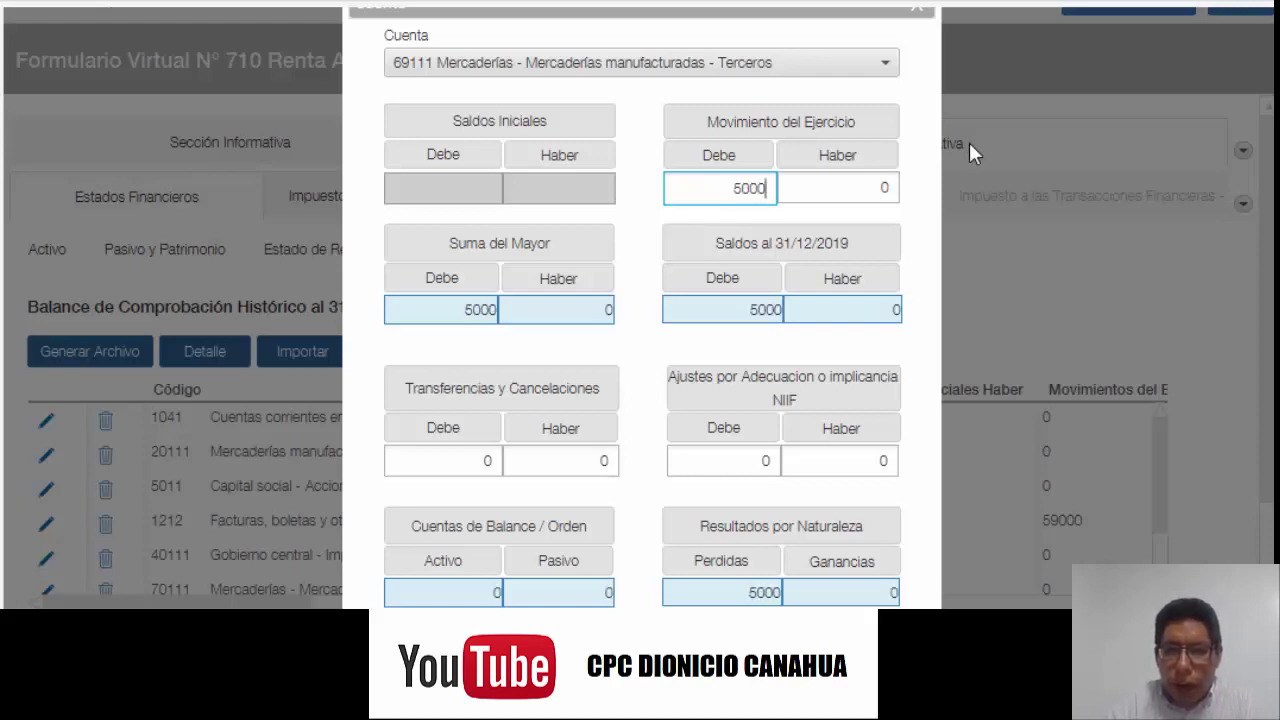
{"action": "scroll", "coordinate": [878, 173], "scroll_direction": "down", "scroll_amount": 3}
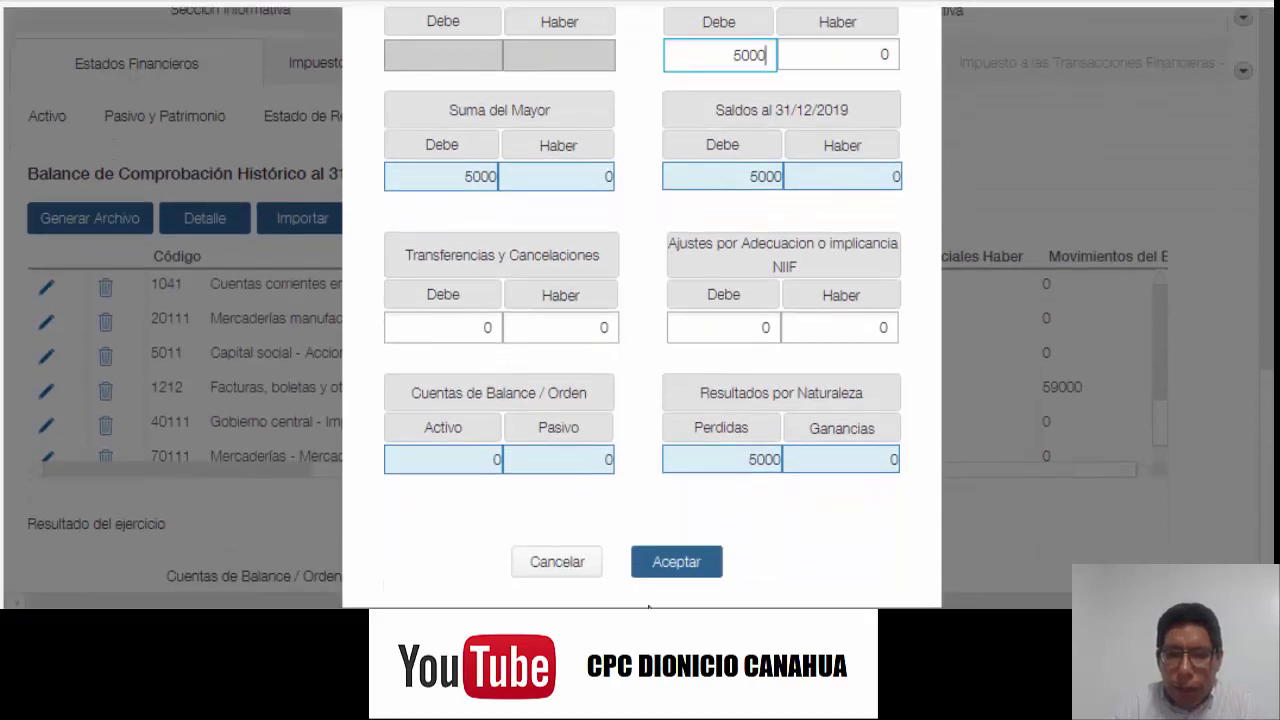
{"action": "left_click", "coordinate": [680, 562]}
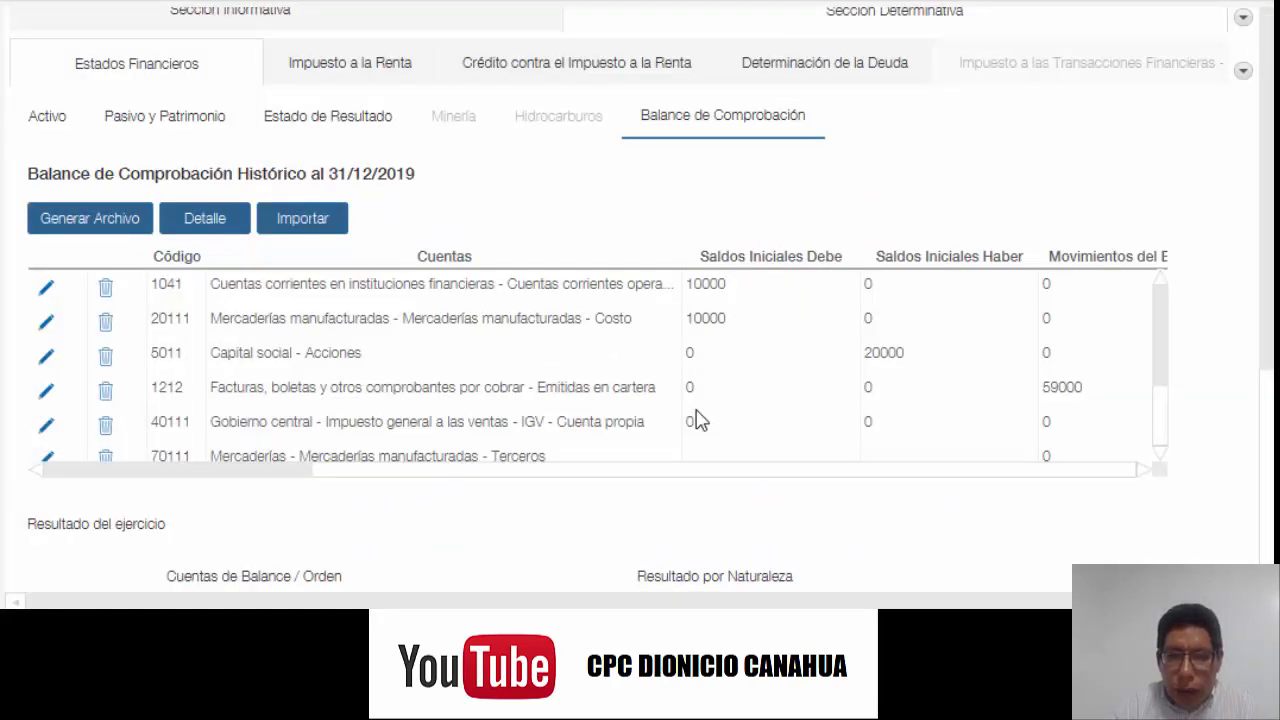
Step: Edit account 20111 Mercaderías manufacturadas - Costo, setting its Movimiento del Ejercicio Haber to 5000, and accept the change
{"action": "left_click", "coordinate": [47, 333]}
{"action": "scroll", "coordinate": [976, 330], "scroll_direction": "up", "scroll_amount": 2}
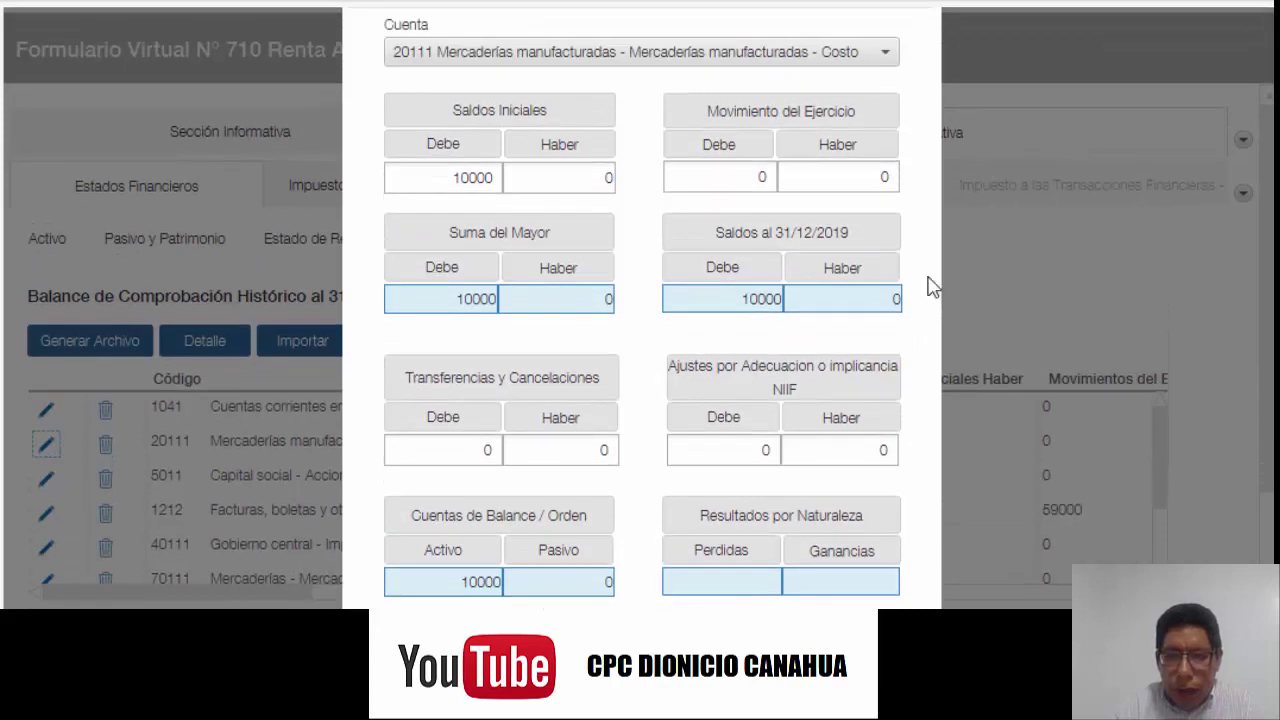
{"action": "left_click", "coordinate": [876, 178]}
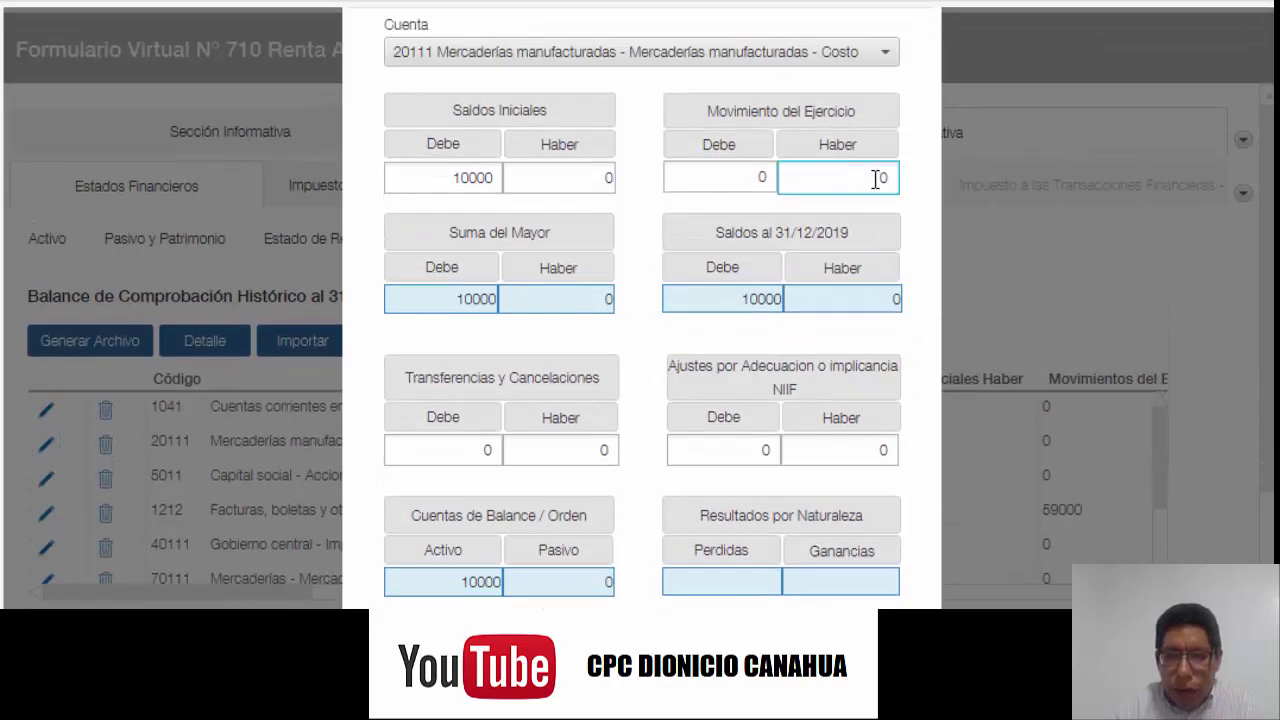
{"action": "type", "text": "5000"}
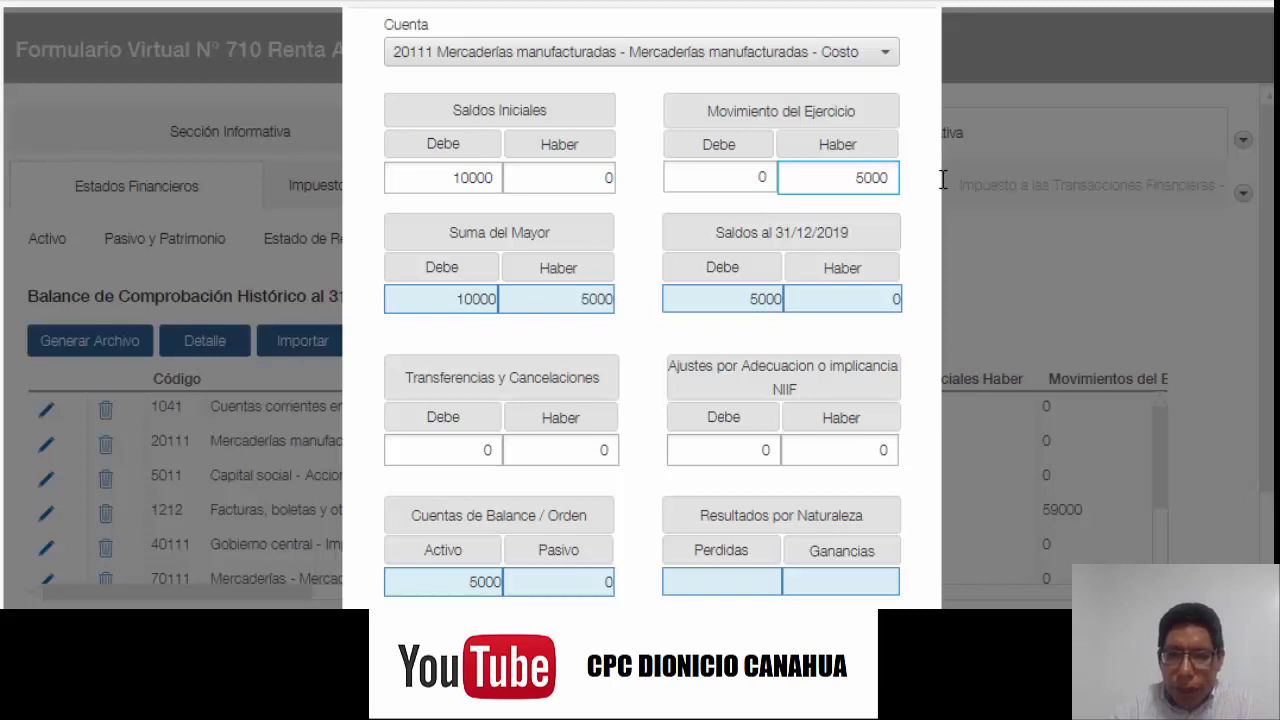
{"action": "scroll", "coordinate": [820, 306], "scroll_direction": "down", "scroll_amount": 3}
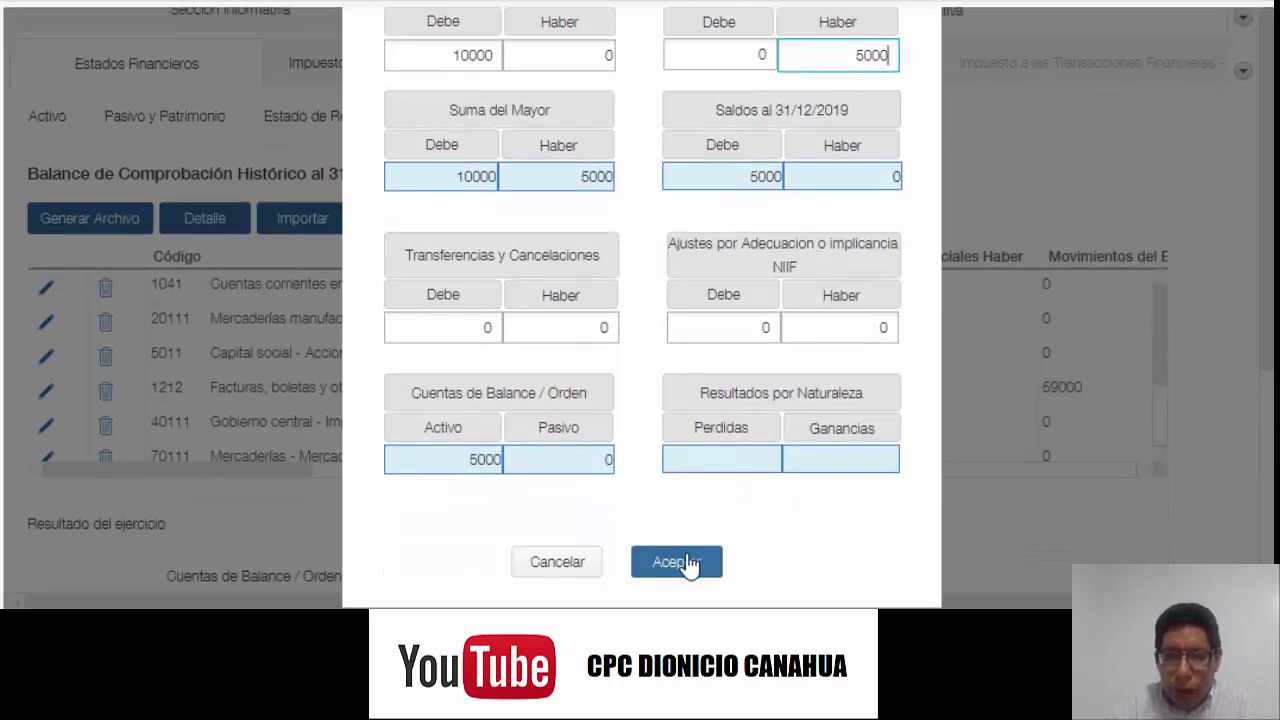
{"action": "left_click", "coordinate": [686, 562]}
Step: Review the Resultado del ejercicio figures for Pasivo and Pérdidas and the subtotals across all trial balance columns
{"action": "scroll", "coordinate": [855, 364], "scroll_direction": "down", "scroll_amount": 4}
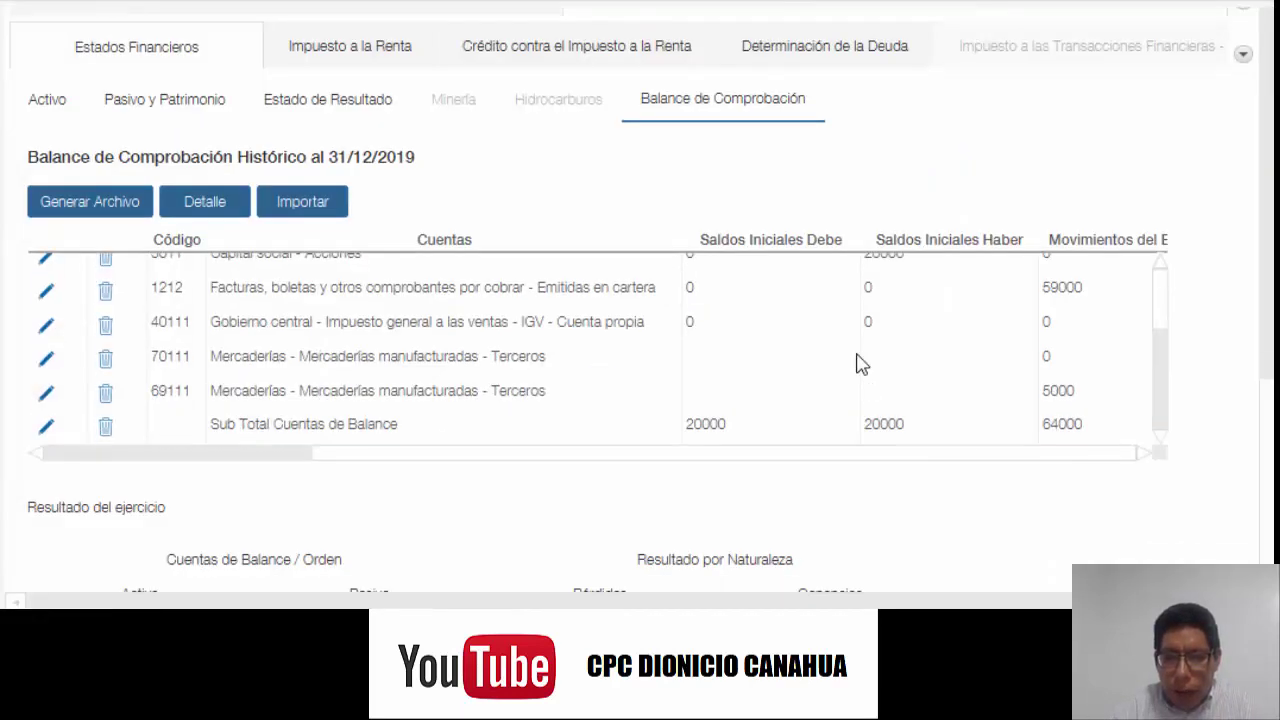
{"action": "scroll", "coordinate": [857, 364], "scroll_direction": "down", "scroll_amount": 2}
{"action": "scroll", "coordinate": [857, 364], "scroll_direction": "right", "scroll_amount": 1}
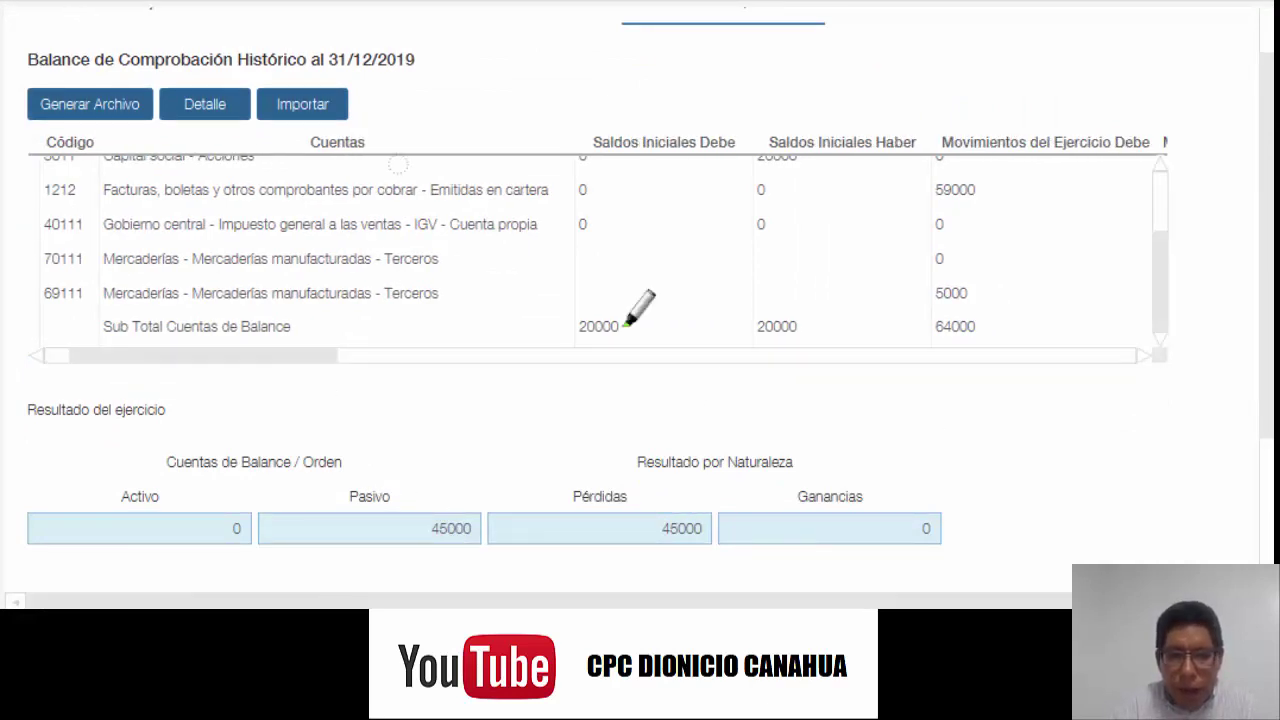
{"action": "mouse_move", "coordinate": [248, 480]}
{"action": "left_mouse_down"}
{"action": "mouse_move", "coordinate": [795, 486]}
{"action": "mouse_move", "coordinate": [526, 565]}
{"action": "mouse_move", "coordinate": [275, 566]}
{"action": "mouse_move", "coordinate": [250, 490]}
{"action": "left_mouse_up"}
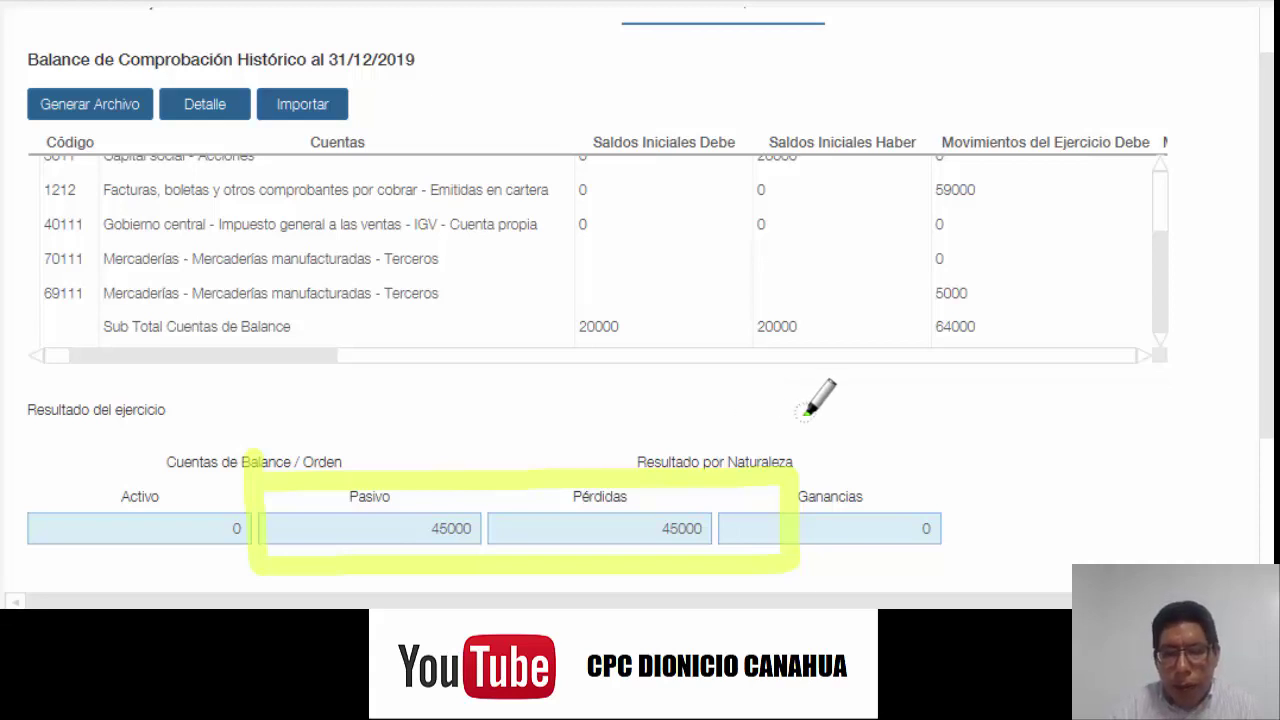
{"action": "mouse_move", "coordinate": [563, 477]}
{"action": "left_mouse_down"}
{"action": "mouse_move", "coordinate": [423, 466]}
{"action": "mouse_move", "coordinate": [500, 543]}
{"action": "mouse_move", "coordinate": [405, 553]}
{"action": "left_mouse_up"}
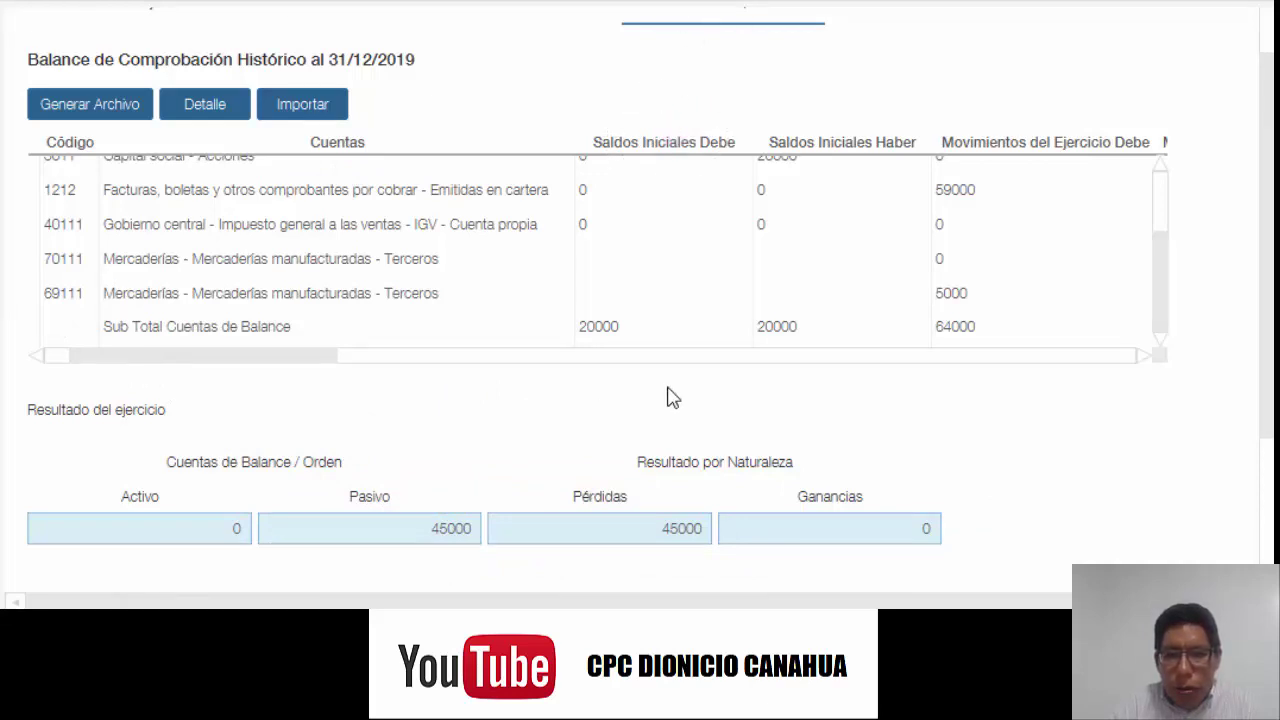
{"action": "scroll", "coordinate": [672, 397], "scroll_direction": "up", "scroll_amount": 1}
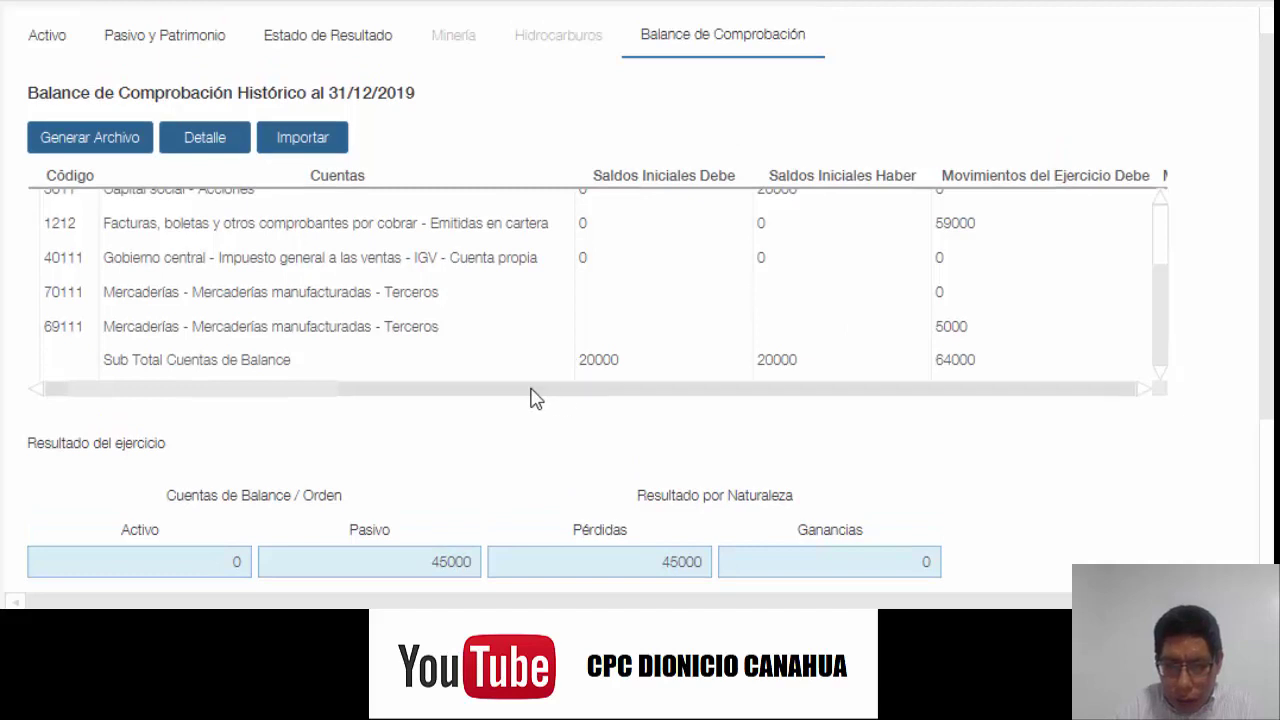
{"action": "scroll", "coordinate": [531, 397], "scroll_direction": "right", "scroll_amount": 1}
{"action": "scroll", "coordinate": [531, 397], "scroll_direction": "right", "scroll_amount": 9}
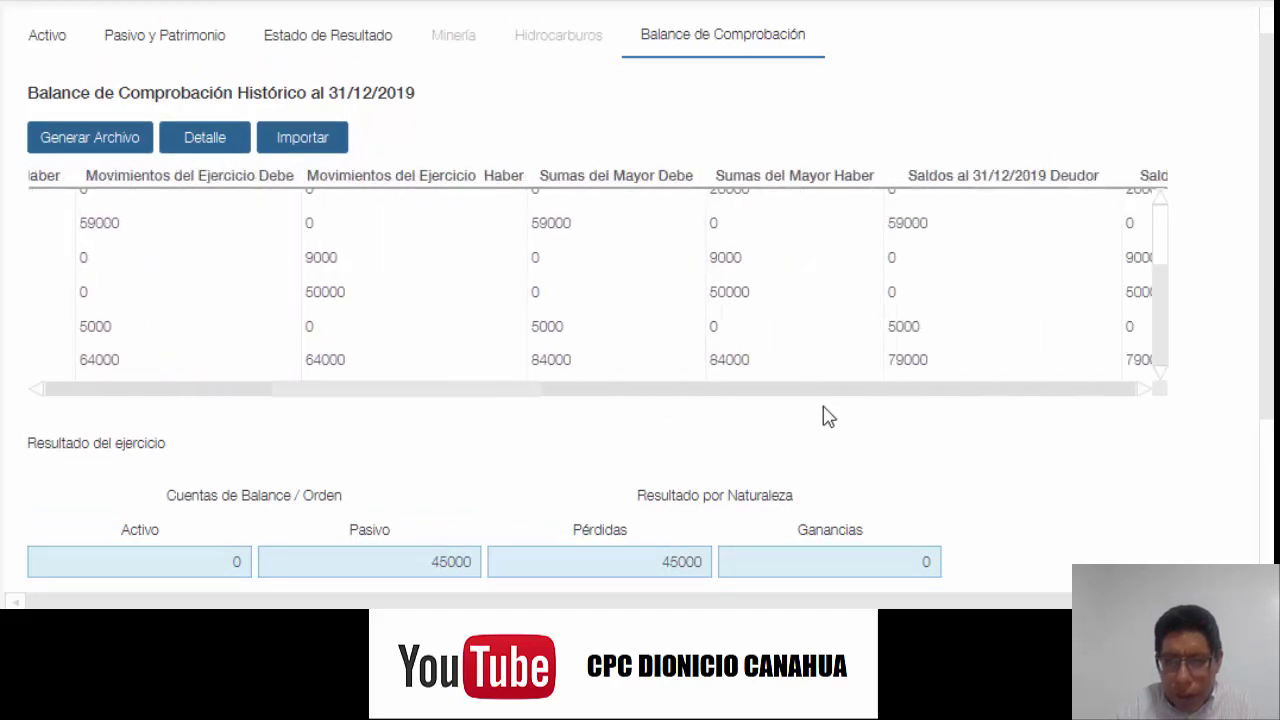
{"action": "scroll", "coordinate": [955, 420], "scroll_direction": "right", "scroll_amount": 4}
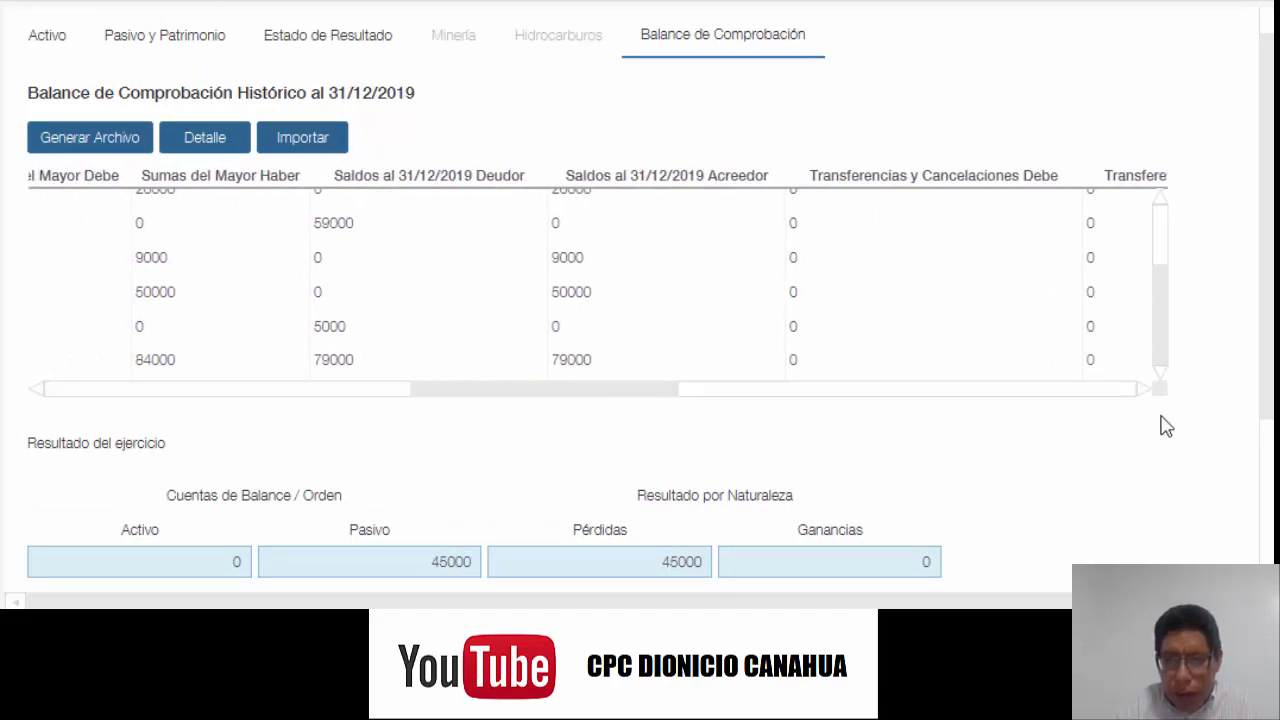
{"action": "scroll", "coordinate": [860, 405], "scroll_direction": "right", "scroll_amount": 7}
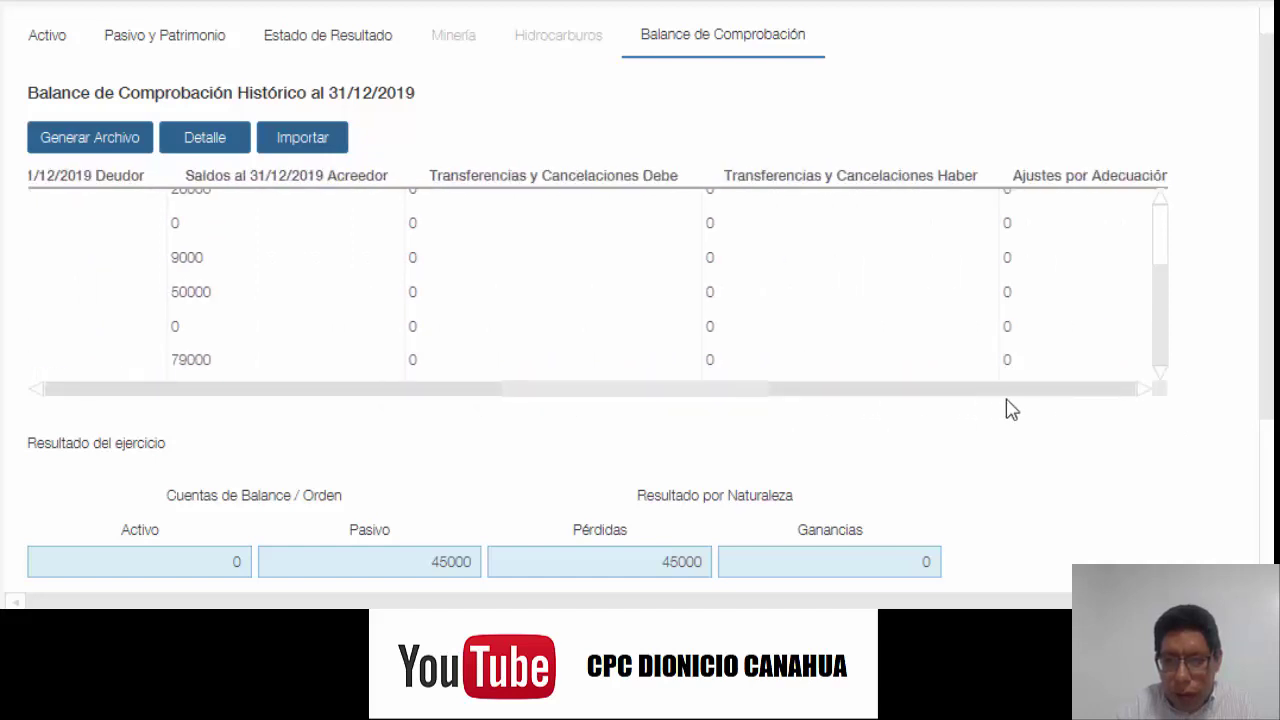
{"action": "scroll", "coordinate": [1124, 417], "scroll_direction": "right", "scroll_amount": 2}
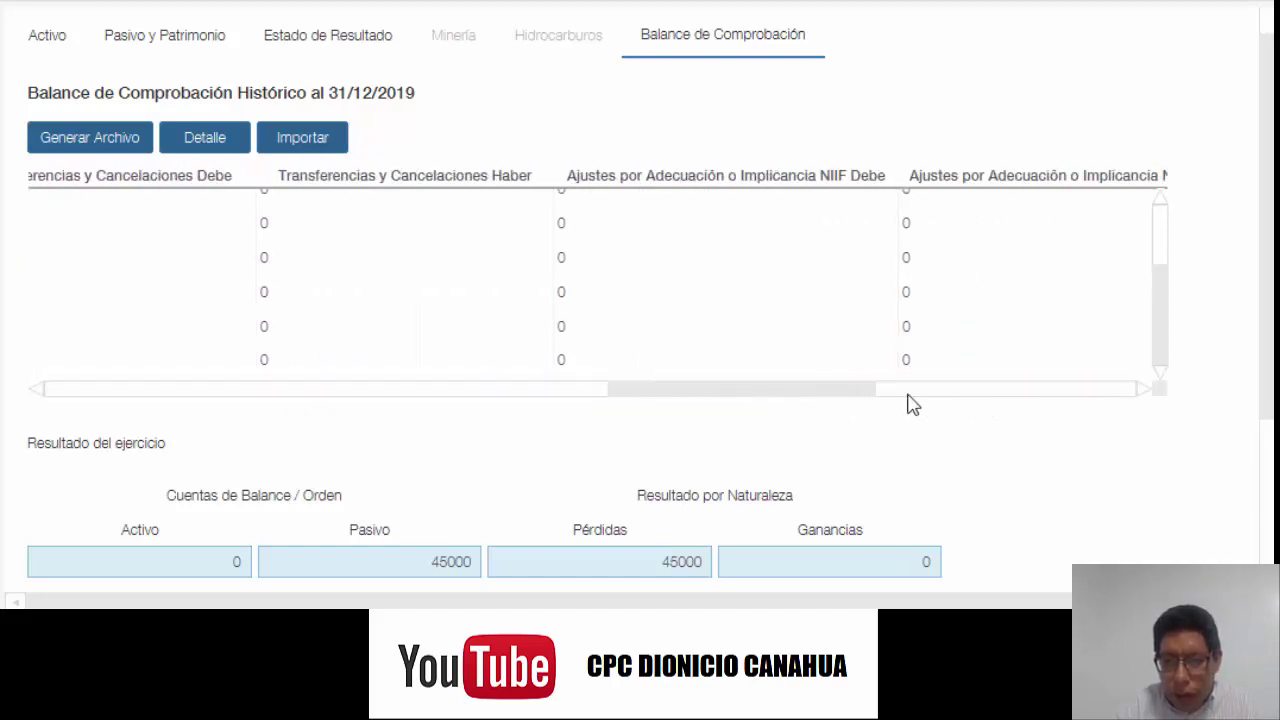
{"action": "left_click_drag", "start_coordinate": [871, 400], "coordinate": [1209, 400]}
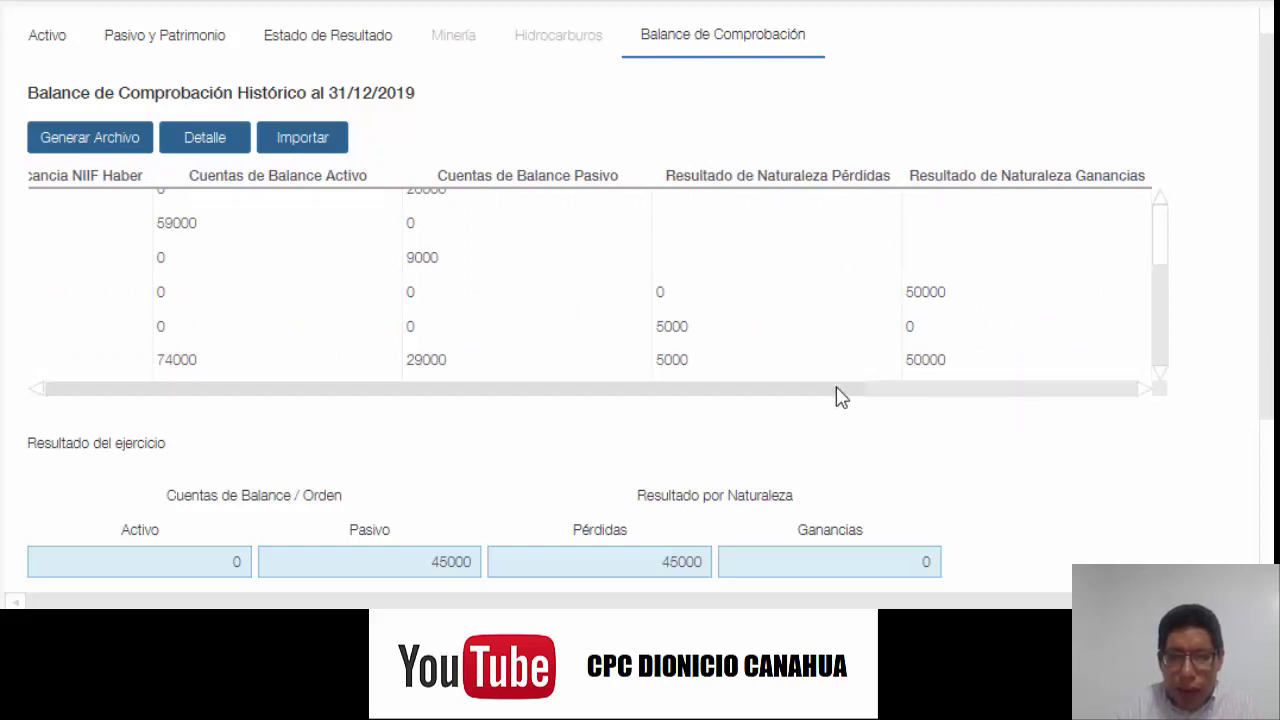
{"action": "scroll", "coordinate": [838, 397], "scroll_direction": "left", "scroll_amount": 10}
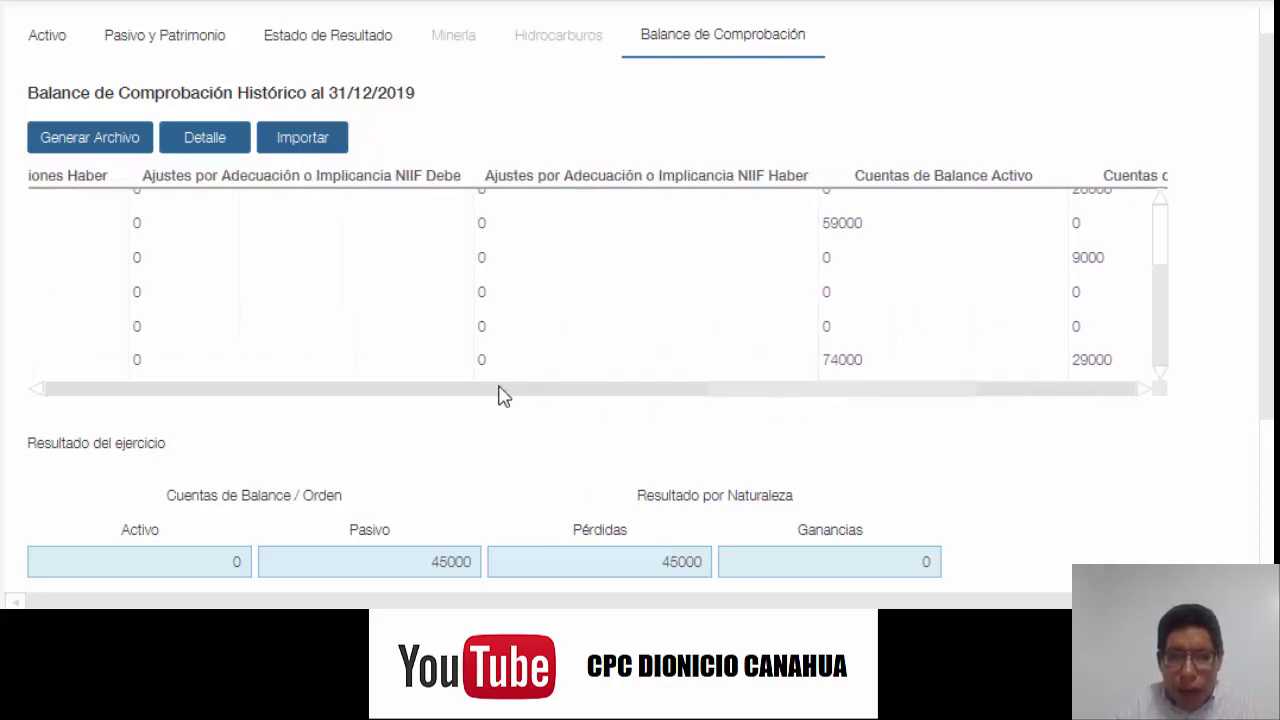
{"action": "scroll", "coordinate": [120, 396], "scroll_direction": "left", "scroll_amount": 2}
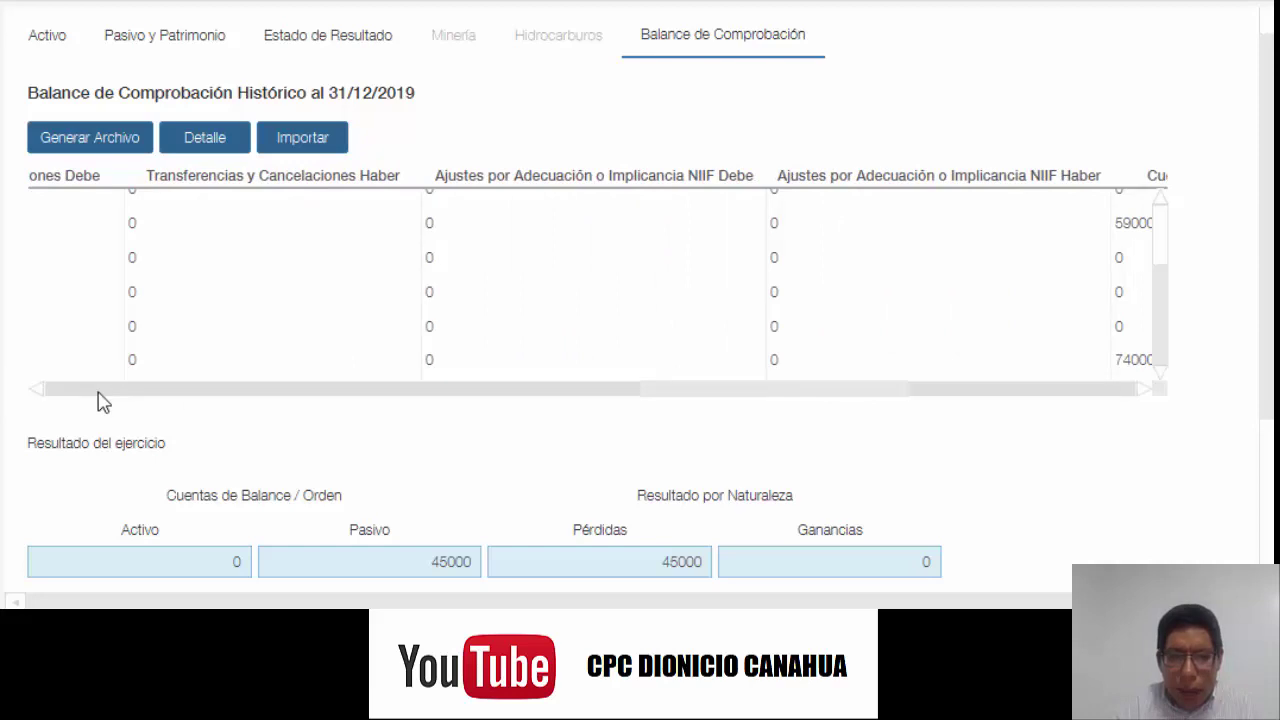
{"action": "scroll", "coordinate": [100, 396], "scroll_direction": "left", "scroll_amount": 4}
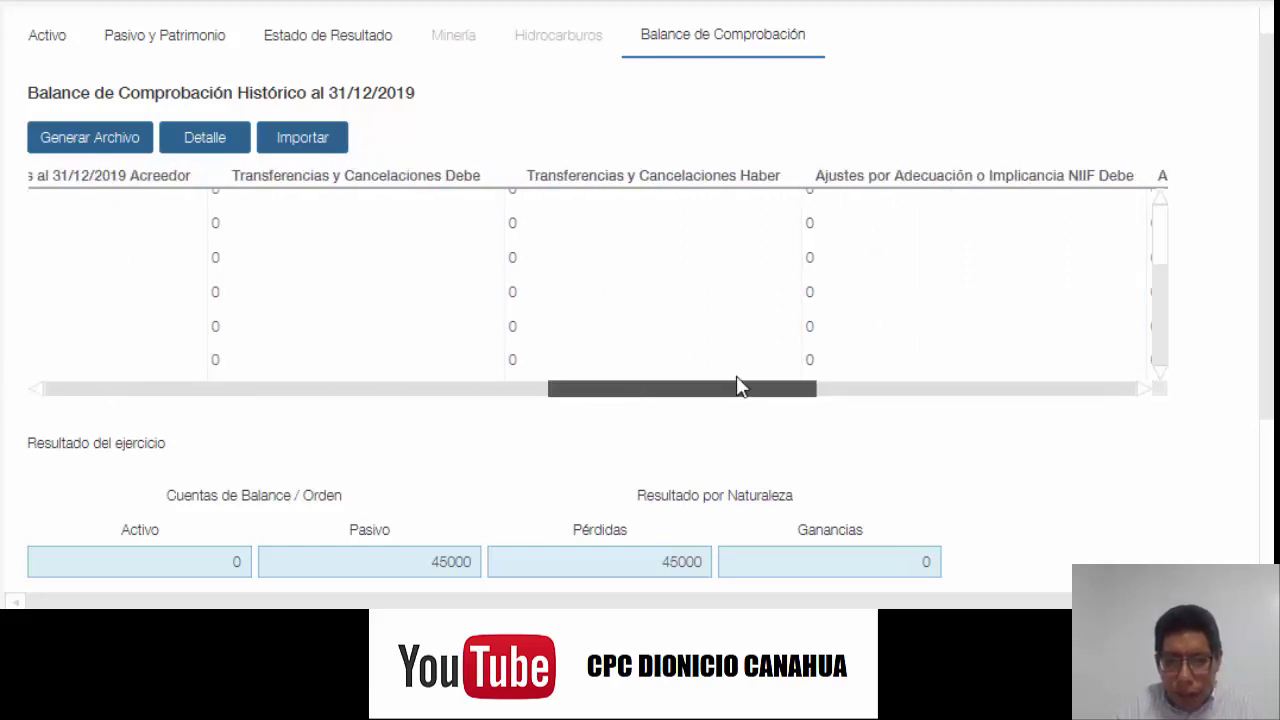
{"action": "left_click_drag", "start_coordinate": [720, 394], "coordinate": [5, 397]}
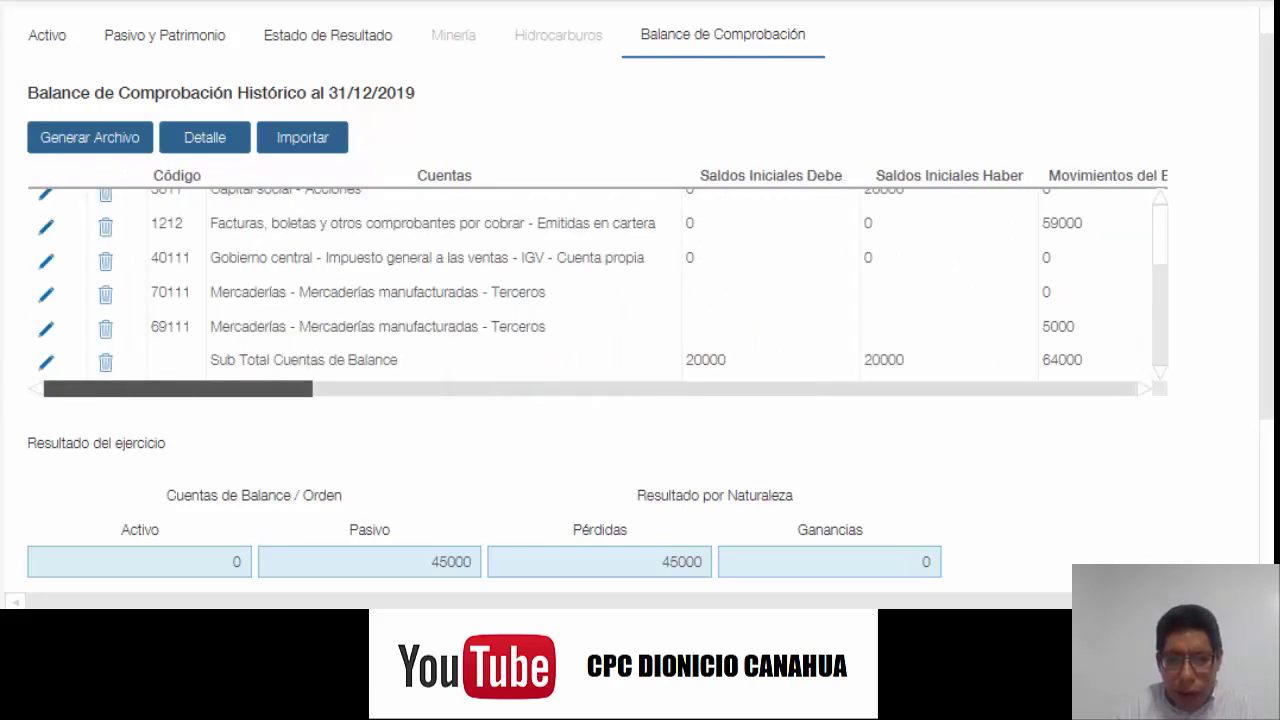
Step: Select the account 69111 row and examine its amount under Resultado de Naturaleza Pérdidas
{"action": "left_click", "coordinate": [224, 340]}
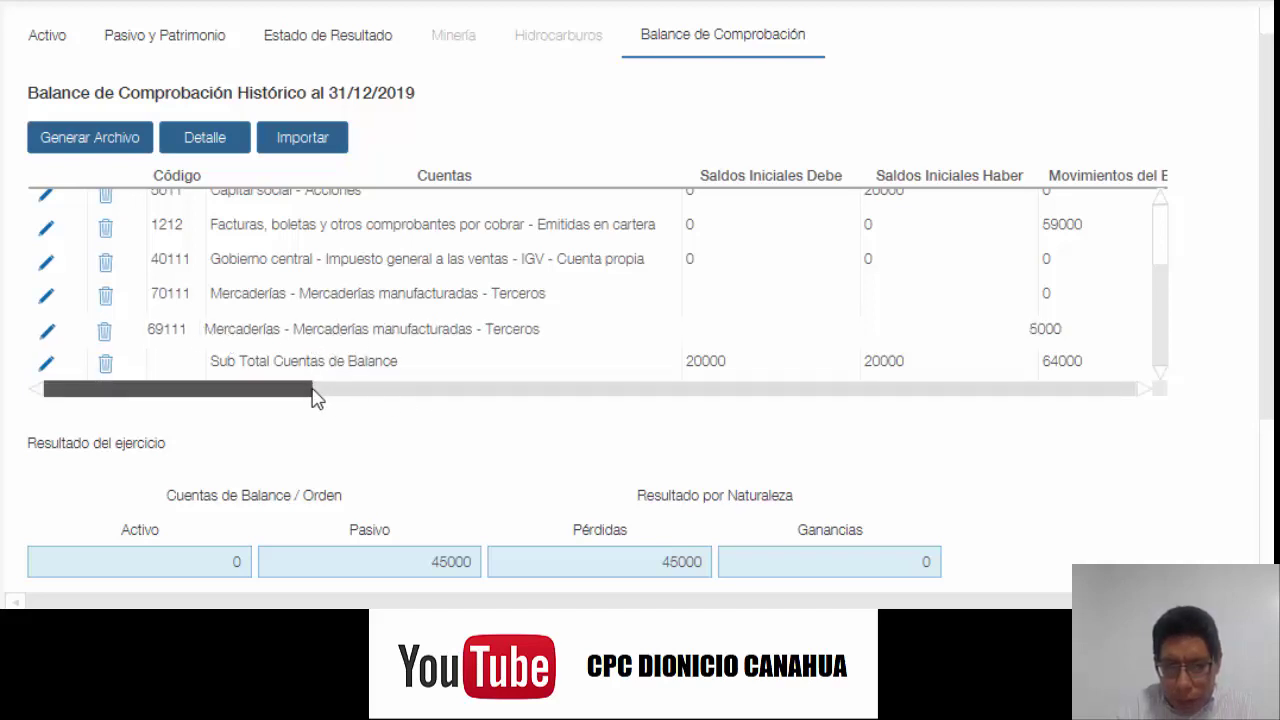
{"action": "left_click_drag", "start_coordinate": [314, 397], "coordinate": [1035, 401]}
{"action": "left_click_drag", "start_coordinate": [1058, 392], "coordinate": [1205, 396]}
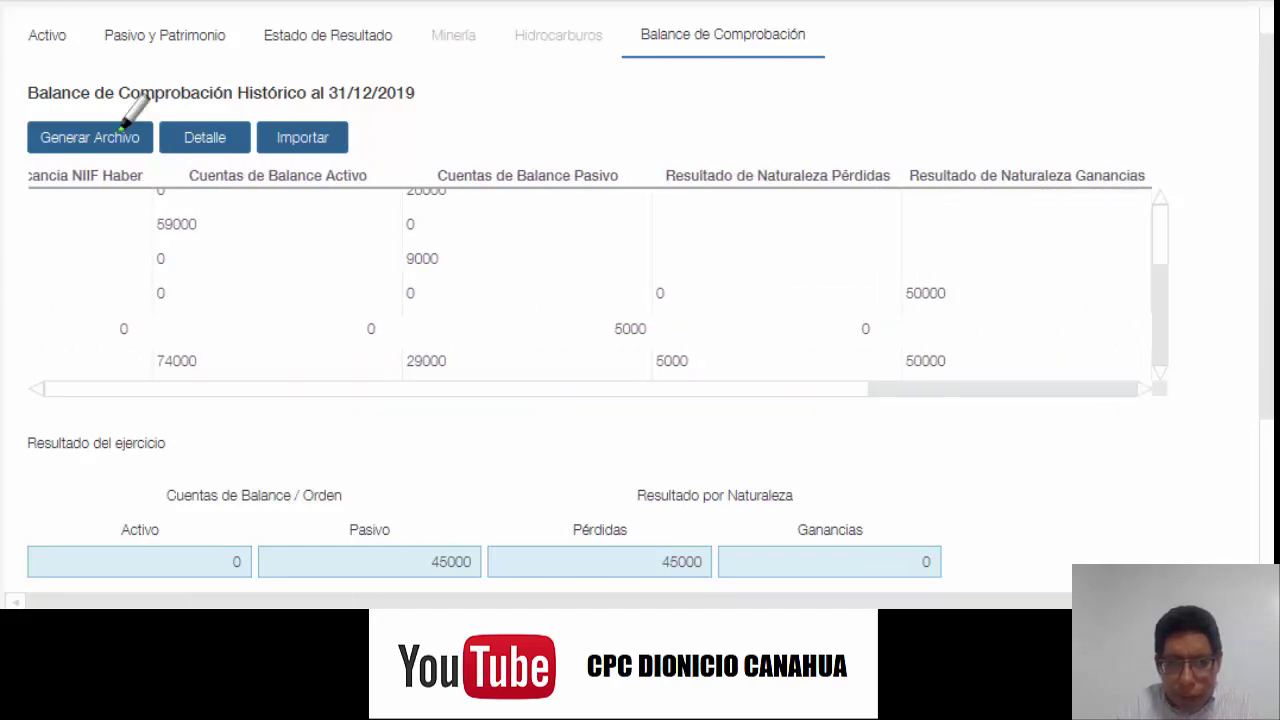
{"action": "mouse_move", "coordinate": [590, 296]}
{"action": "left_mouse_down"}
{"action": "mouse_move", "coordinate": [697, 296]}
{"action": "mouse_move", "coordinate": [690, 340]}
{"action": "mouse_move", "coordinate": [560, 346]}
{"action": "mouse_move", "coordinate": [562, 310]}
{"action": "left_mouse_up"}
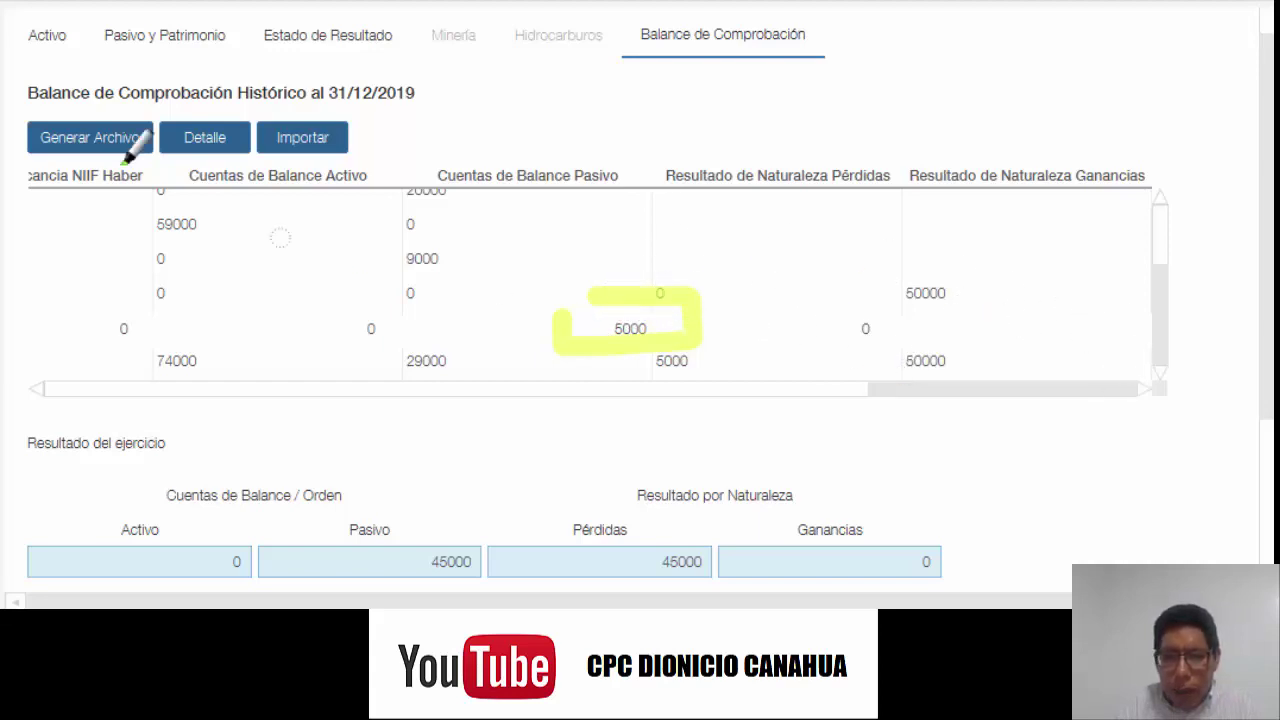
{"action": "mouse_move", "coordinate": [525, 345]}
{"action": "left_mouse_down"}
{"action": "mouse_move", "coordinate": [548, 360]}
{"action": "mouse_move", "coordinate": [694, 300]}
{"action": "left_mouse_up"}
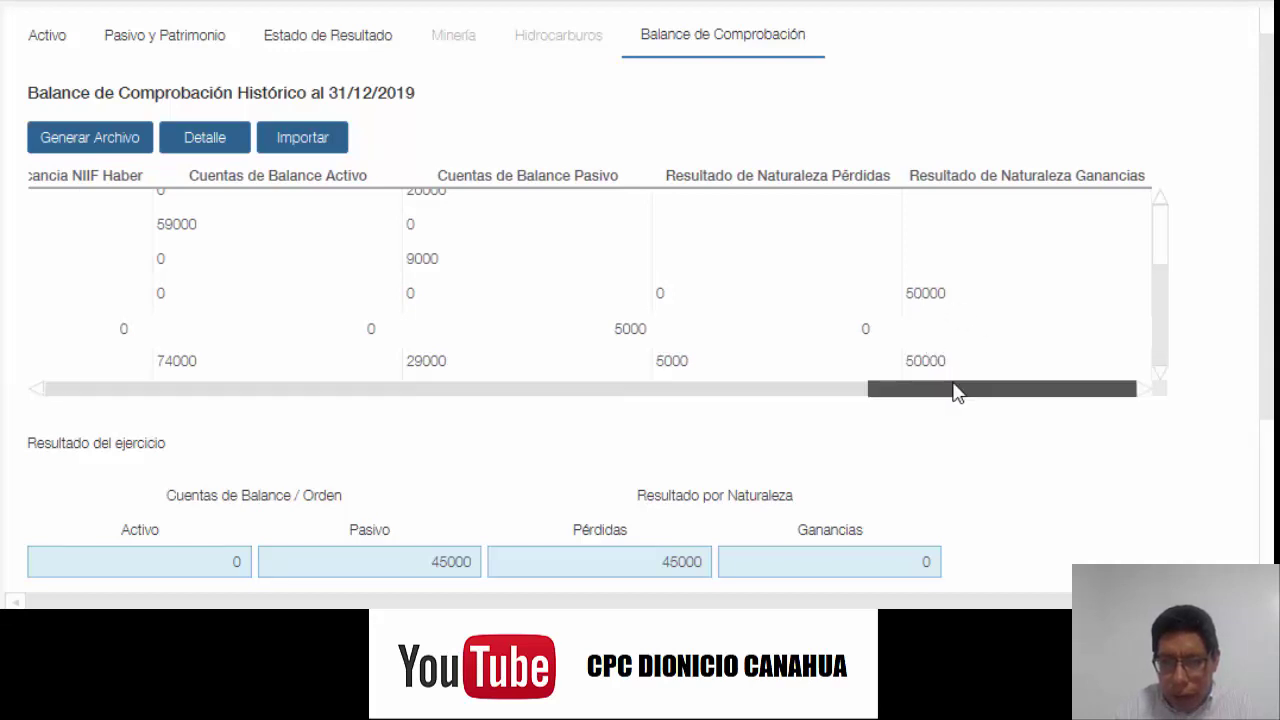
{"action": "left_click_drag", "start_coordinate": [955, 392], "coordinate": [1131, 406]}
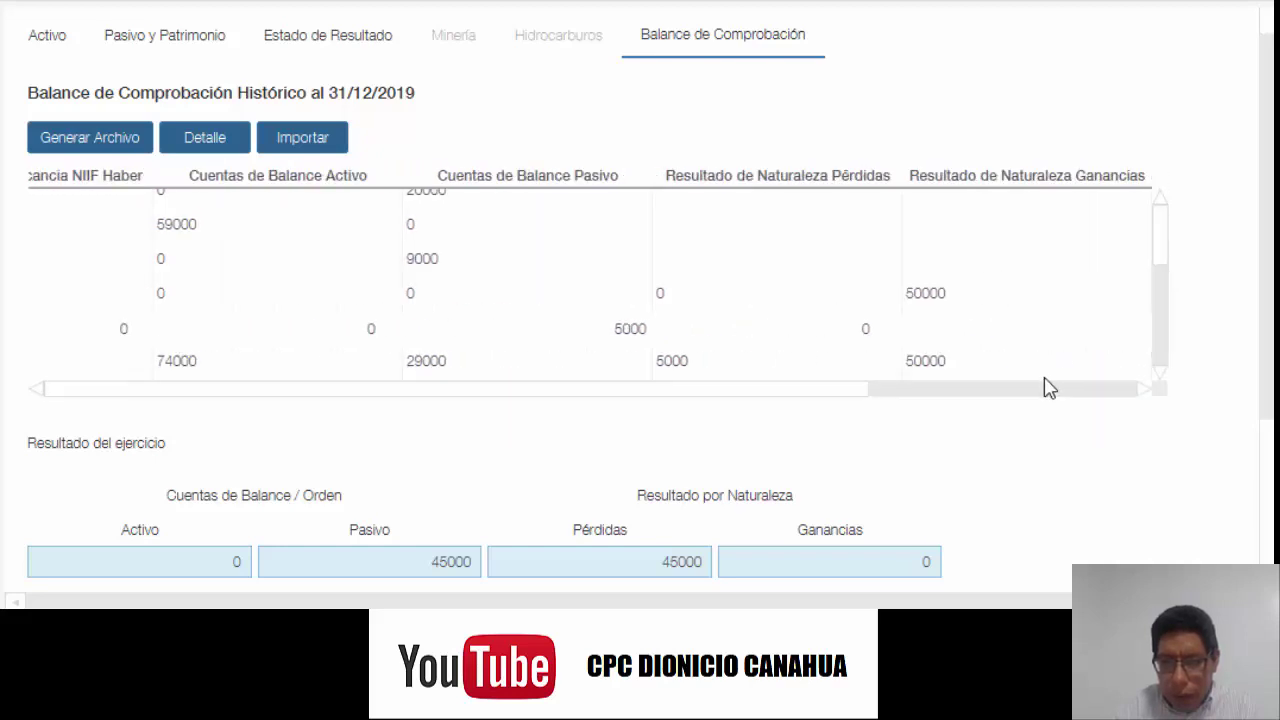
{"action": "left_click_drag", "start_coordinate": [1041, 398], "coordinate": [177, 405]}
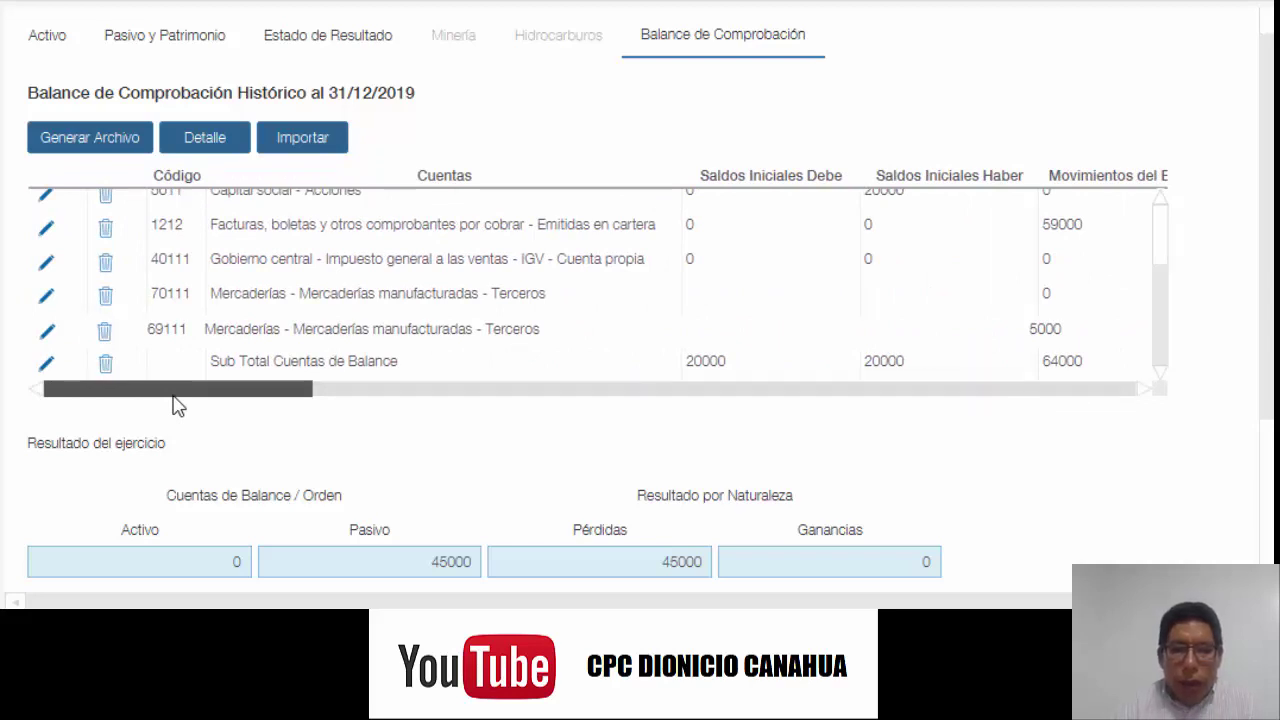
Step: Open account 69111 for editing and set its Transferencias y Cancelaciones Haber to 5000
{"action": "left_click", "coordinate": [48, 332]}
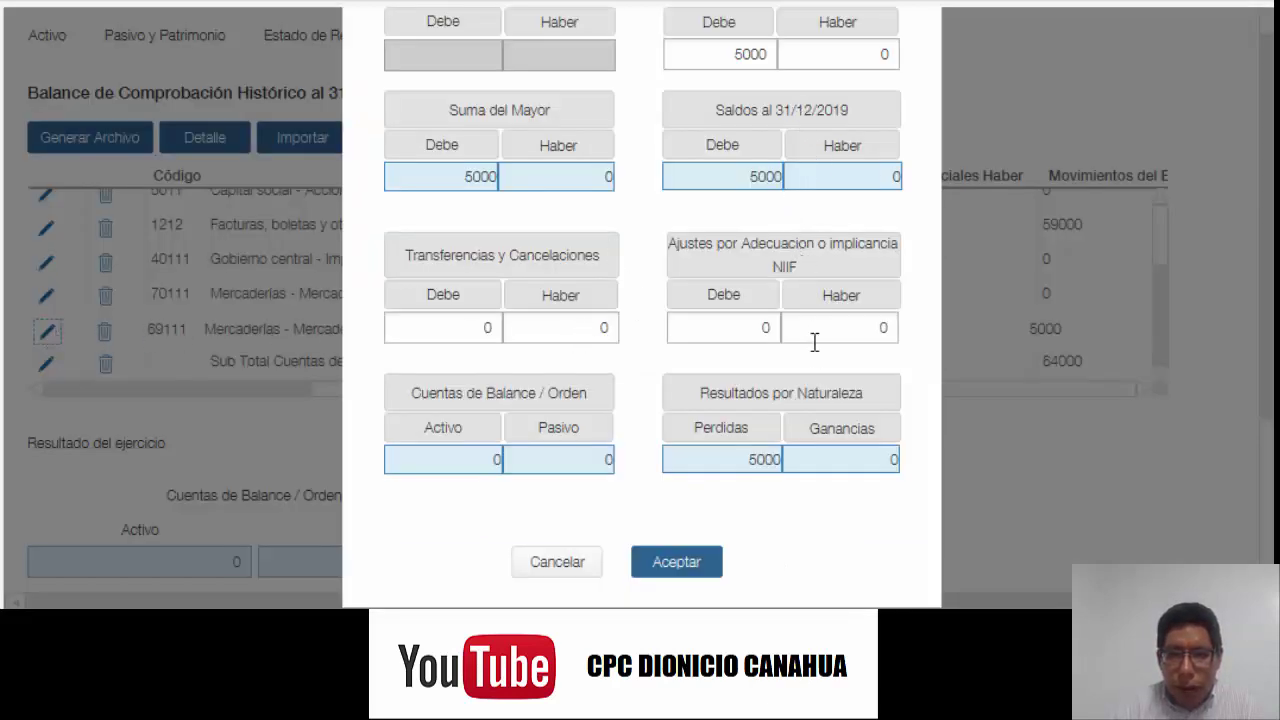
{"action": "scroll", "coordinate": [786, 351], "scroll_direction": "up", "scroll_amount": 1}
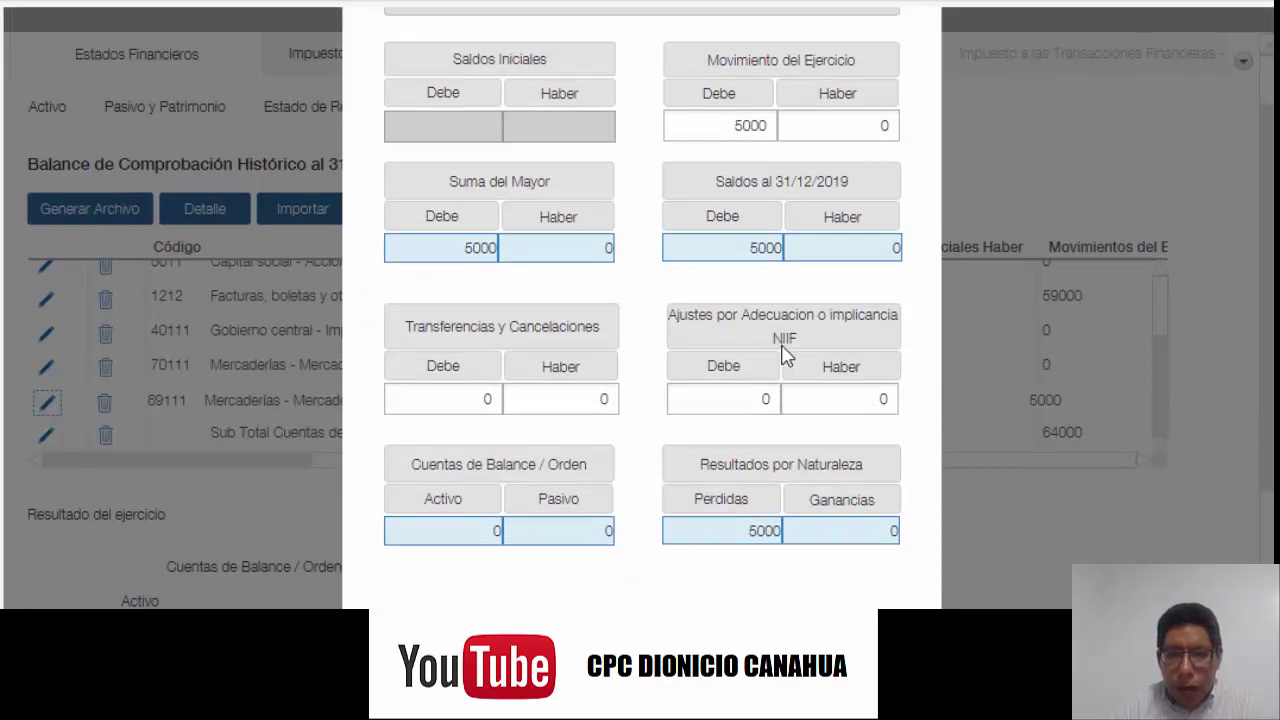
{"action": "scroll", "coordinate": [786, 351], "scroll_direction": "down", "scroll_amount": 1}
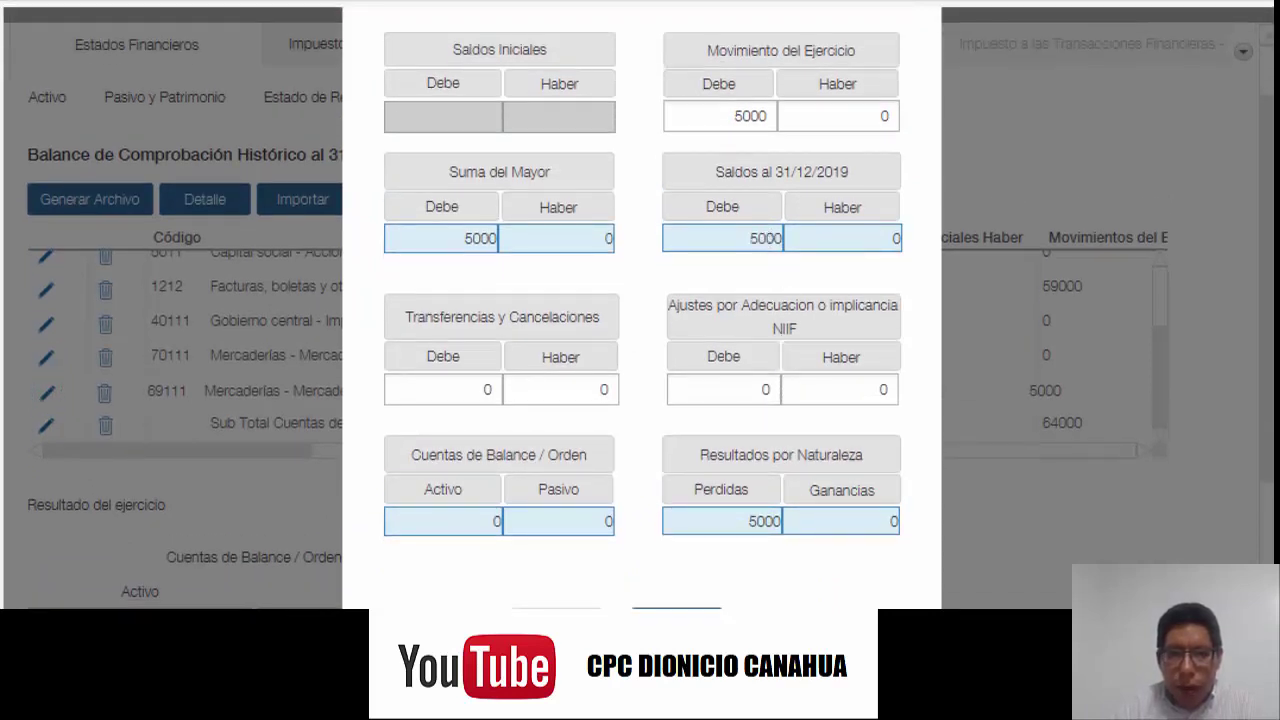
{"action": "mouse_move", "coordinate": [666, 207]}
{"action": "left_mouse_down"}
{"action": "mouse_move", "coordinate": [784, 208]}
{"action": "mouse_move", "coordinate": [806, 268]}
{"action": "mouse_move", "coordinate": [650, 195]}
{"action": "left_mouse_up"}
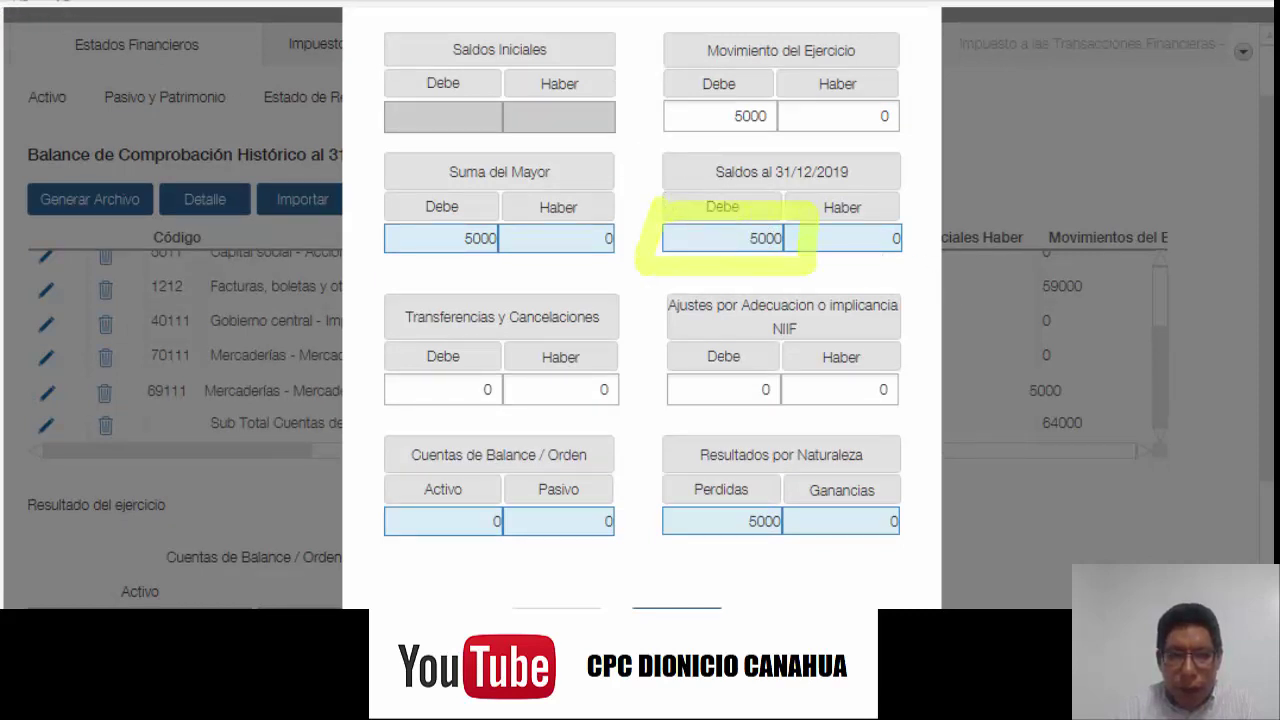
{"action": "left_click", "coordinate": [700, 214]}
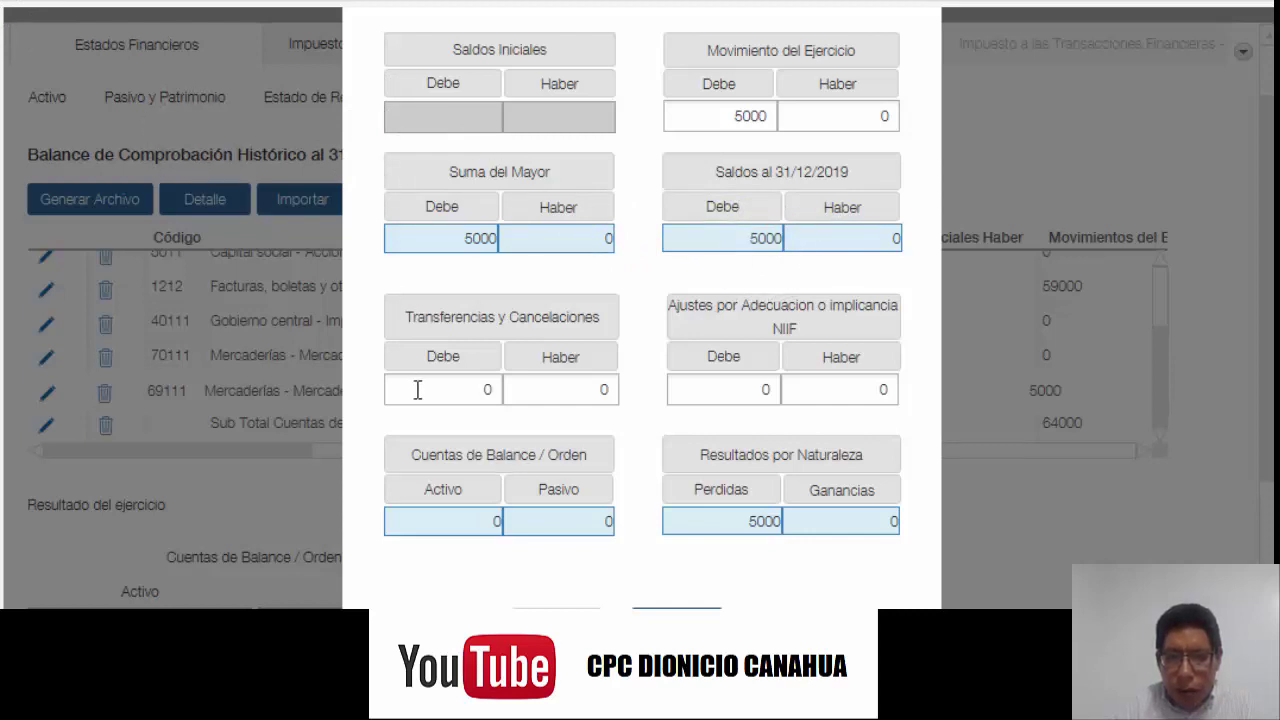
{"action": "left_click", "coordinate": [535, 400]}
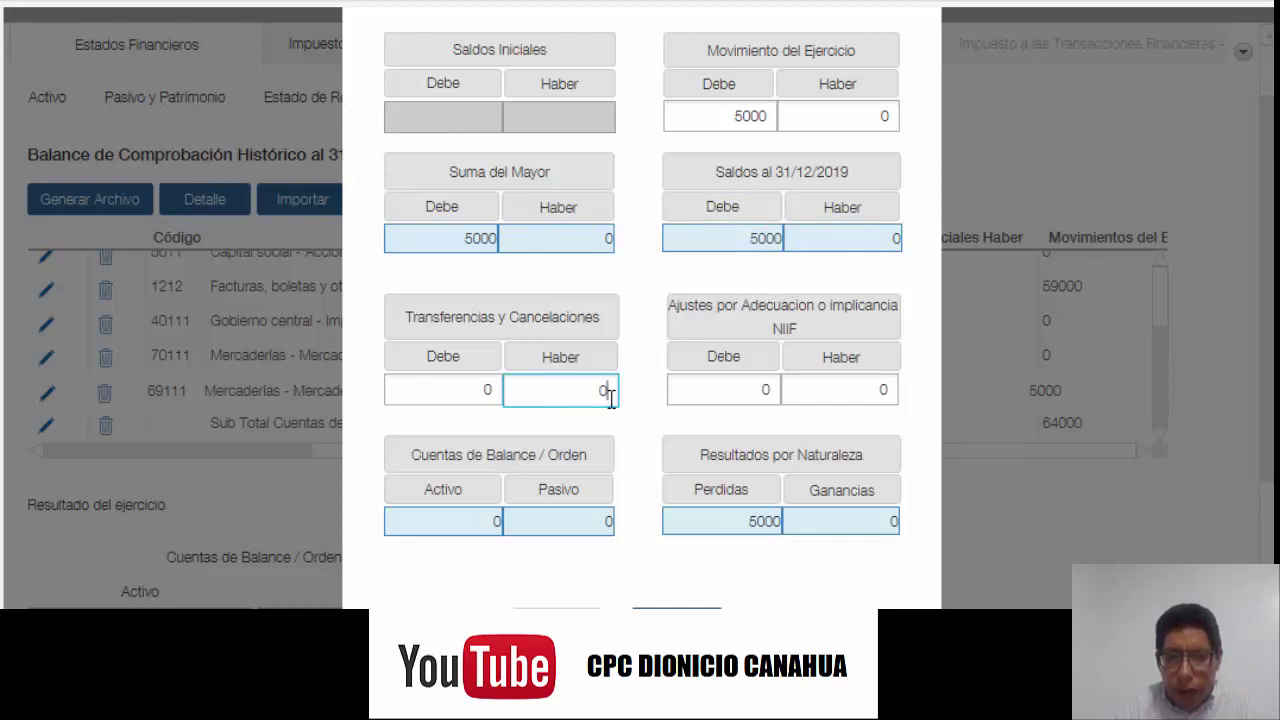
{"action": "type", "text": "5"}
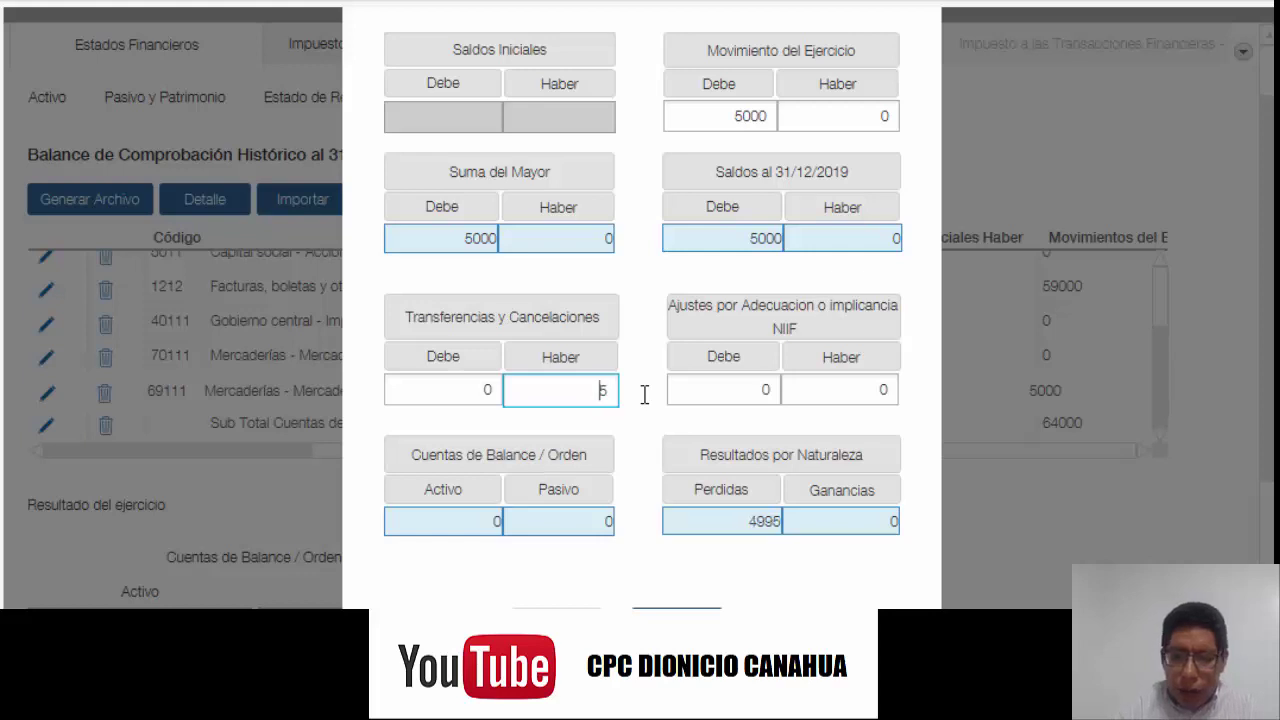
{"action": "type", "text": "000"}
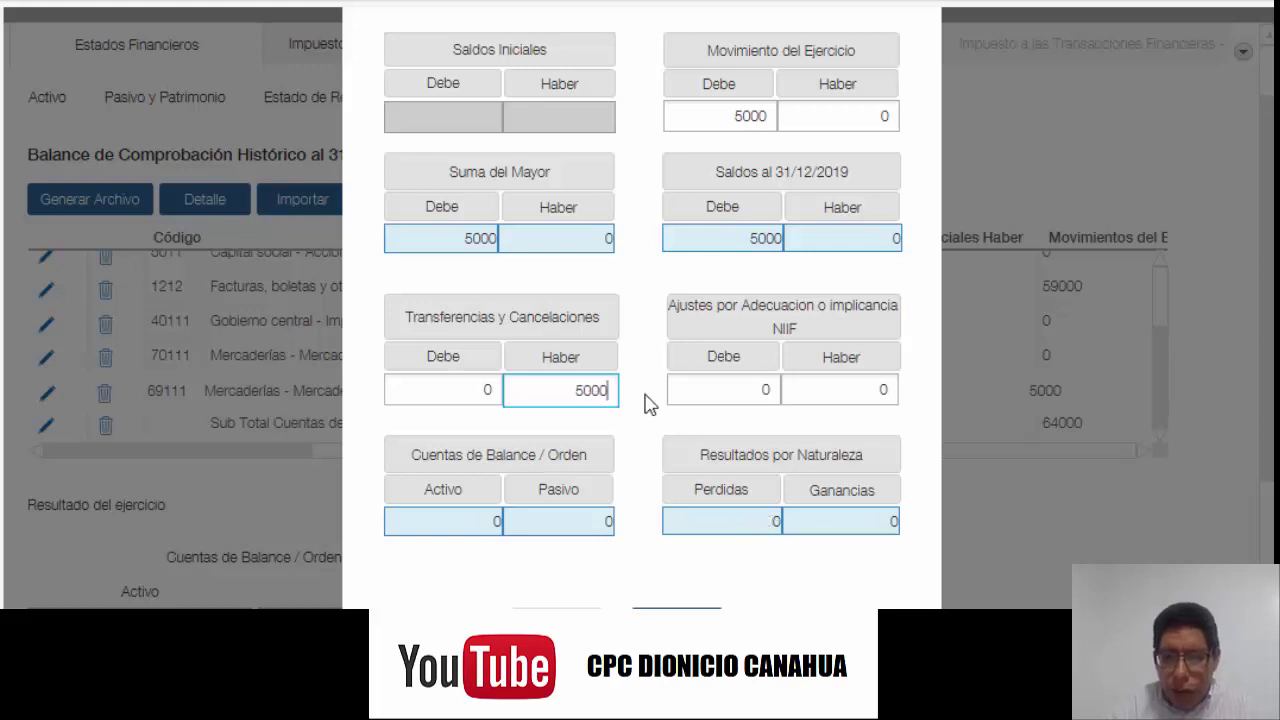
Step: Reset the Transferencias y Cancelaciones Haber of account 69111 to 0 and check its Resultados por Naturaleza Pérdidas
{"action": "scroll", "coordinate": [645, 403], "scroll_direction": "down", "scroll_amount": 1}
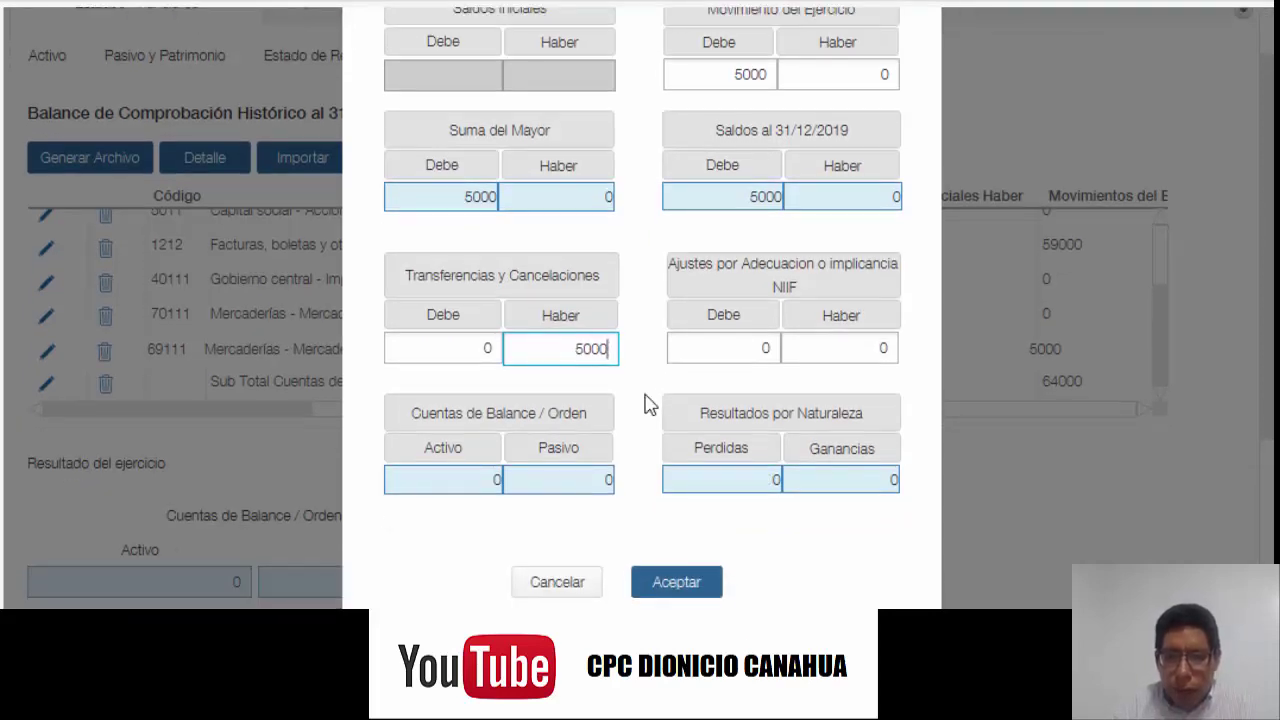
{"action": "double_click", "coordinate": [567, 349]}
{"action": "type", "text": "0"}
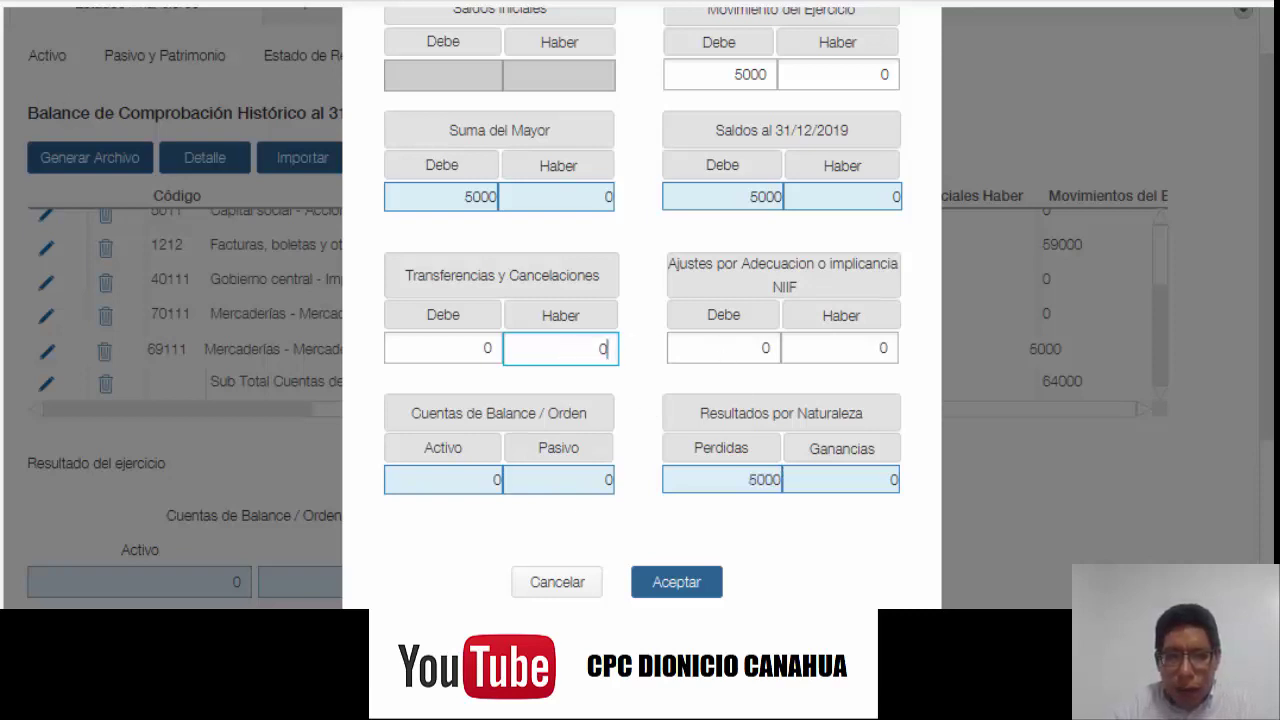
{"action": "key", "text": "ctrl+2"}
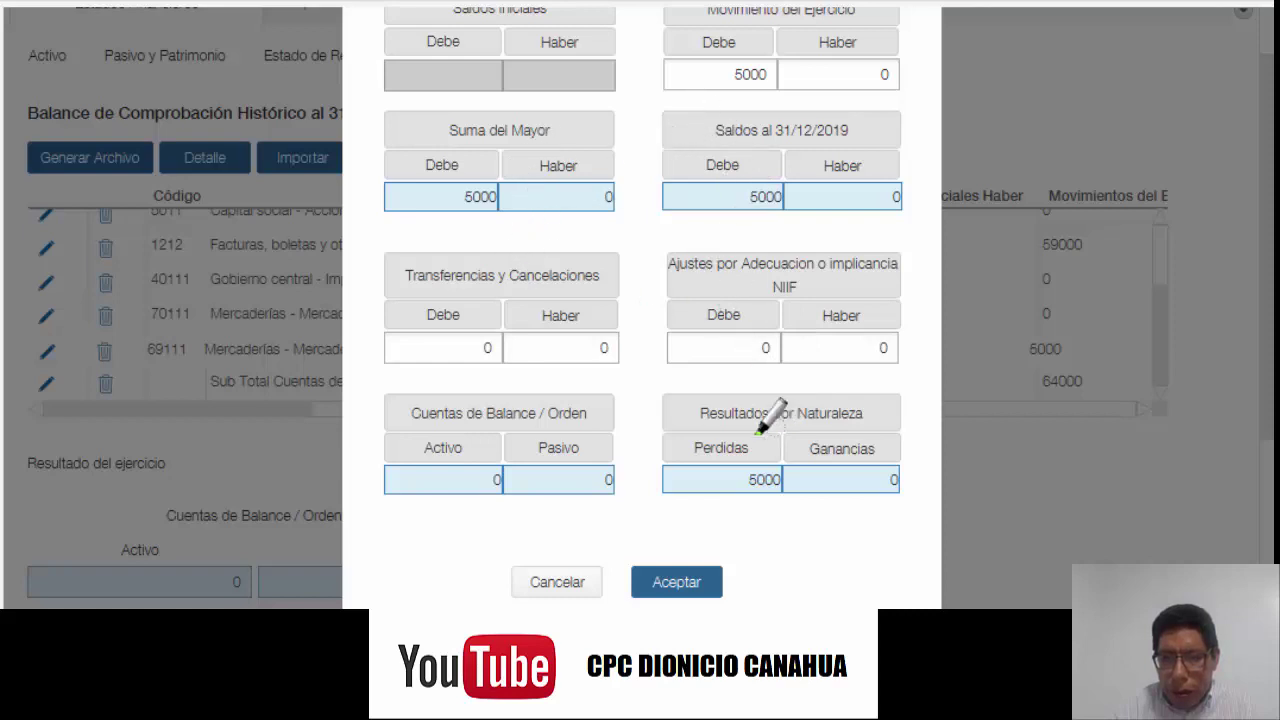
{"action": "mouse_move", "coordinate": [665, 410]}
{"action": "left_mouse_down"}
{"action": "mouse_move", "coordinate": [748, 410]}
{"action": "mouse_move", "coordinate": [814, 529]}
{"action": "mouse_move", "coordinate": [675, 522]}
{"action": "mouse_move", "coordinate": [685, 420]}
{"action": "left_mouse_up"}
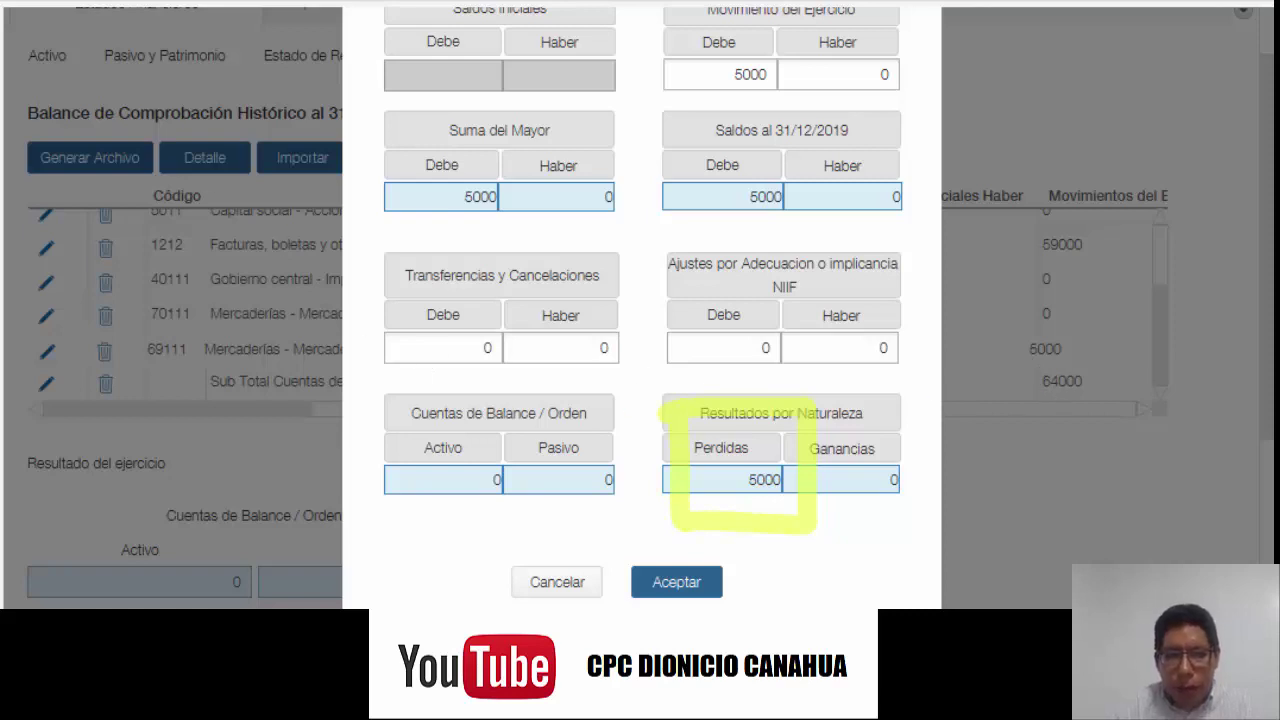
{"action": "mouse_move", "coordinate": [840, 412]}
{"action": "left_mouse_down"}
{"action": "mouse_move", "coordinate": [634, 414]}
{"action": "mouse_move", "coordinate": [749, 486]}
{"action": "left_mouse_up"}
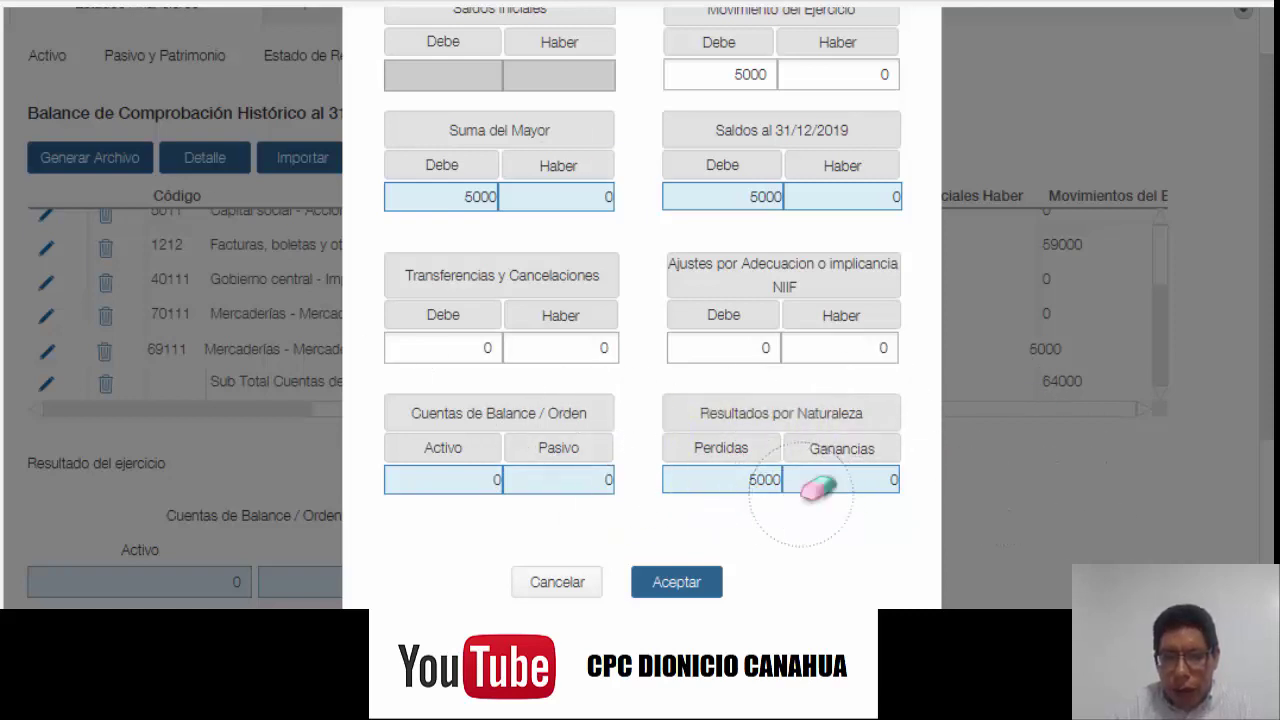
Step: Enter 5000 again as the Transferencias y Cancelaciones Haber of account 69111 and accept the change
{"action": "left_click", "coordinate": [446, 347]}
{"action": "left_click", "coordinate": [569, 350]}
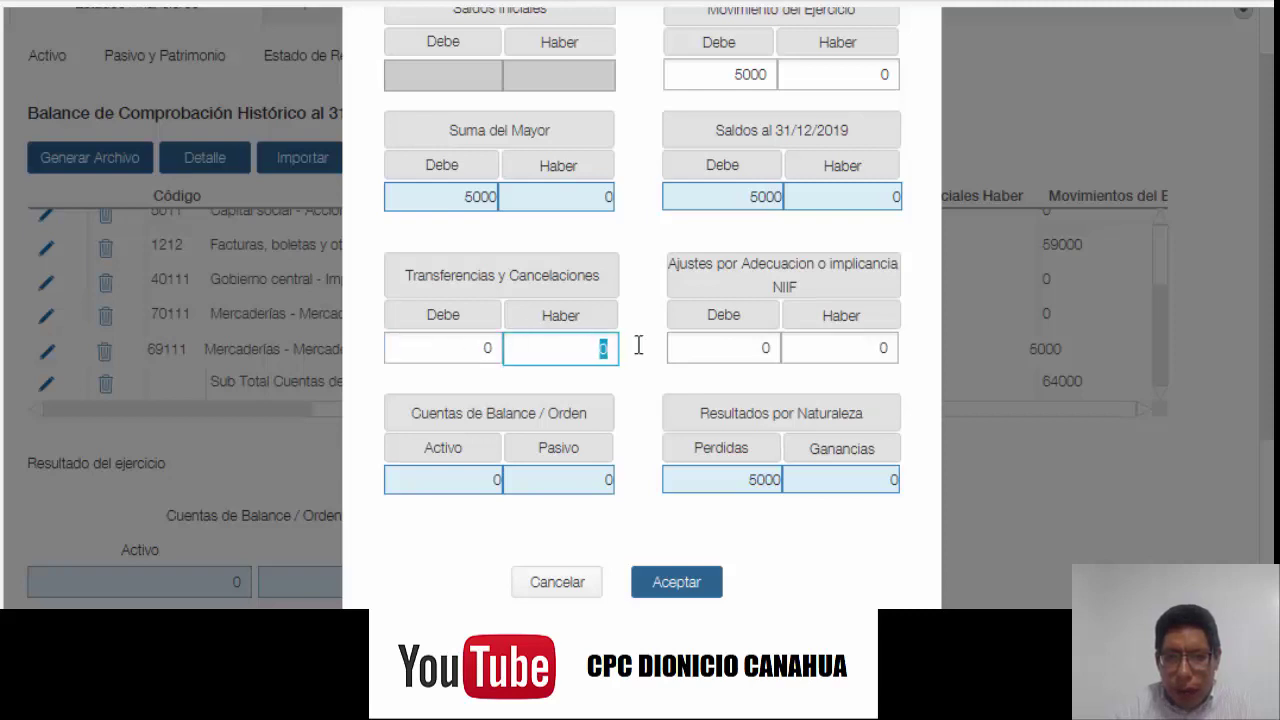
{"action": "type", "text": "5000"}
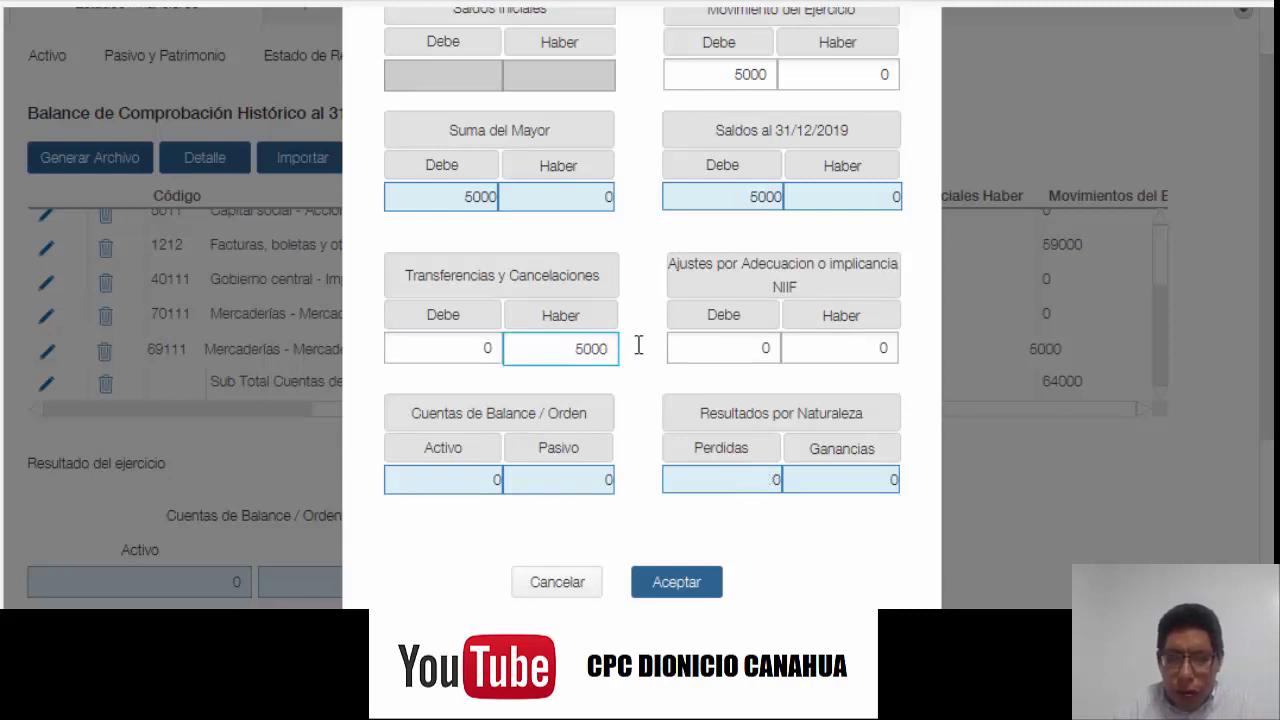
{"action": "left_click", "coordinate": [669, 588]}
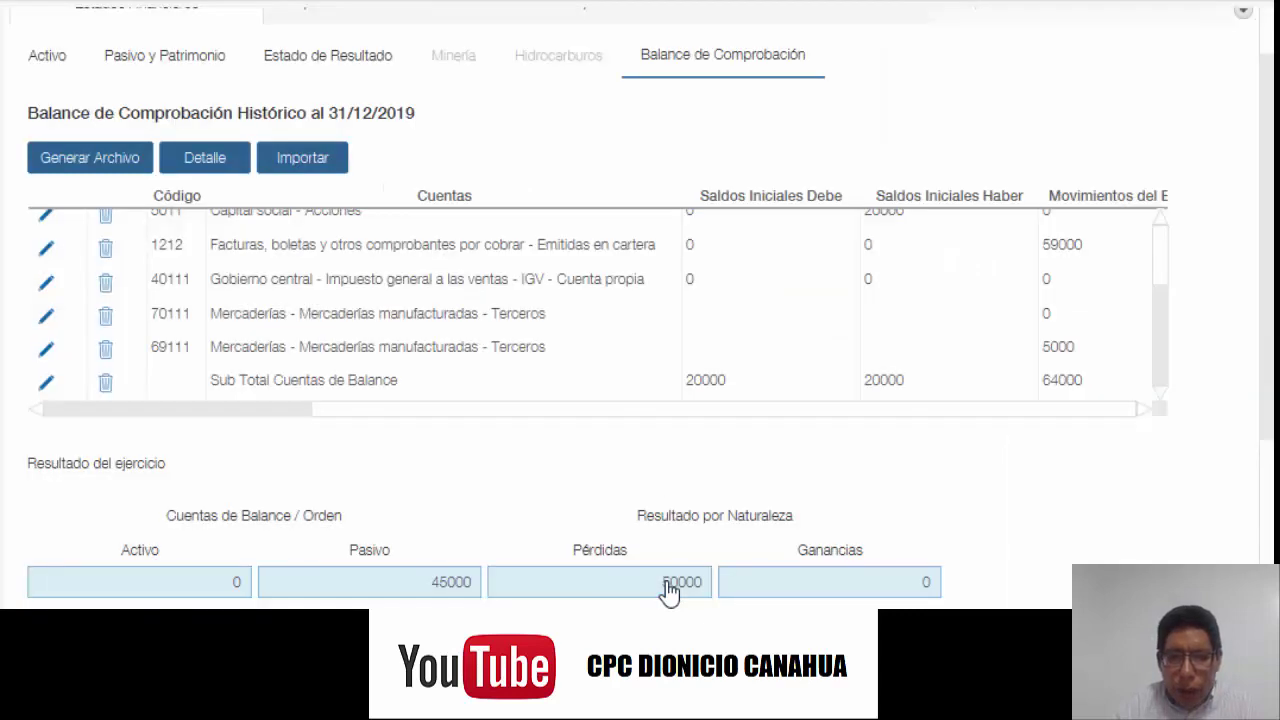
Step: Start a new trial balance entry and choose account 6111 Mercaderías - Mercaderías manufacturadas
{"action": "left_click", "coordinate": [205, 160]}
{"action": "scroll", "coordinate": [828, 260], "scroll_direction": "up", "scroll_amount": 3}
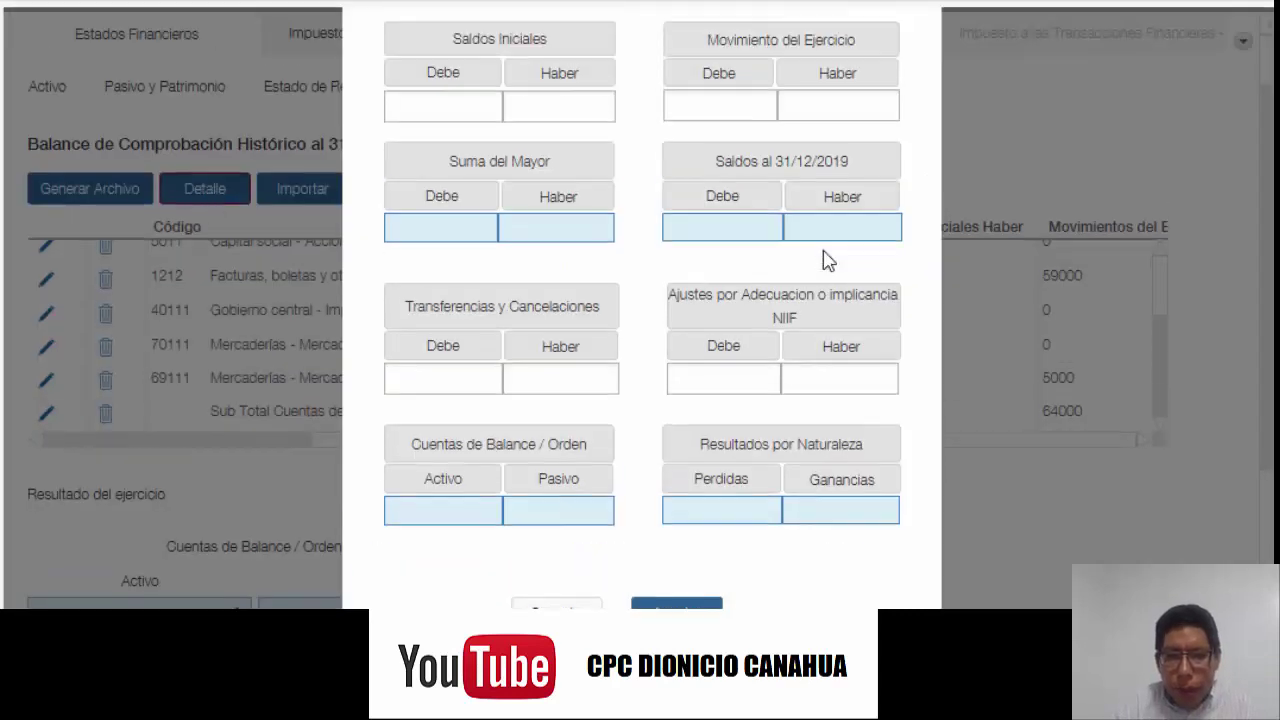
{"action": "left_click", "coordinate": [757, 66]}
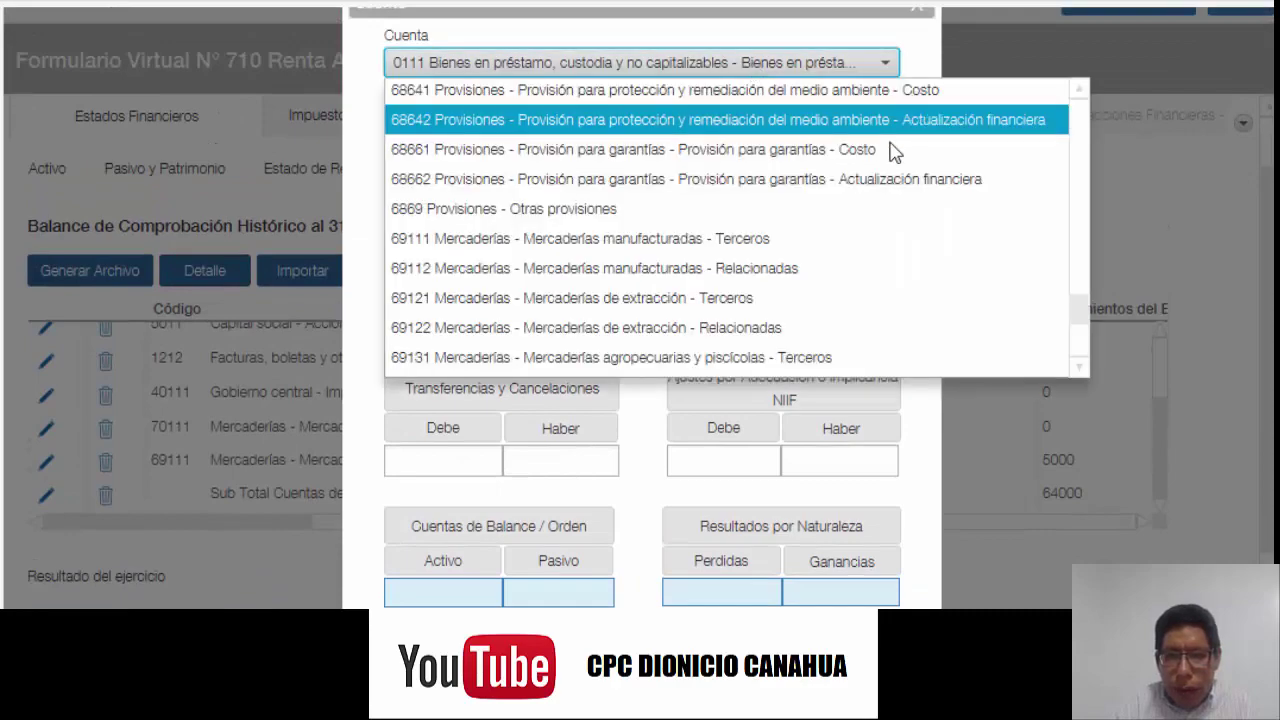
{"action": "scroll", "coordinate": [893, 195], "scroll_direction": "up", "scroll_amount": 10}
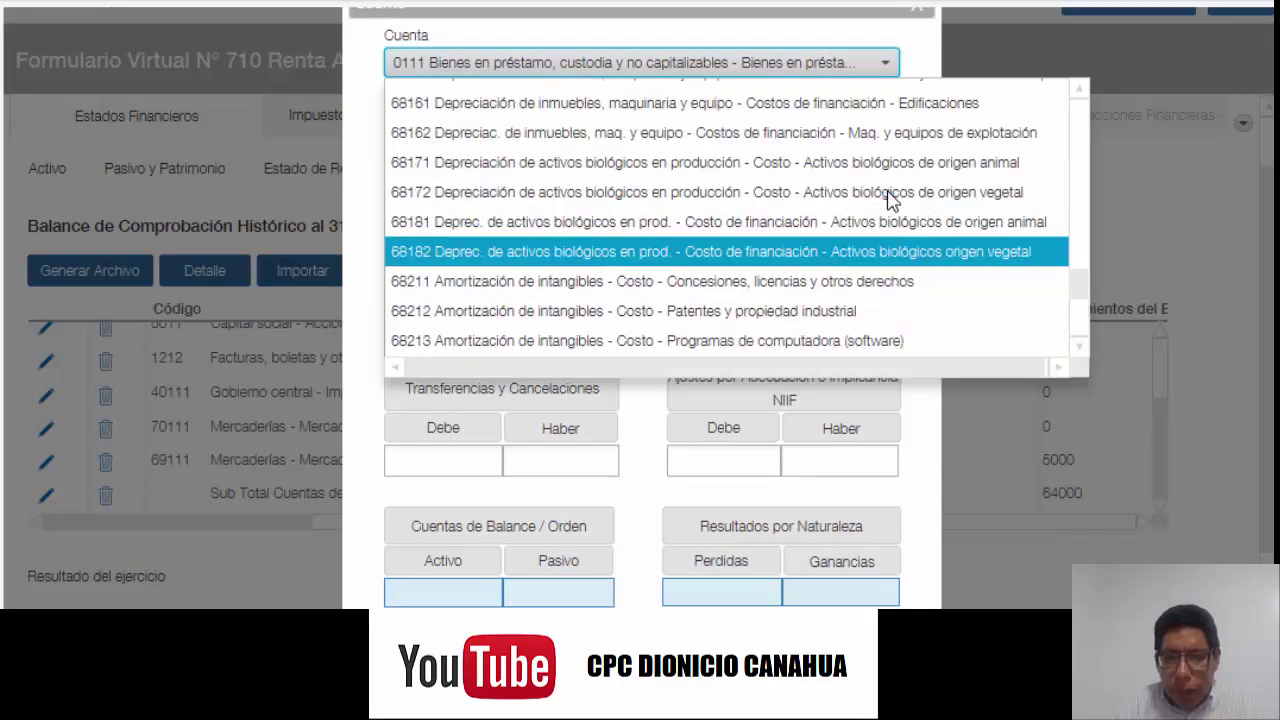
{"action": "scroll", "coordinate": [893, 200], "scroll_direction": "up", "scroll_amount": 15}
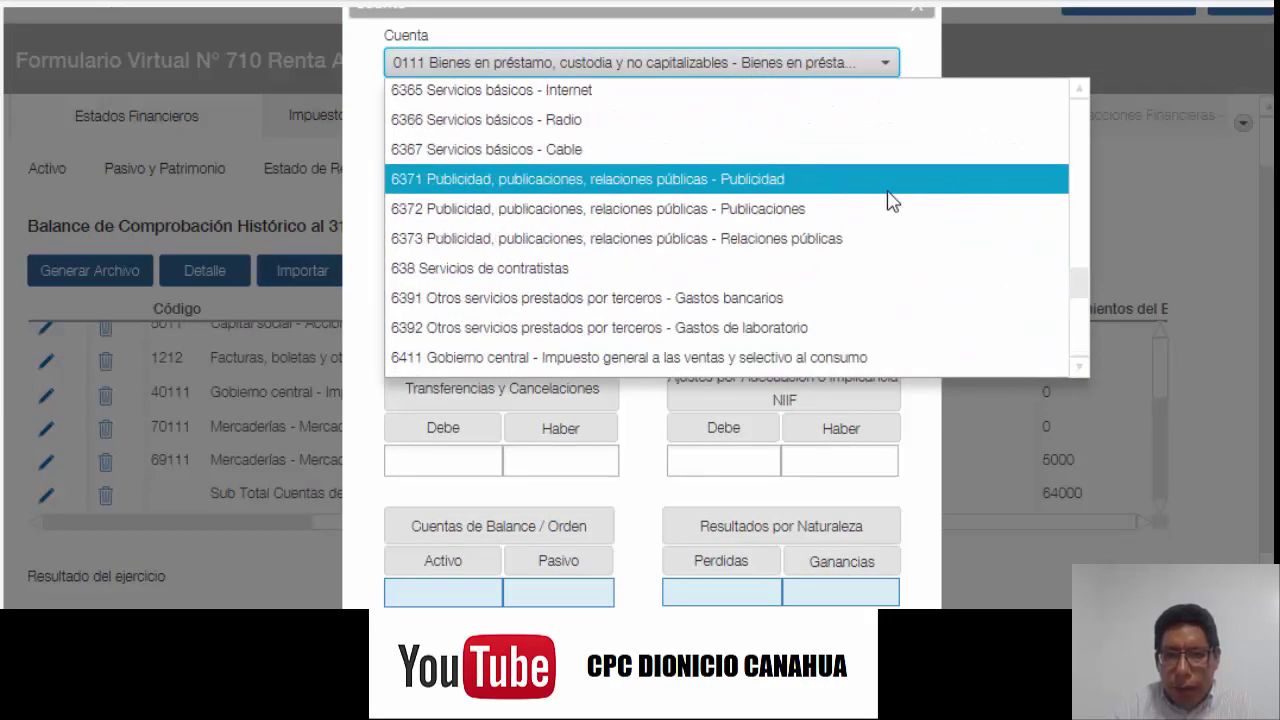
{"action": "scroll", "coordinate": [893, 200], "scroll_direction": "up", "scroll_amount": 10}
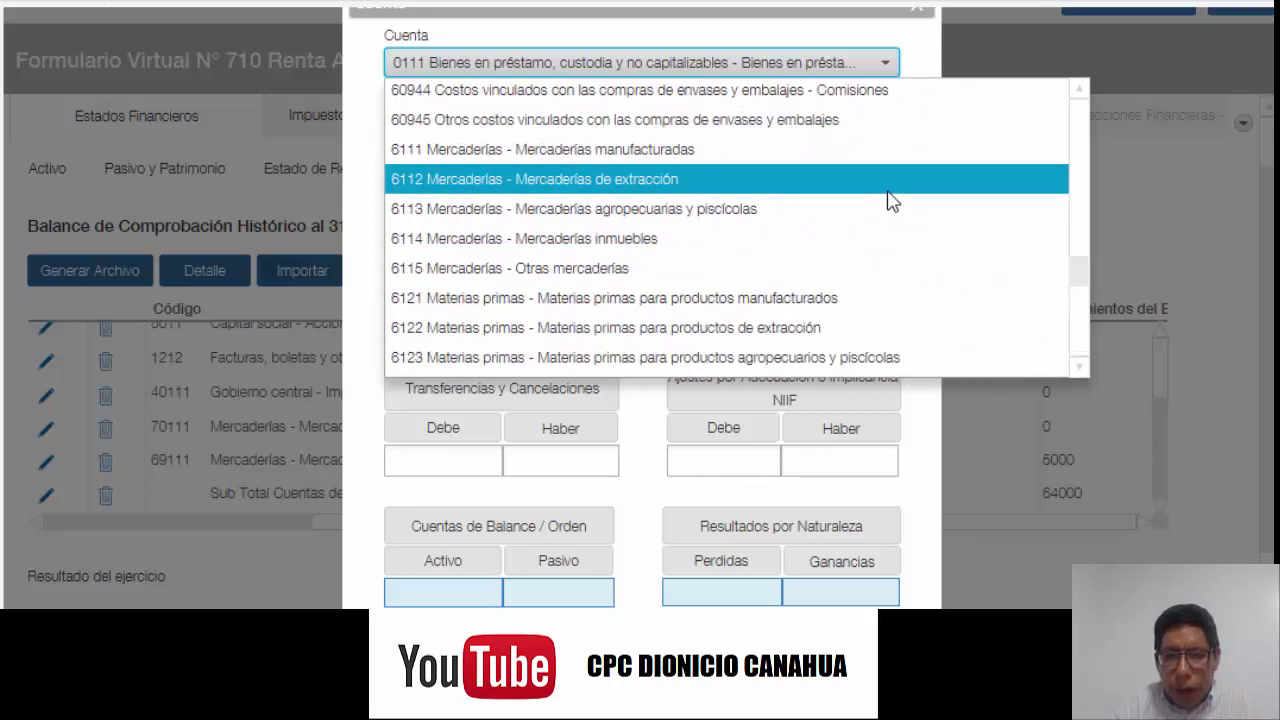
{"action": "left_click", "coordinate": [815, 157]}
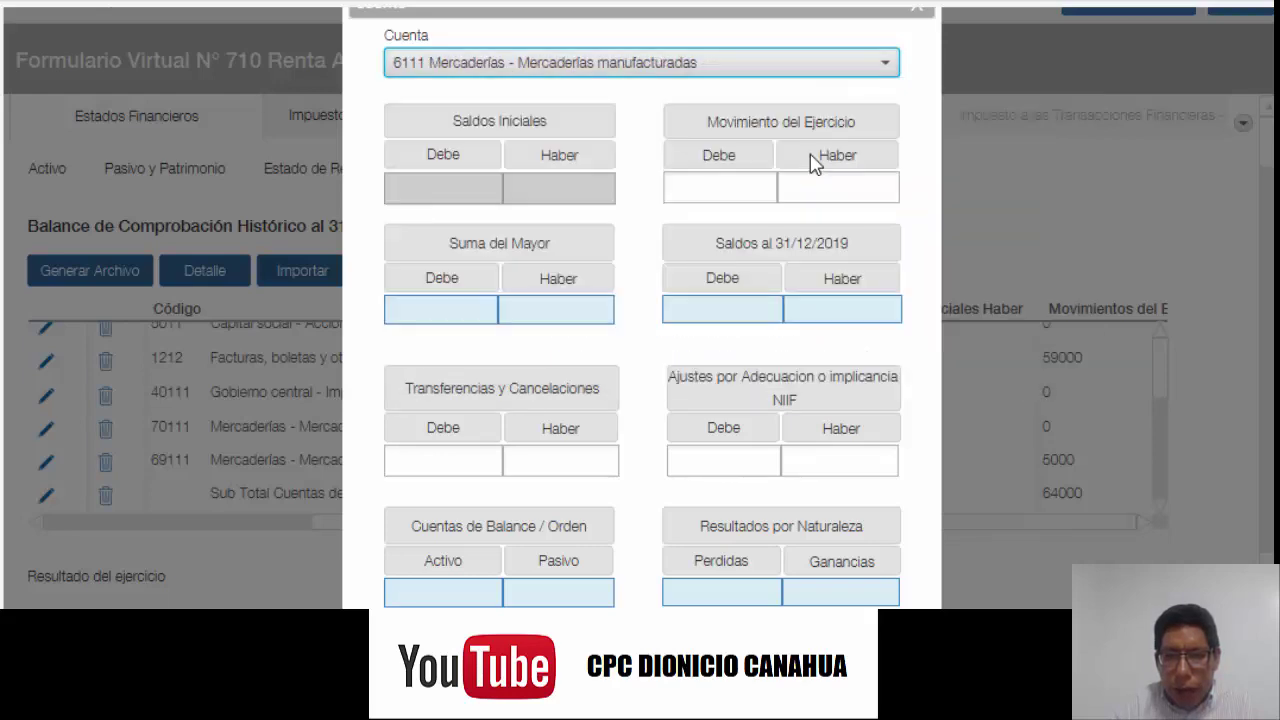
{"action": "left_click", "coordinate": [731, 194]}
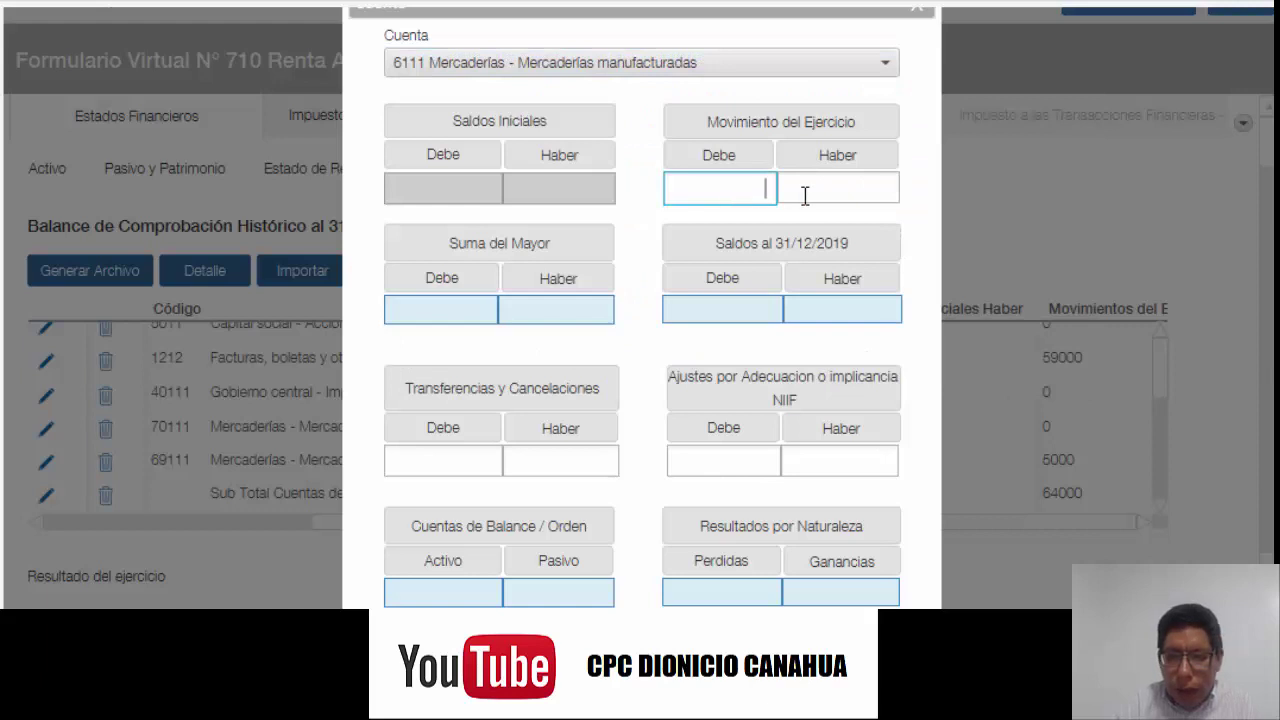
{"action": "type", "text": "5000"}
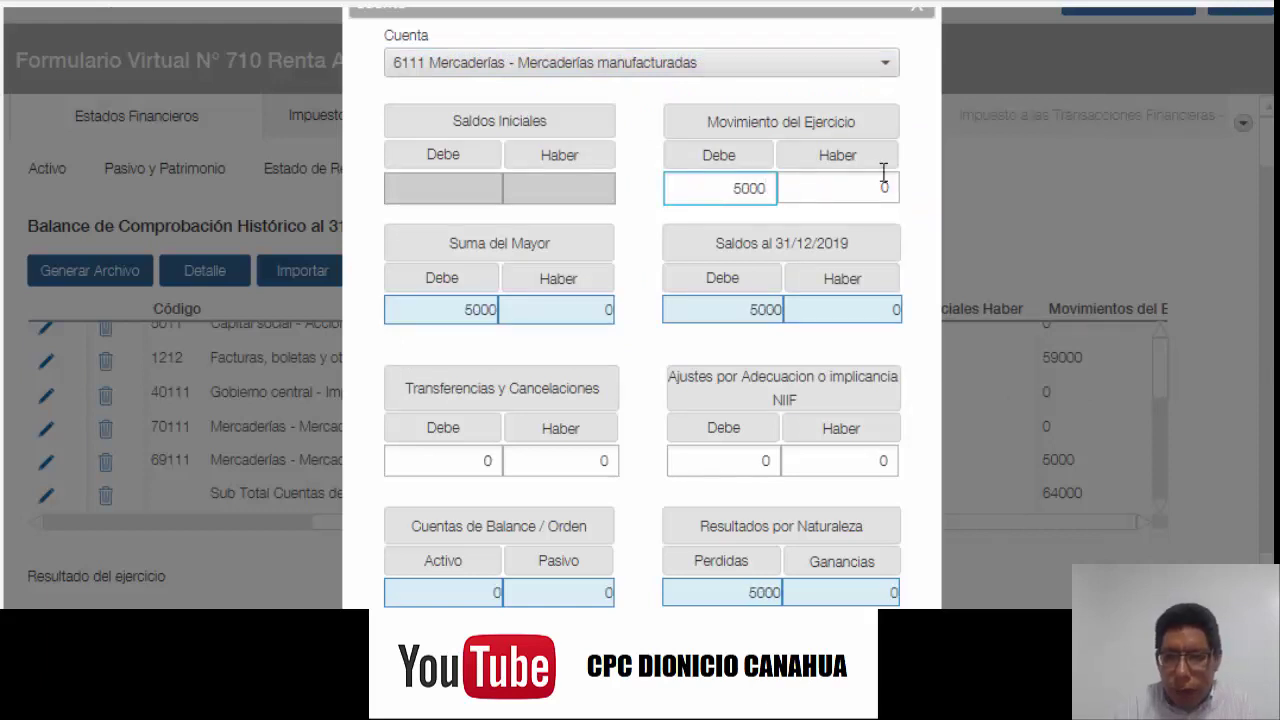
{"action": "scroll", "coordinate": [782, 270], "scroll_direction": "down", "scroll_amount": 1}
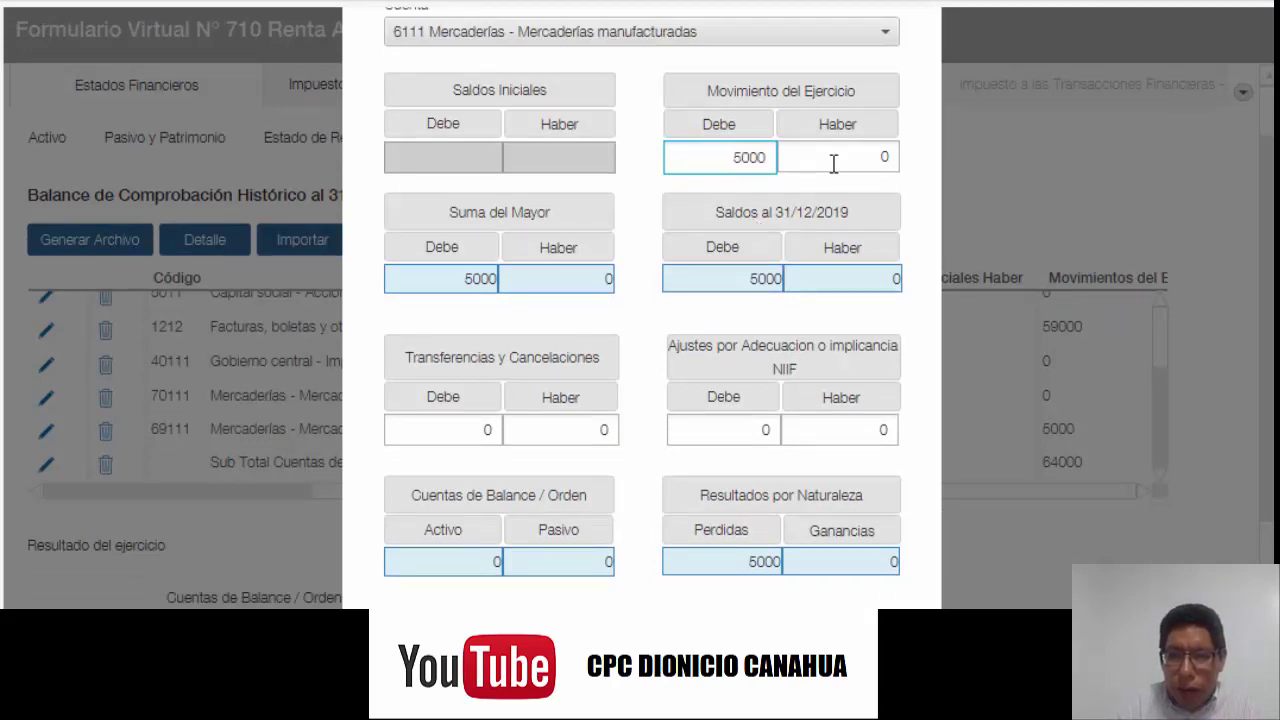
{"action": "double_click", "coordinate": [752, 158]}
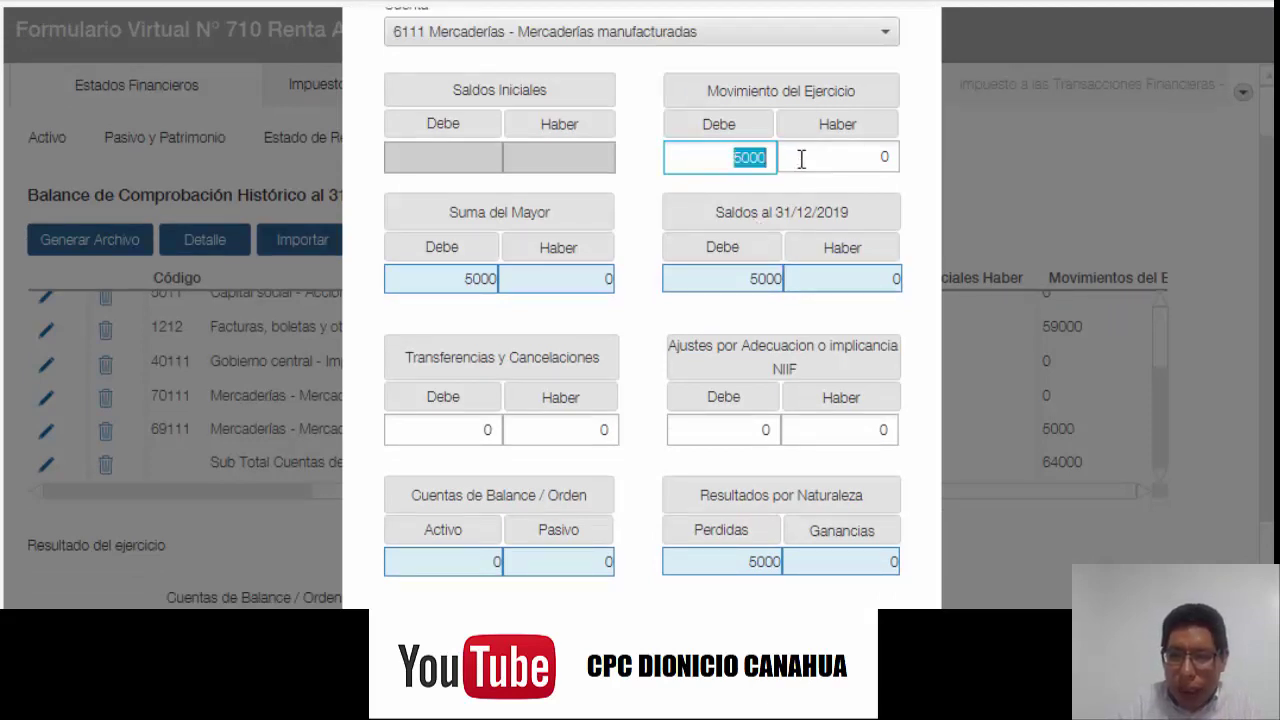
{"action": "type", "text": "0"}
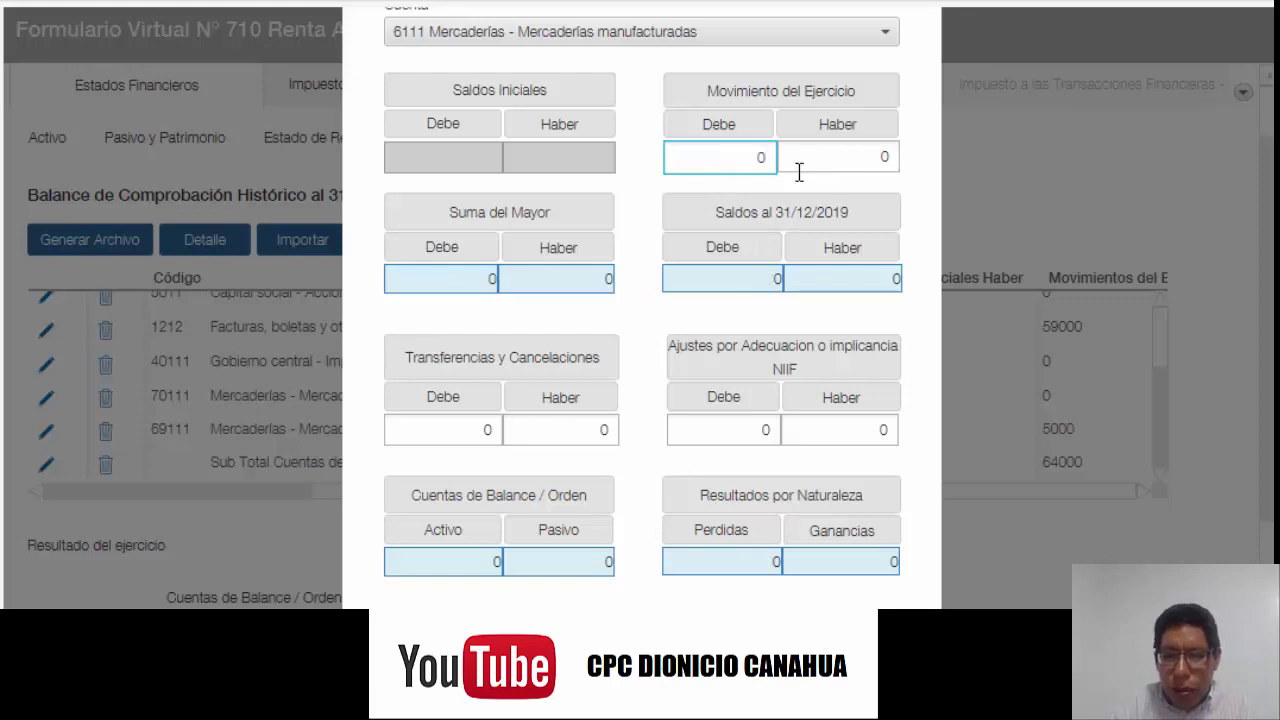
Step: Set the Transferencias y Cancelaciones Debe of account 6111 to 5000 and accept the new entry
{"action": "double_click", "coordinate": [482, 428]}
{"action": "type", "text": "5000"}
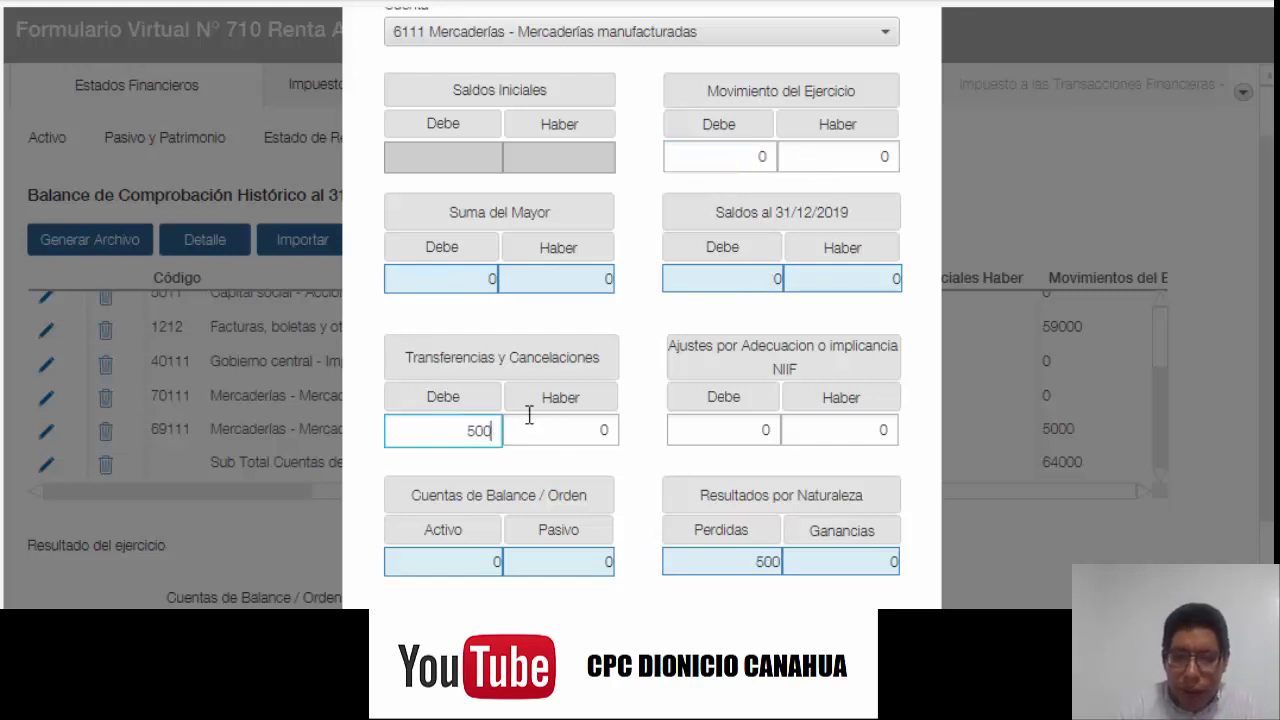
{"action": "scroll", "coordinate": [527, 417], "scroll_direction": "down", "scroll_amount": 2}
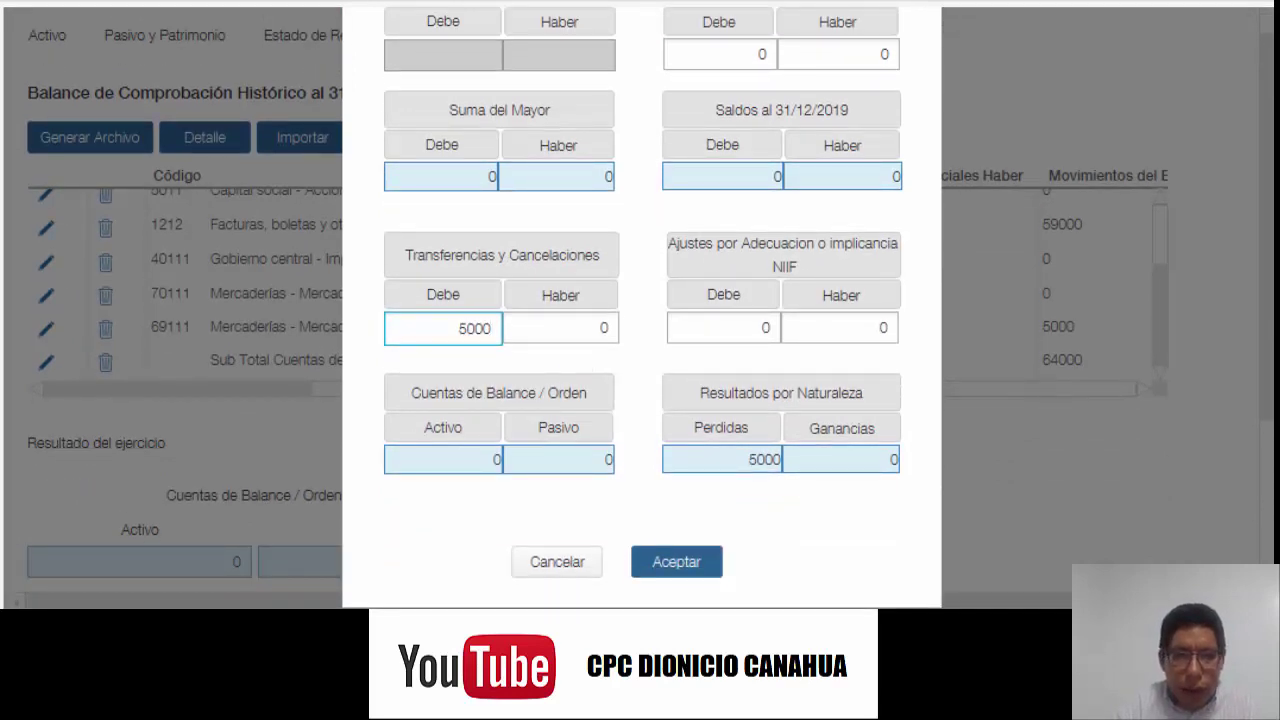
{"action": "mouse_move", "coordinate": [358, 292]}
{"action": "left_mouse_down"}
{"action": "mouse_move", "coordinate": [543, 345]}
{"action": "mouse_move", "coordinate": [395, 360]}
{"action": "mouse_move", "coordinate": [365, 300]}
{"action": "left_mouse_up"}
{"action": "mouse_move", "coordinate": [630, 420]}
{"action": "left_mouse_down"}
{"action": "mouse_move", "coordinate": [703, 417]}
{"action": "mouse_move", "coordinate": [806, 502]}
{"action": "mouse_move", "coordinate": [665, 508]}
{"action": "mouse_move", "coordinate": [638, 447]}
{"action": "left_mouse_up"}
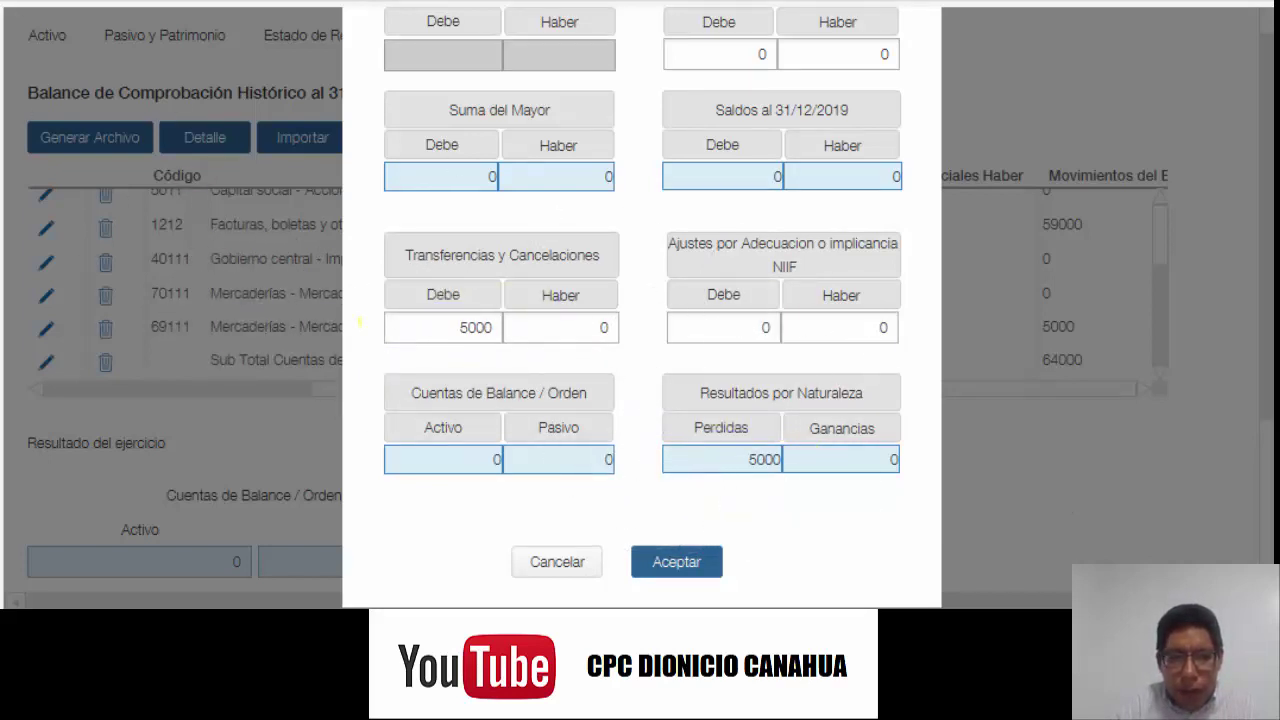
{"action": "left_click", "coordinate": [683, 564]}
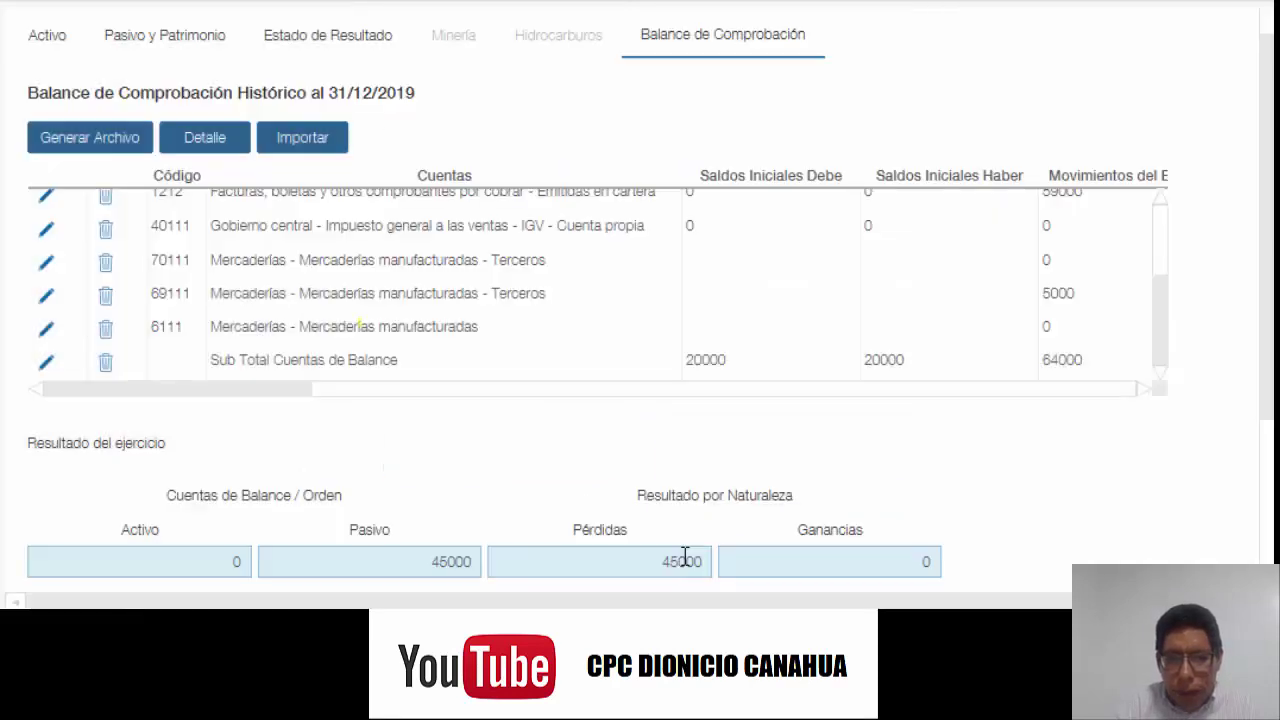
Step: Review the Resultado del ejercicio figures and the Saldos al 31/12/2019 and Transferencias y Cancelaciones columns of the trial balance
{"action": "scroll", "coordinate": [870, 443], "scroll_direction": "down", "scroll_amount": 1}
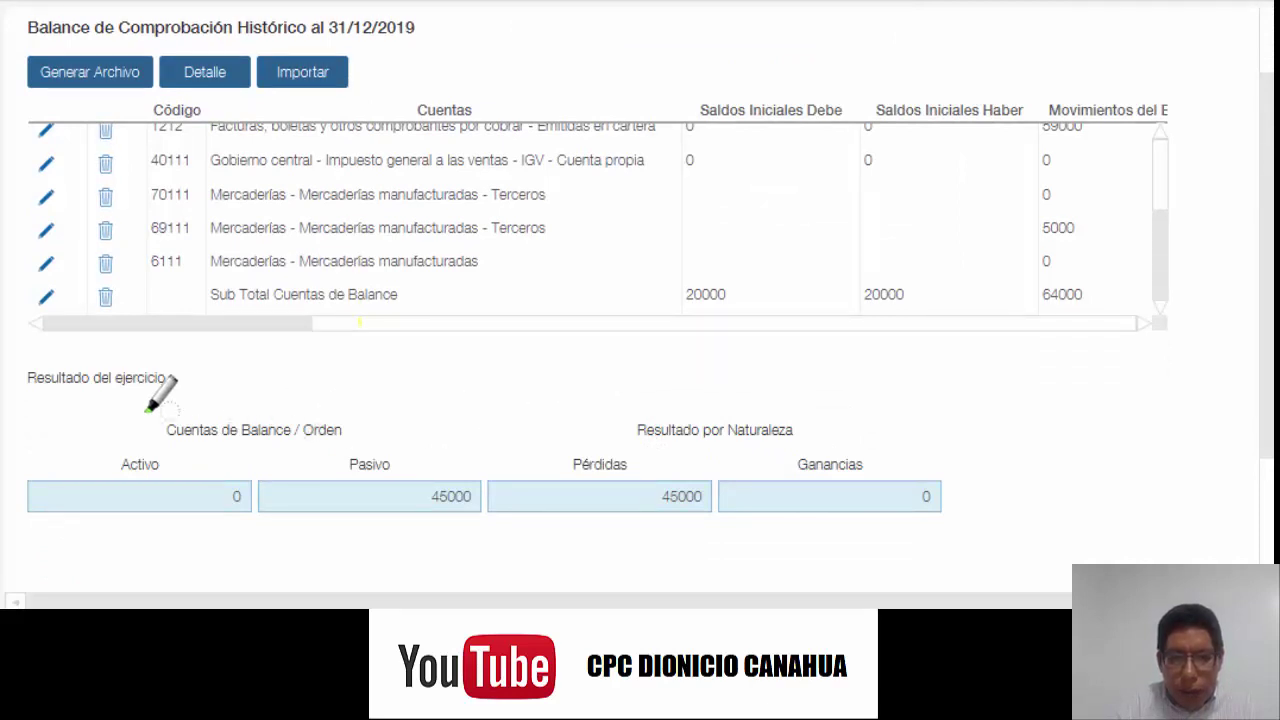
{"action": "mouse_move", "coordinate": [137, 405]}
{"action": "left_mouse_down"}
{"action": "mouse_move", "coordinate": [737, 404]}
{"action": "mouse_move", "coordinate": [970, 470]}
{"action": "mouse_move", "coordinate": [892, 533]}
{"action": "mouse_move", "coordinate": [128, 538]}
{"action": "mouse_move", "coordinate": [140, 394]}
{"action": "left_mouse_up"}
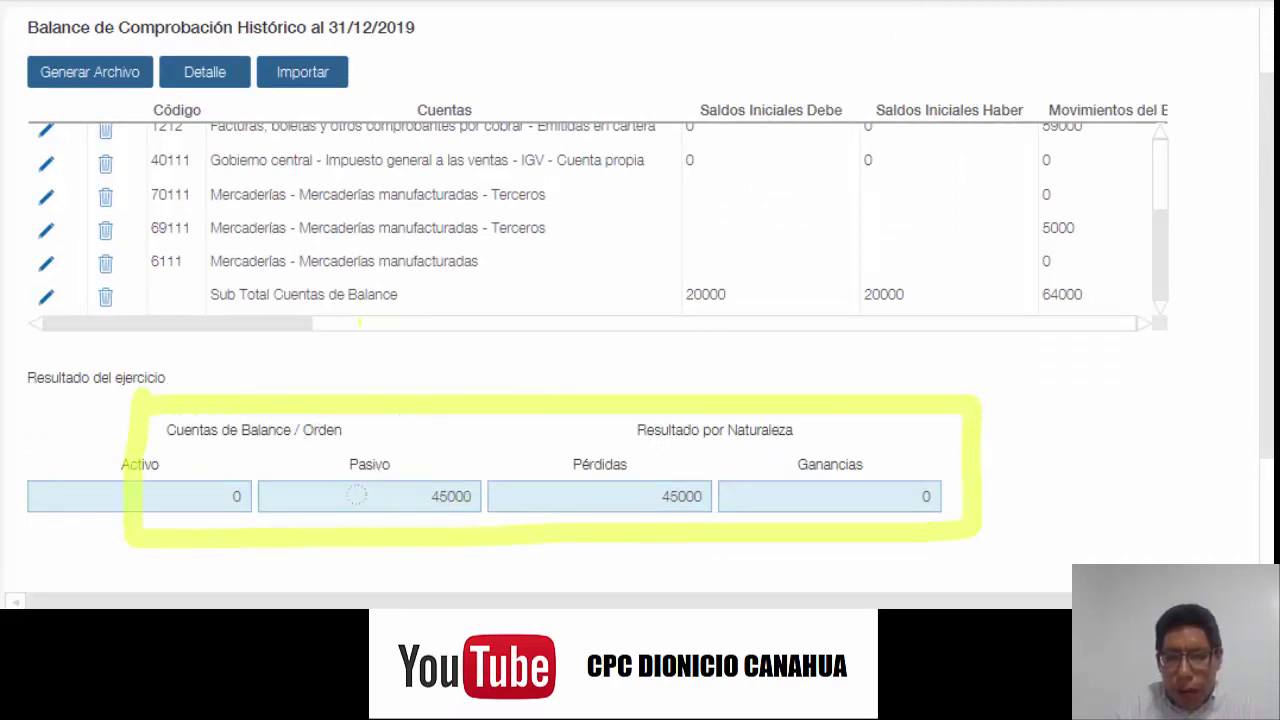
{"action": "left_click_drag", "start_coordinate": [352, 497], "coordinate": [702, 497]}
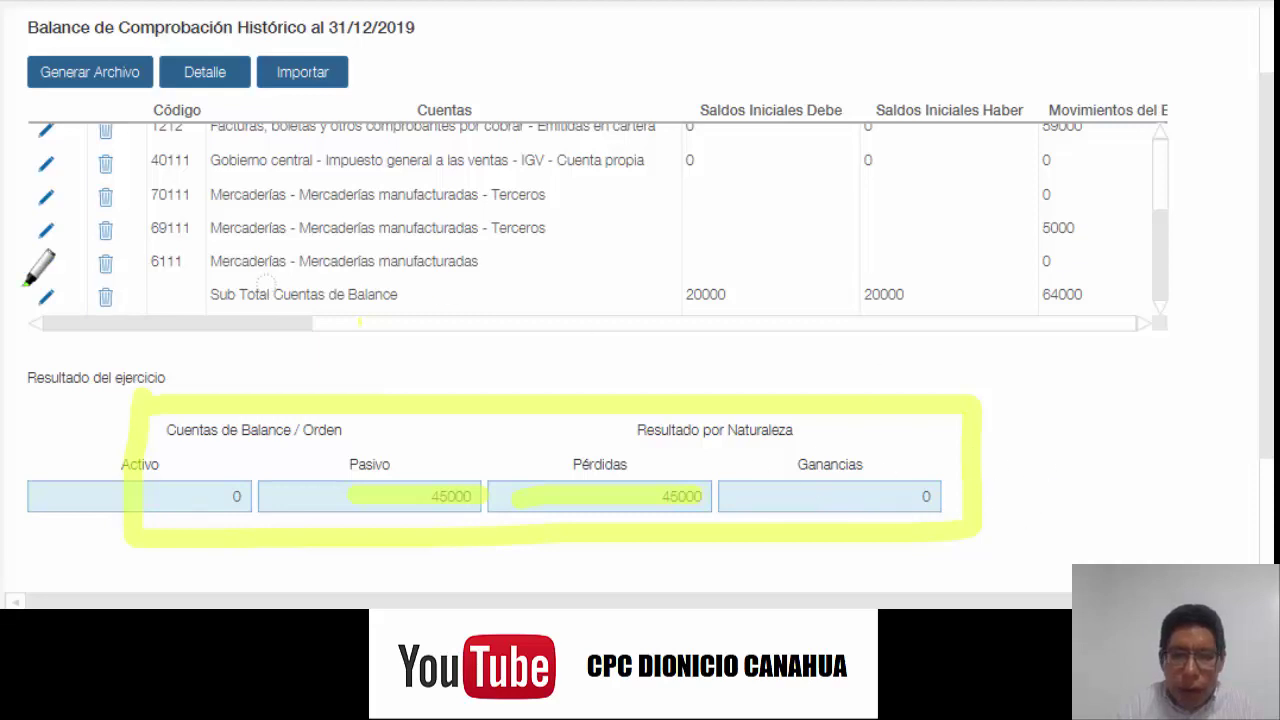
{"action": "mouse_move", "coordinate": [139, 414]}
{"action": "left_mouse_down"}
{"action": "mouse_move", "coordinate": [474, 409]}
{"action": "mouse_move", "coordinate": [751, 429]}
{"action": "mouse_move", "coordinate": [203, 510]}
{"action": "mouse_move", "coordinate": [129, 486]}
{"action": "left_mouse_up"}
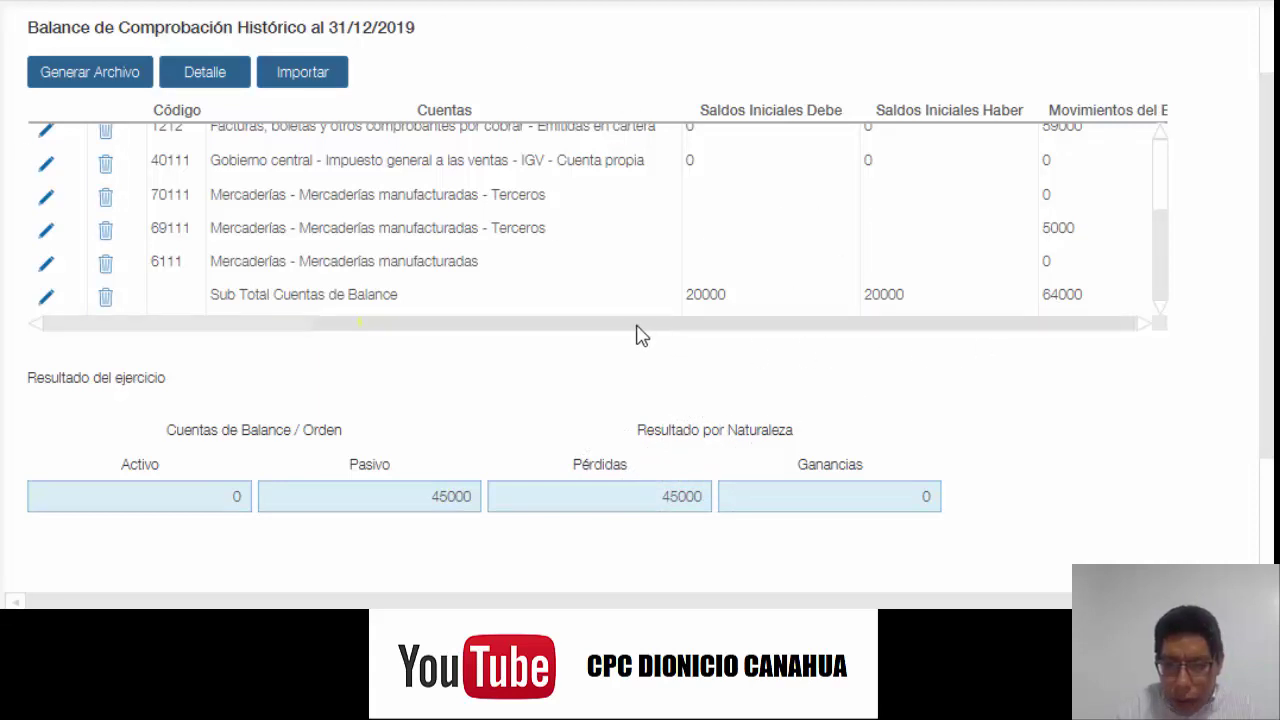
{"action": "left_click_drag", "start_coordinate": [637, 334], "coordinate": [1183, 331]}
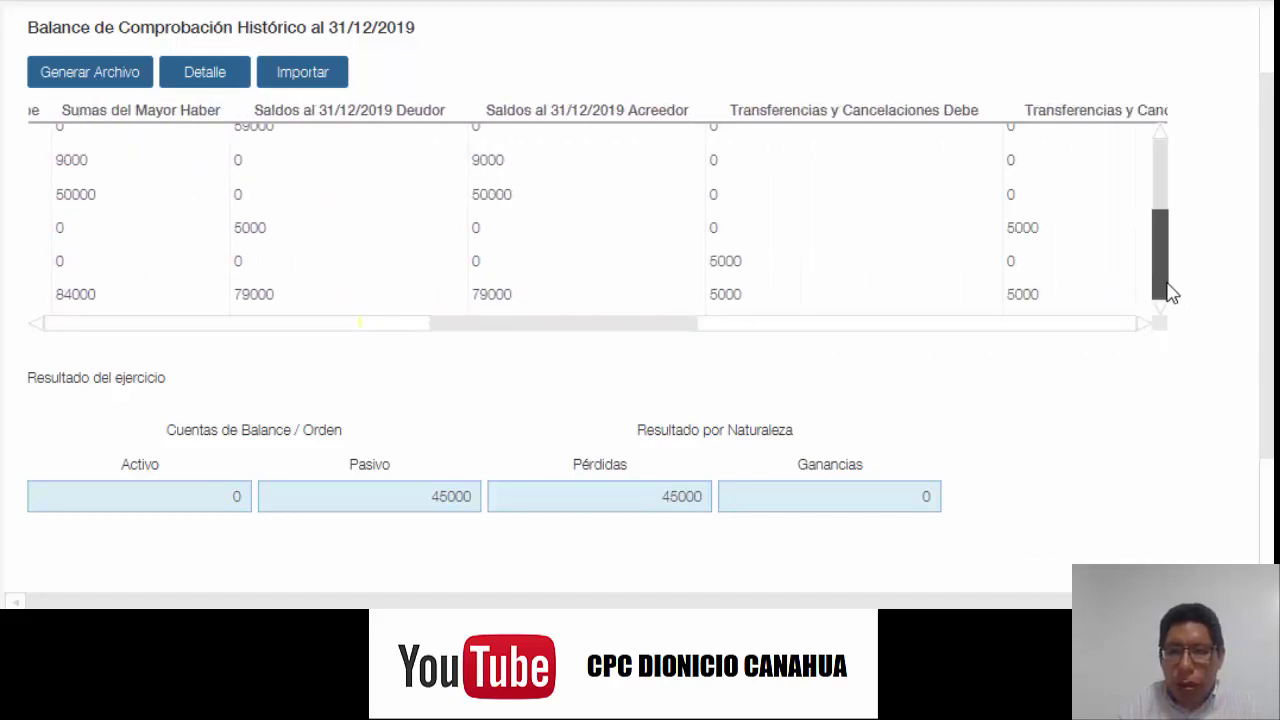